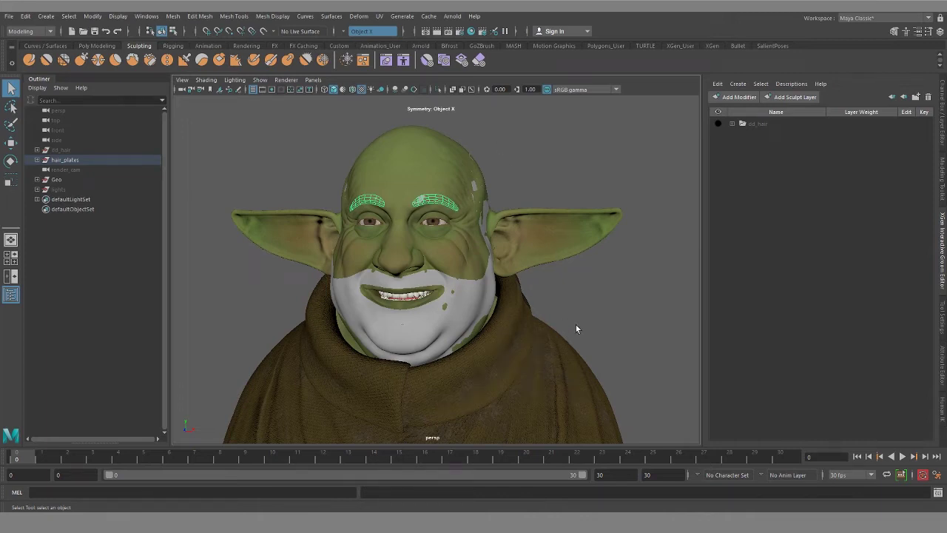
Step: Show the dd_hair group and hide the hair_plates group to view the finished groom on the head
alt+drag(674, 341, 565, 315)
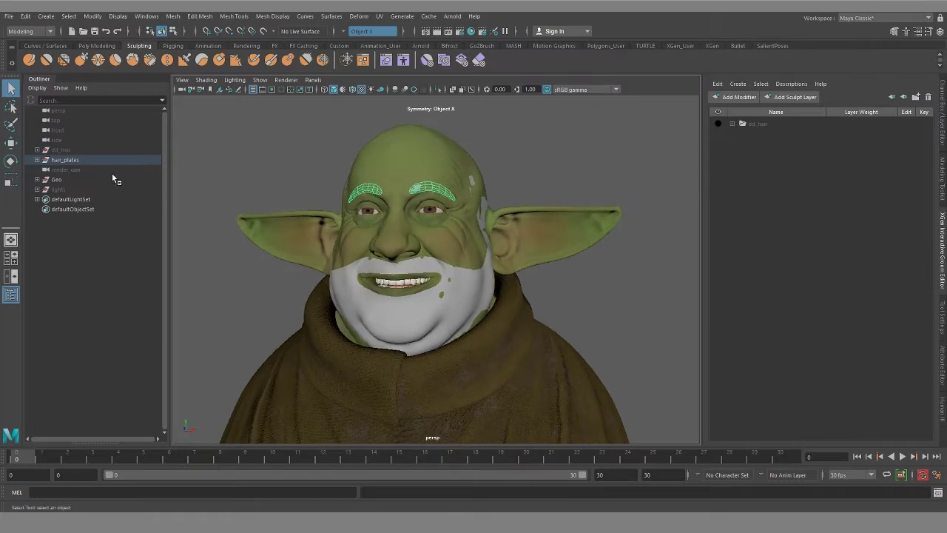
drag(69, 155, 76, 151)
key(h)
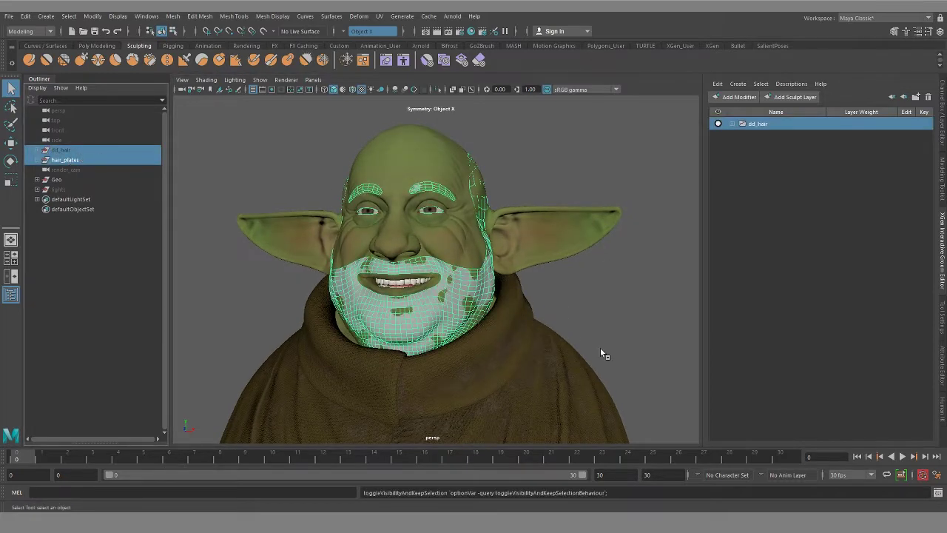
alt+drag(590, 319, 548, 330)
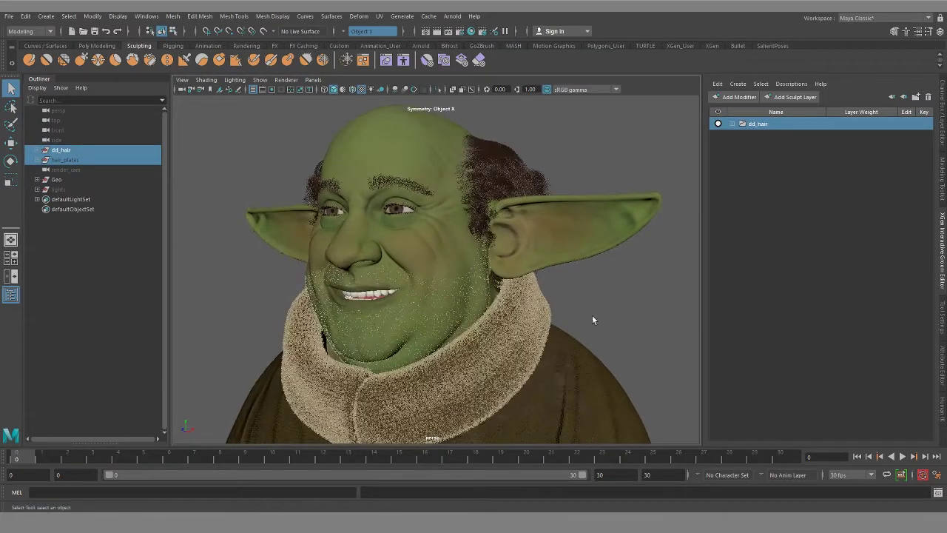
Step: Unhide the hair_plates group and hide the dd_hair group
click(64, 160)
key(h)
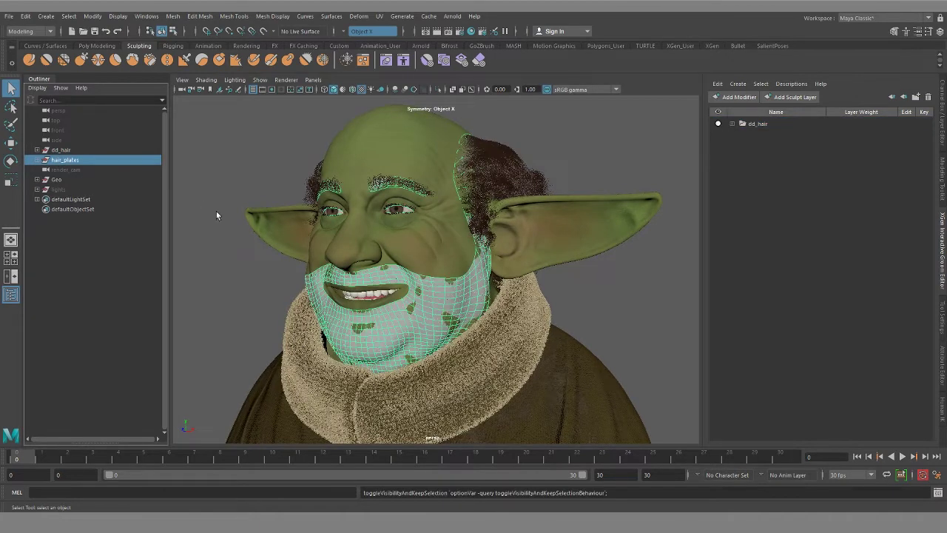
click(60, 149)
key(h)
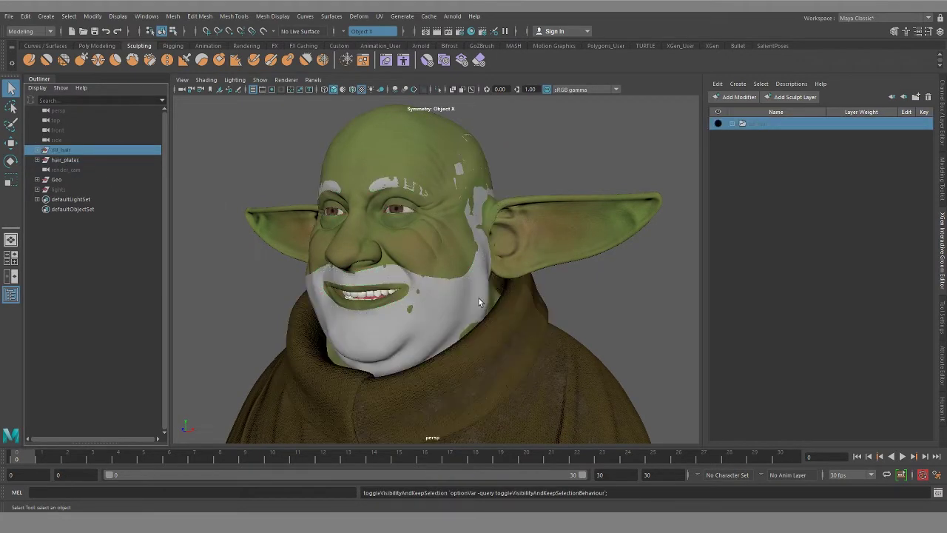
Step: Select the scalp hair plate behind the temples and create interactive groom splines on it named demo_hair
mouse_move(407, 263)
alt+mouse_down()
mouse_move(400, 272)
mouse_move(412, 263)
mouse_move(411, 313)
mouse_move(414, 263)
alt+mouse_up()
click(412, 248)
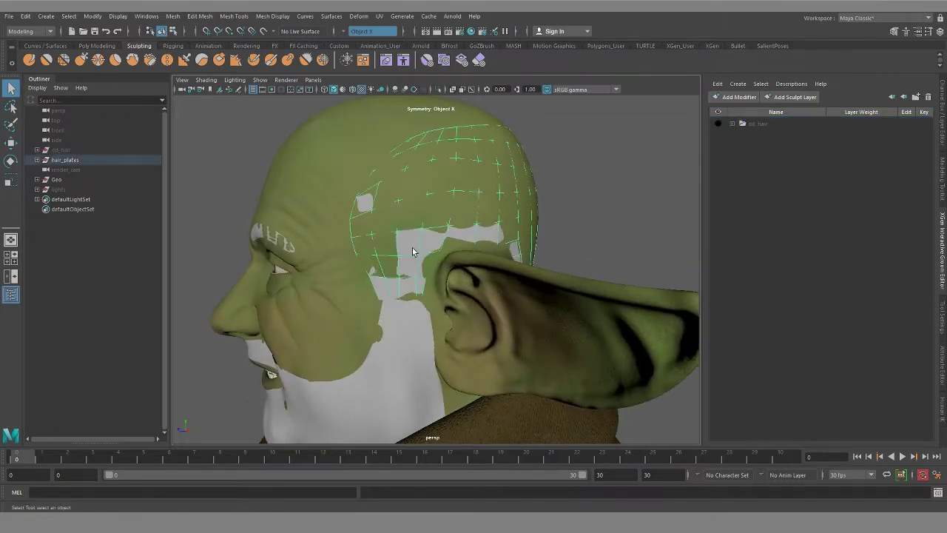
alt+drag(345, 299, 447, 200)
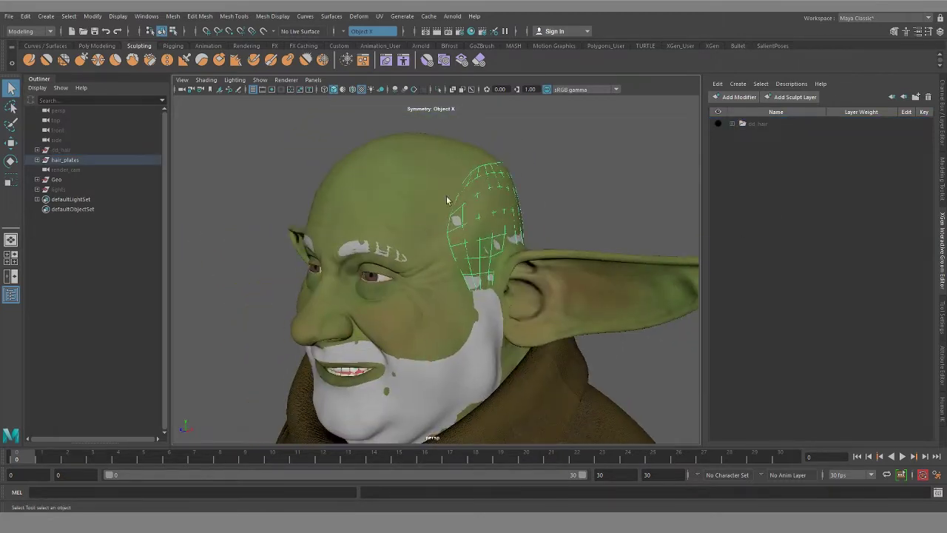
click(738, 84)
click(738, 85)
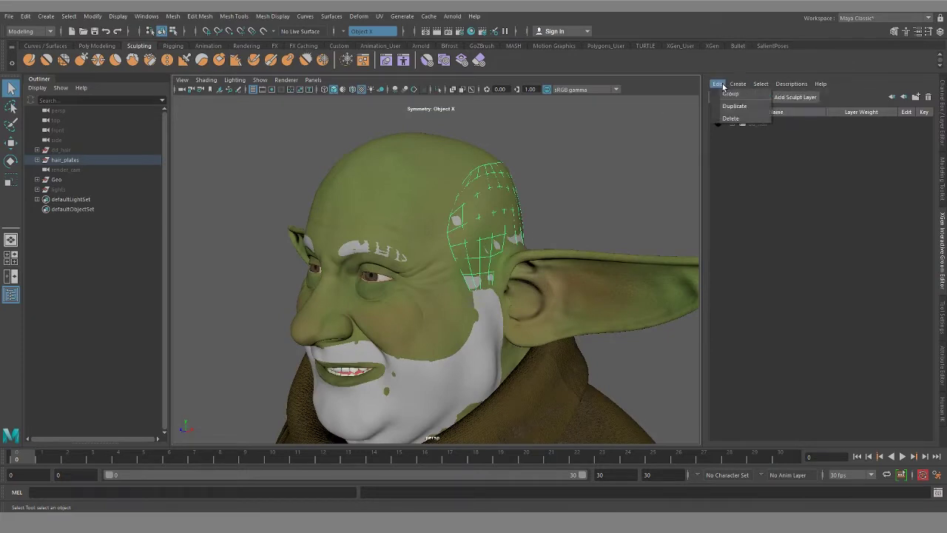
click(736, 87)
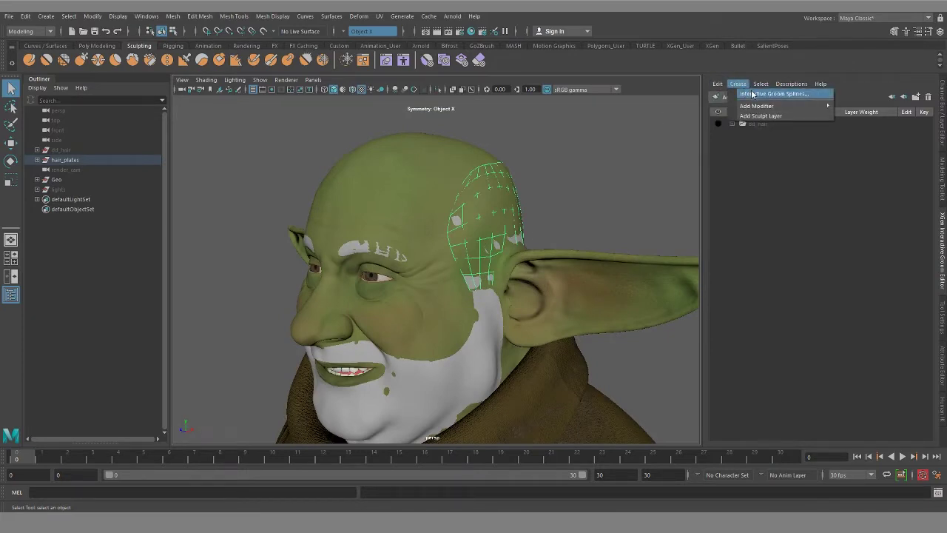
click(753, 94)
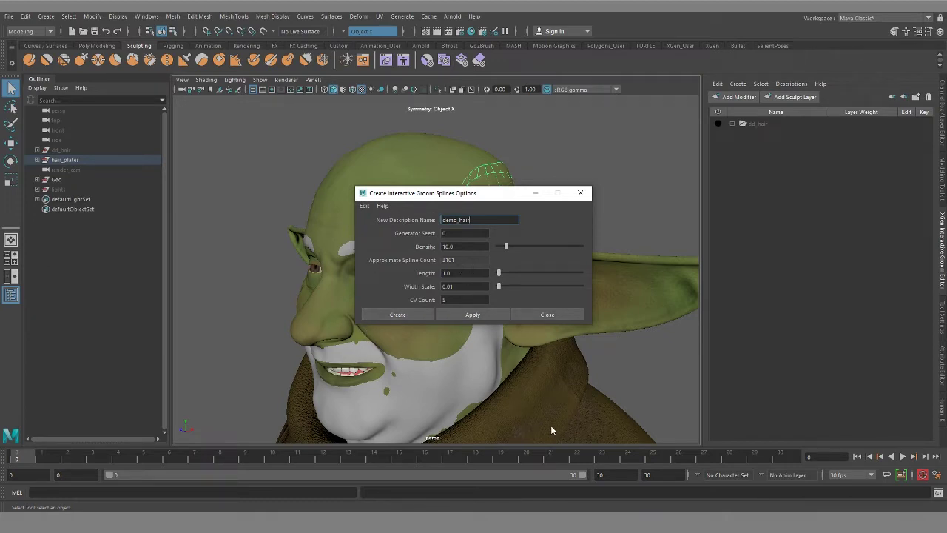
click(413, 314)
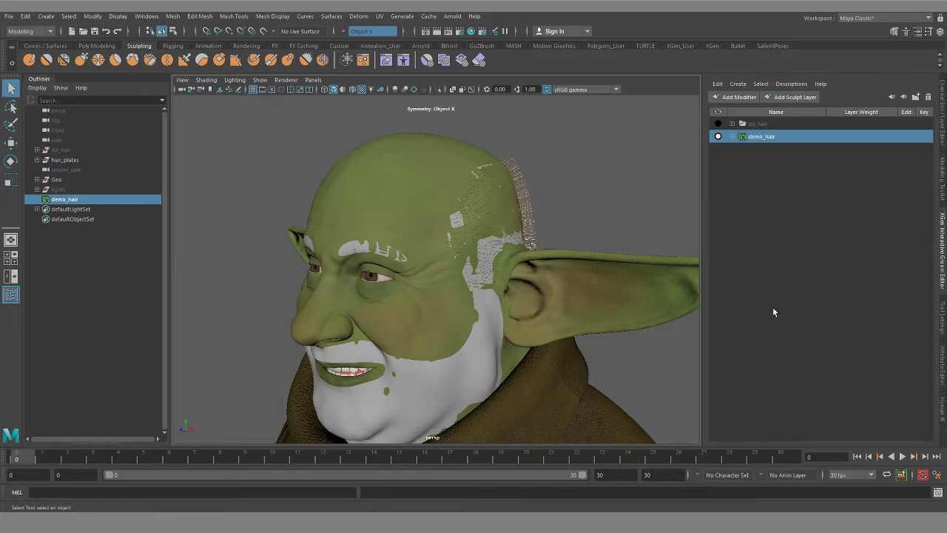
Step: Expand the demo_hair modifier stack and switch to the XGen - Interactive Groom workspace
mouse_move(543, 328)
alt+mouse_down()
mouse_move(511, 318)
mouse_move(473, 281)
mouse_move(444, 296)
mouse_move(409, 294)
mouse_move(549, 323)
alt+mouse_up()
alt+drag(562, 272, 486, 309)
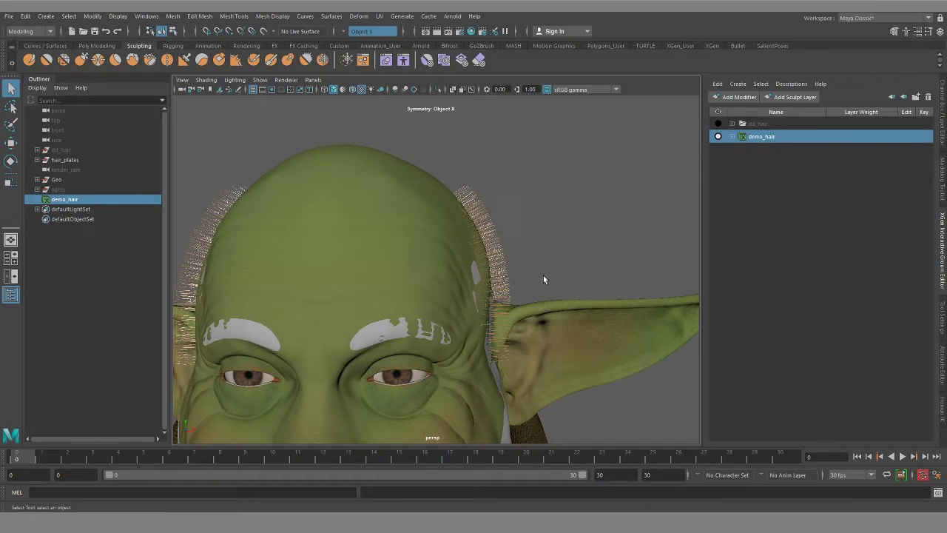
click(732, 137)
alt+drag(619, 256, 564, 295)
alt+right_drag(564, 295, 478, 301)
alt+middle_drag(478, 302, 505, 232)
alt+drag(505, 232, 514, 336)
click(880, 22)
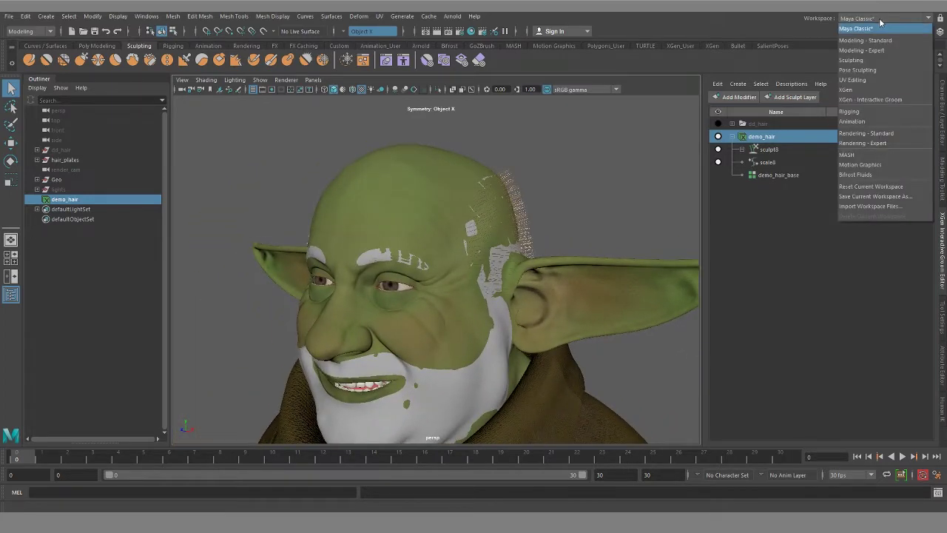
click(861, 100)
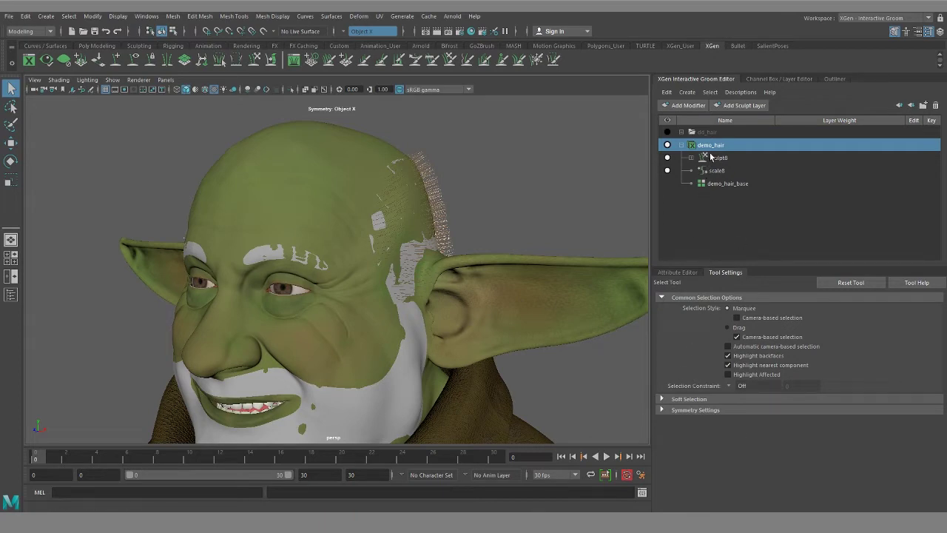
Step: Add a Guide modifier to the demo_hair description and select it
alt+drag(510, 301, 492, 286)
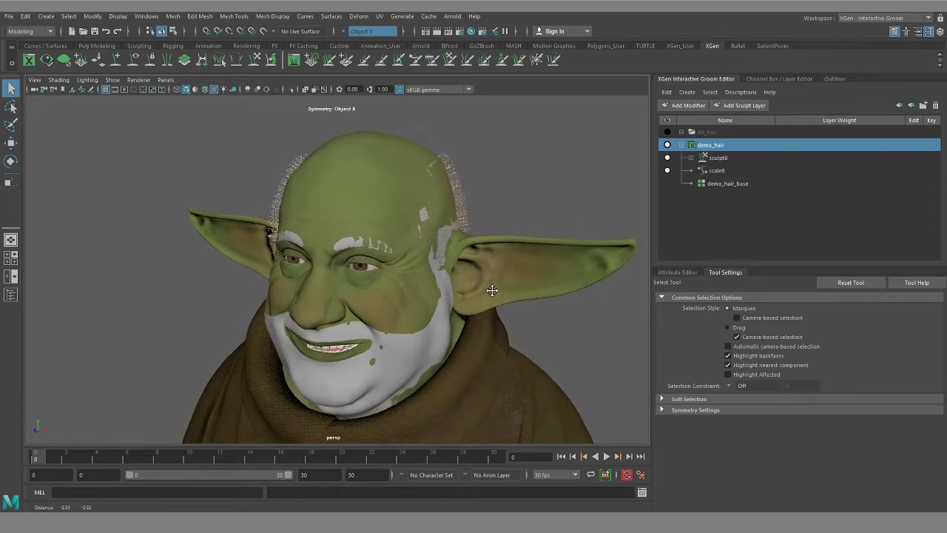
right_click(726, 147)
mouse_move(726, 150)
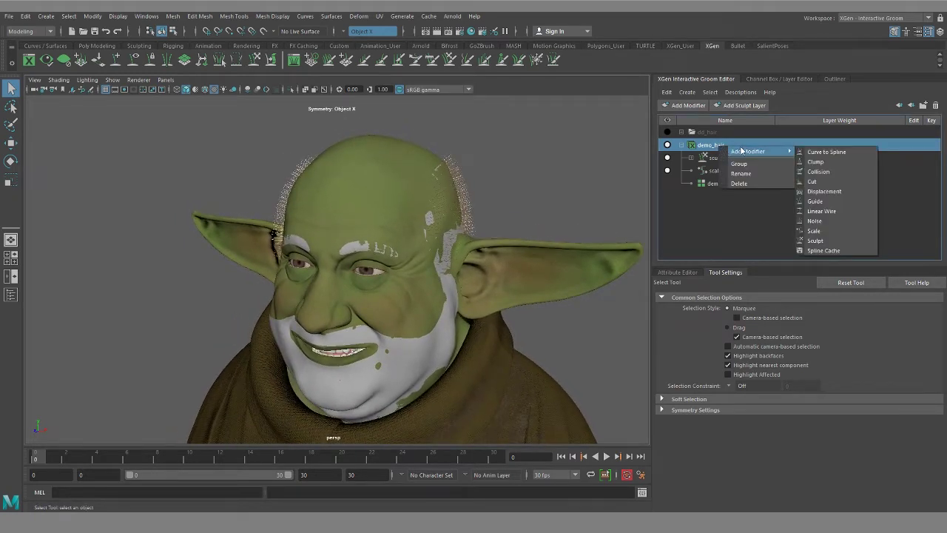
click(820, 204)
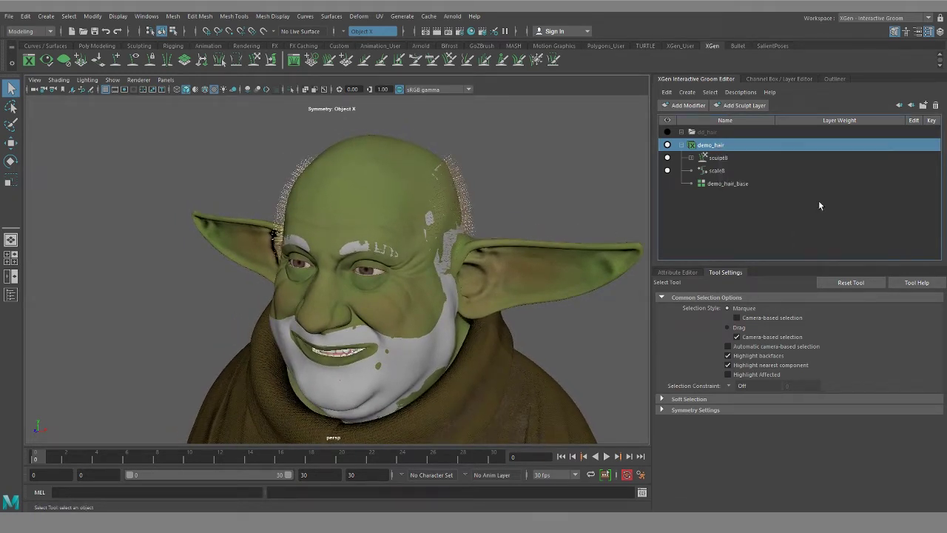
click(720, 160)
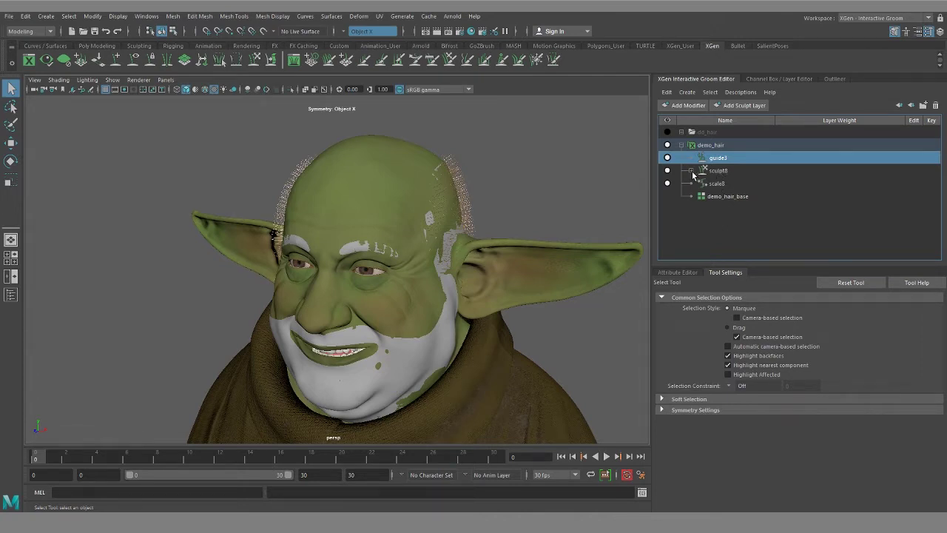
Step: Check the layer inside the sculpt8 modifier and open the Input Guide attributes of the Guide modifier
click(691, 171)
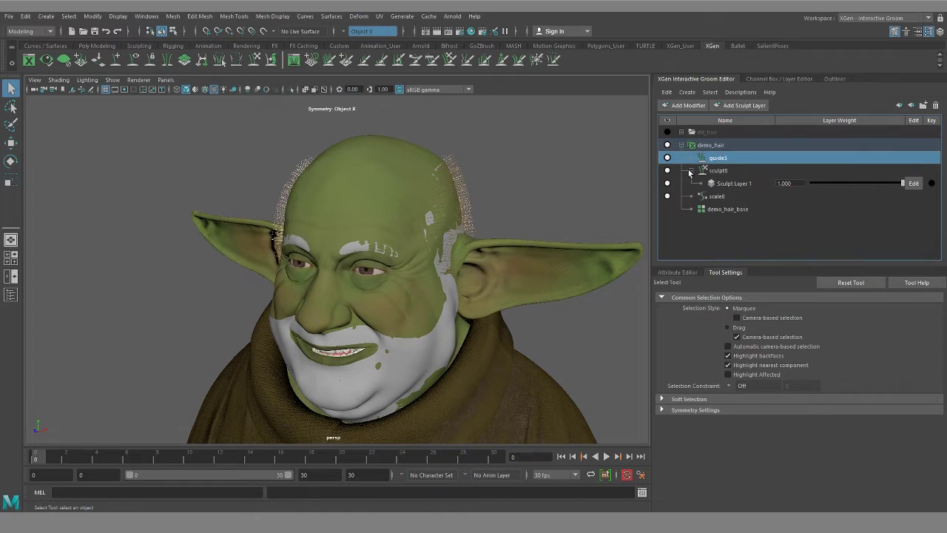
click(691, 171)
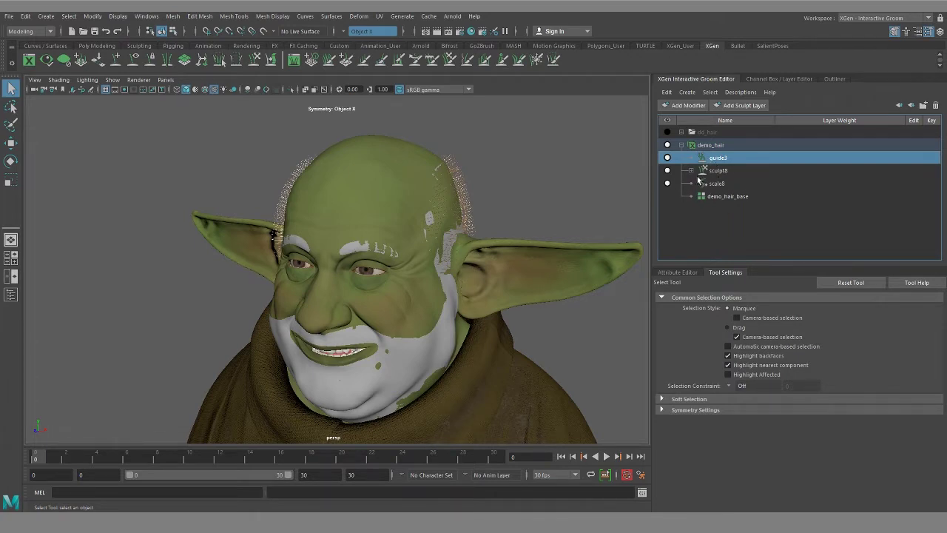
click(680, 272)
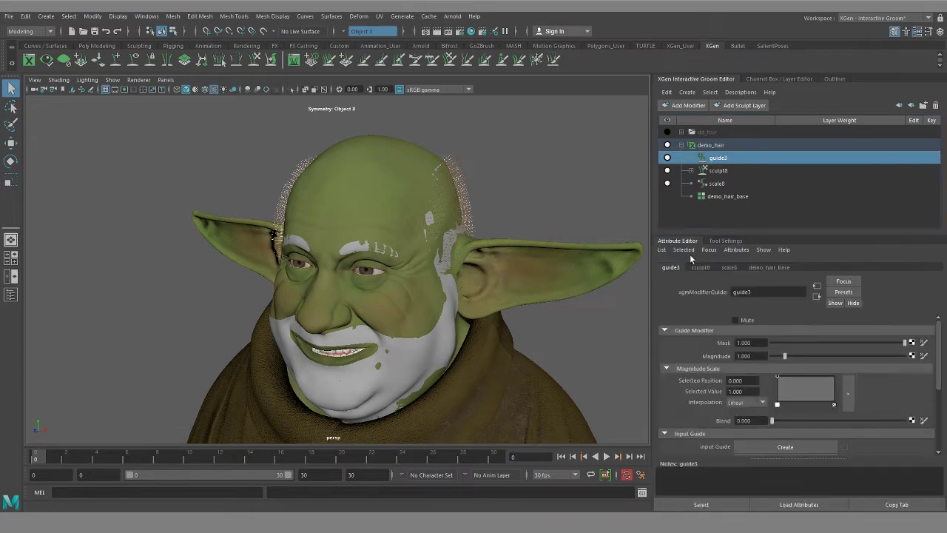
scroll(723, 362, down, 2)
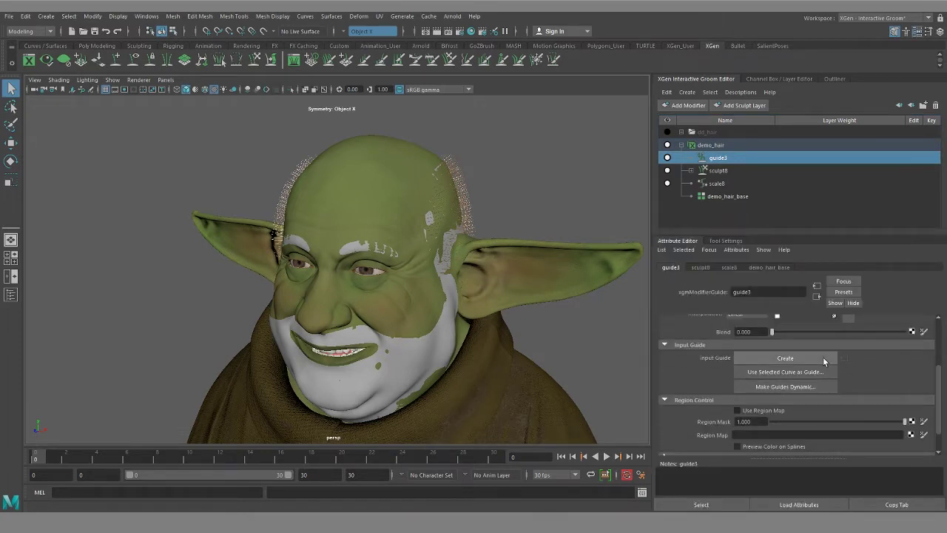
alt+drag(529, 356, 615, 385)
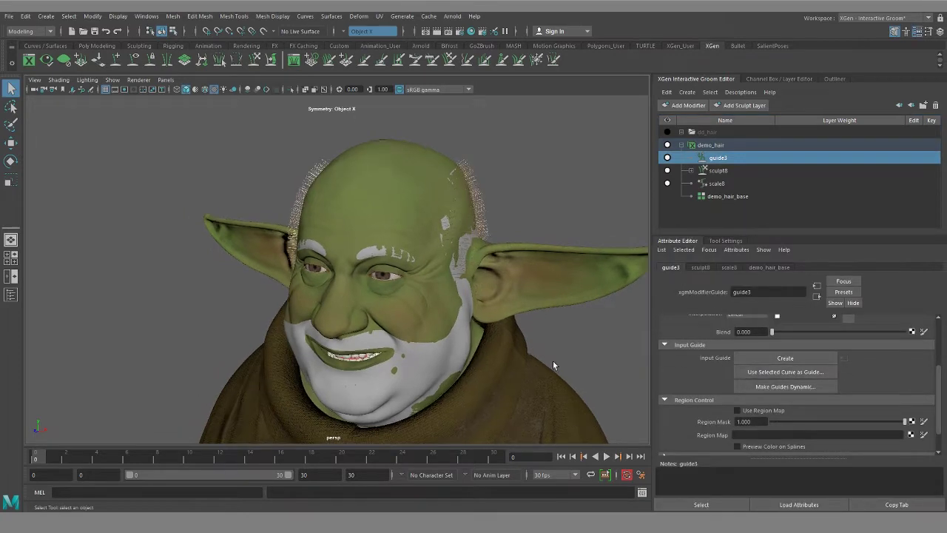
Step: Create input guides from the unsculpted scalp hair, view them around the head, and delete them
click(789, 358)
alt+drag(504, 309, 443, 329)
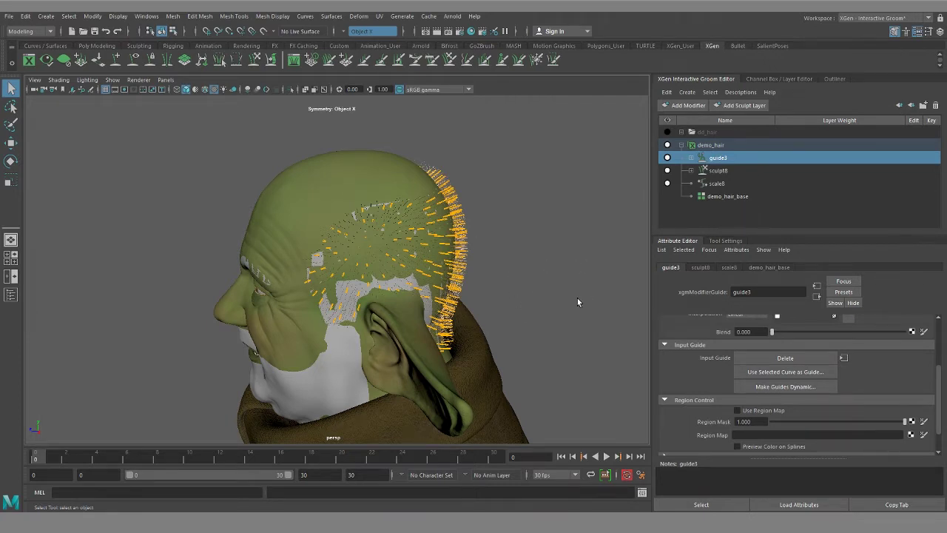
click(806, 360)
alt+drag(555, 261, 542, 259)
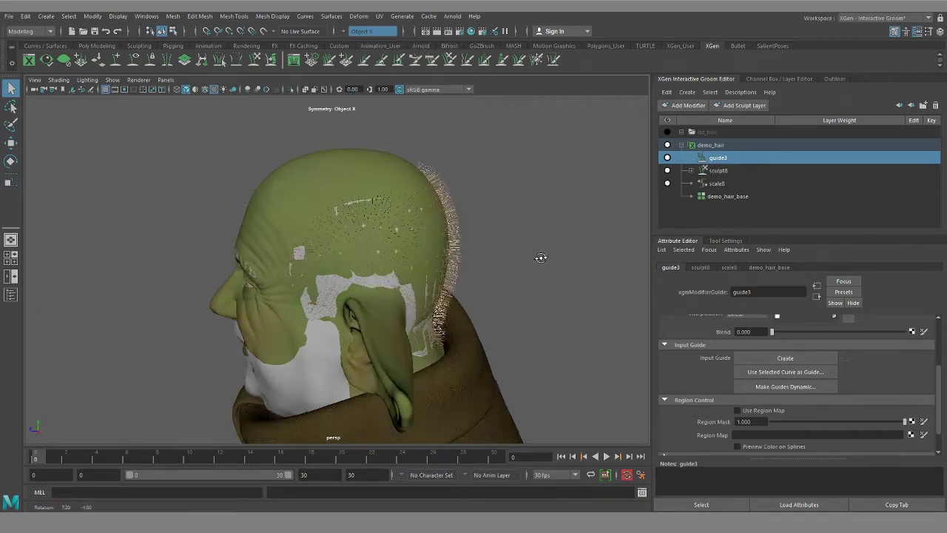
Step: Enable editing of Sculpt Layer 1 under sculpt8 and pull the hair at the back of the head outward with the Grab brush
click(692, 171)
click(914, 183)
click(450, 60)
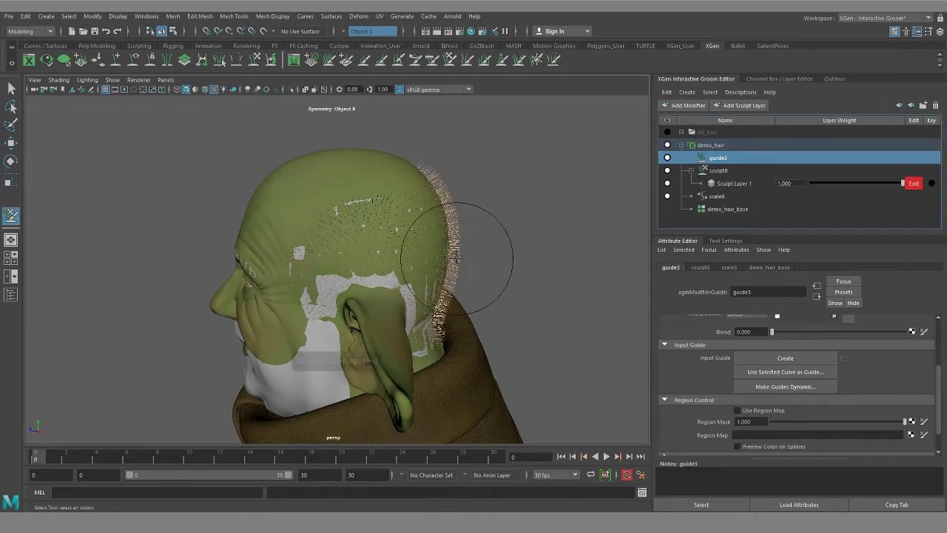
drag(451, 238, 495, 234)
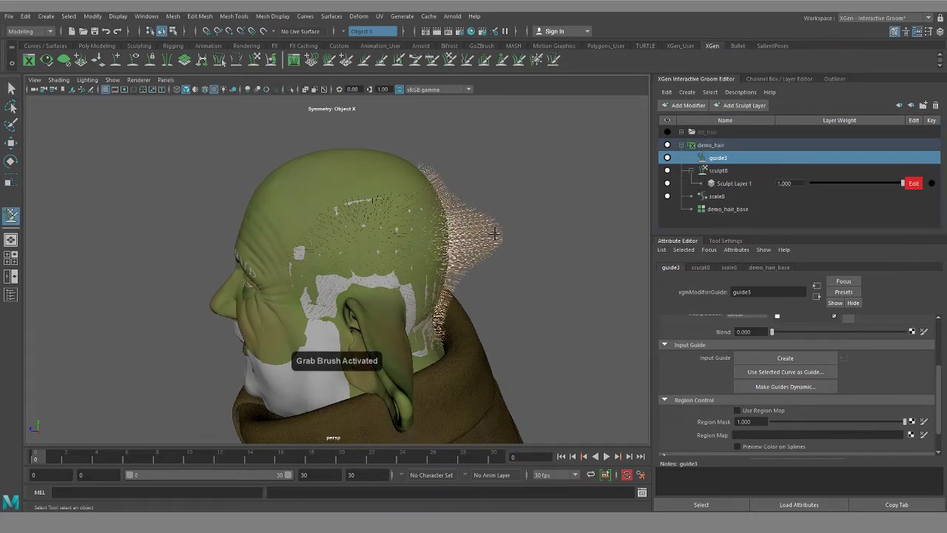
Step: Create input guides from the pulled-out hair, then delete them and undo the Grab stroke
click(744, 361)
alt+drag(546, 311, 571, 267)
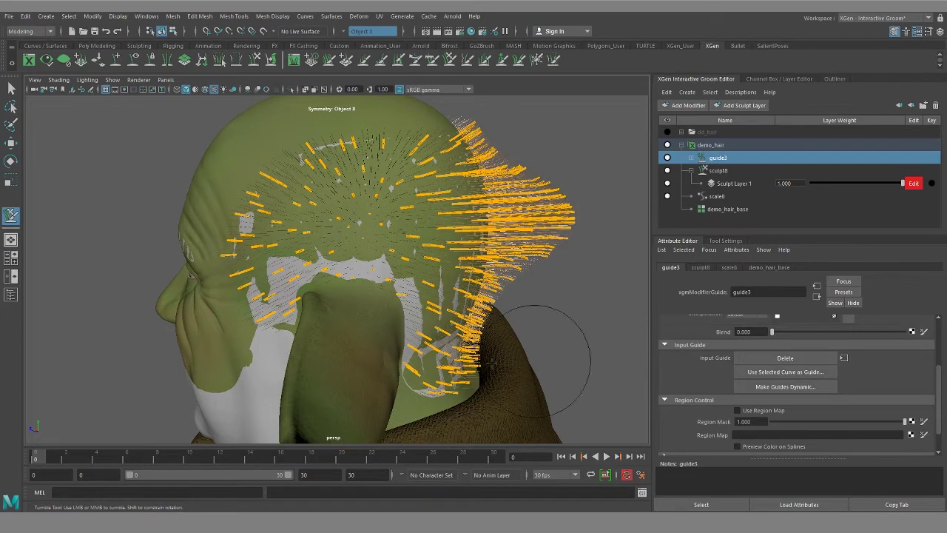
alt+right_drag(521, 329, 419, 311)
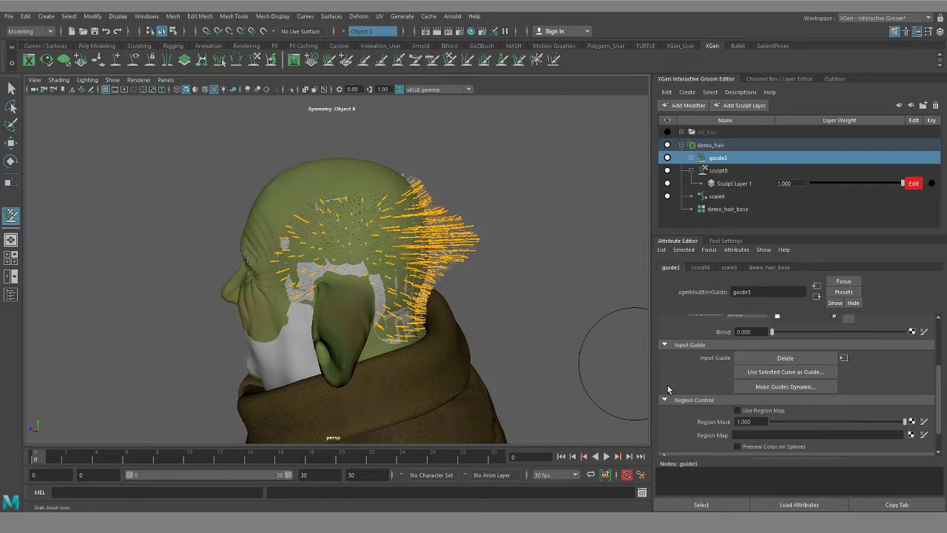
click(786, 359)
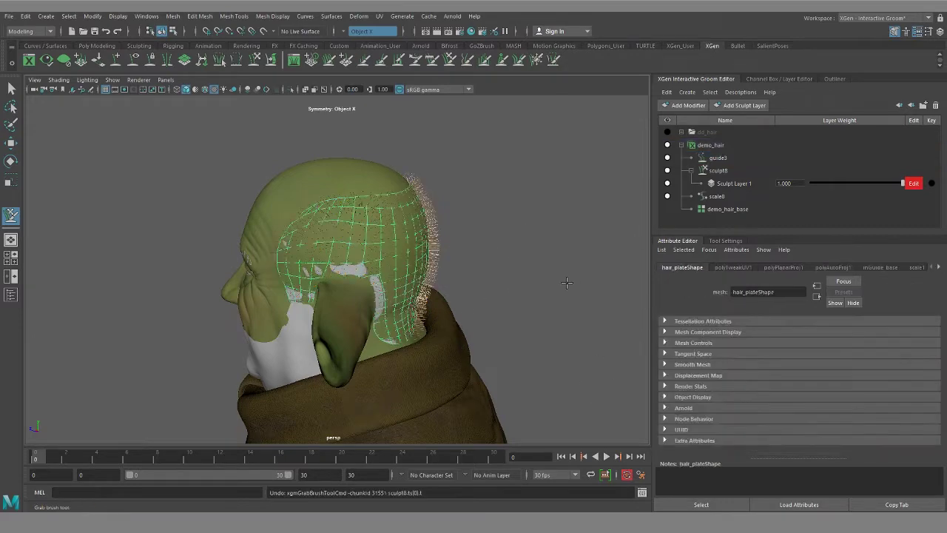
Step: Select the Guide modifier of demo_hair and create its input guides on the unsculpted scalp hair
alt+drag(528, 312, 552, 279)
alt+right_drag(552, 279, 584, 296)
alt+middle_drag(547, 326, 492, 373)
alt+drag(492, 374, 525, 362)
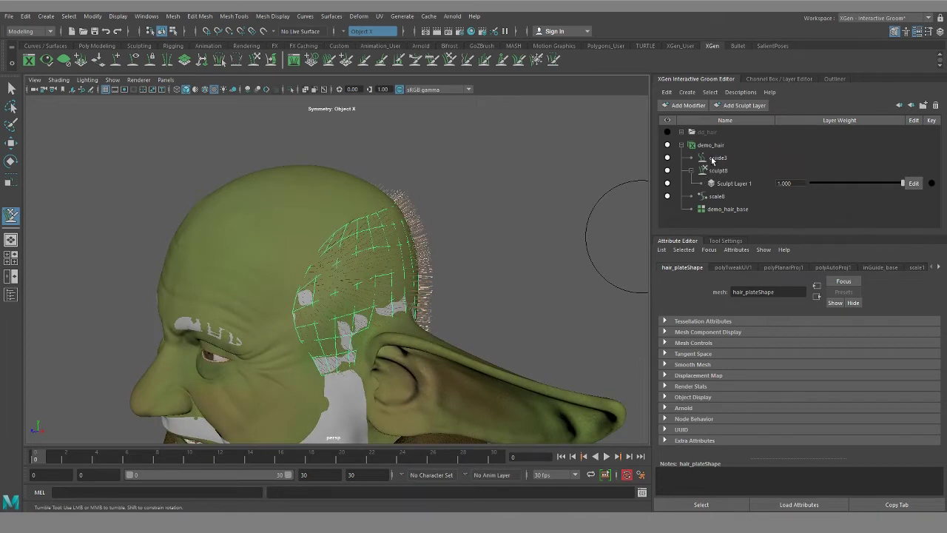
click(714, 158)
click(784, 360)
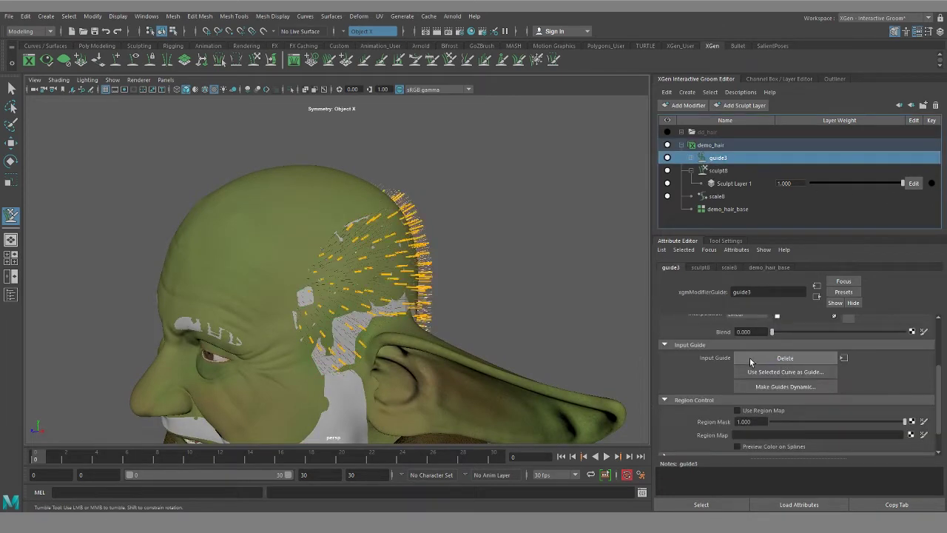
Step: Select the guide description under the Guide modifier, expand its sculpt9 modifier, and enable editing of its Sculpt Layer 1
click(844, 358)
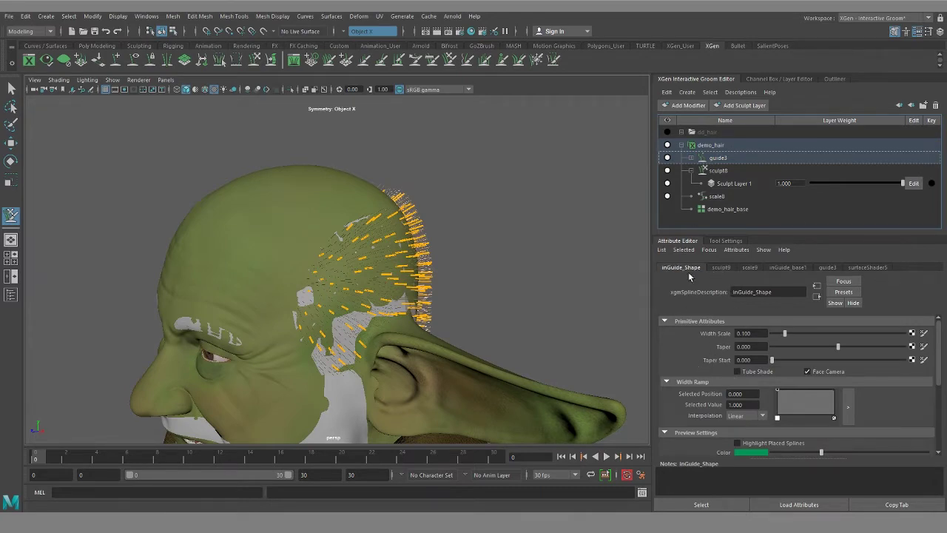
click(691, 158)
click(703, 171)
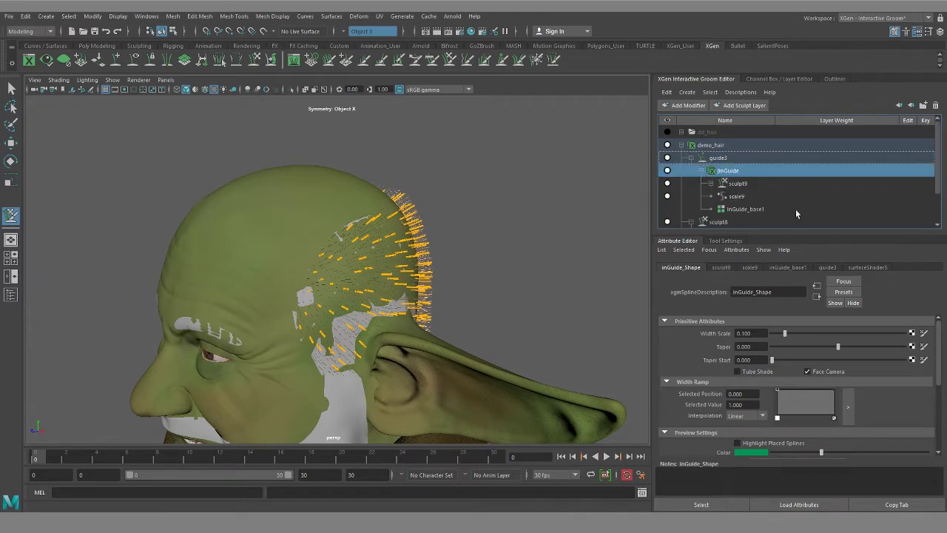
click(711, 184)
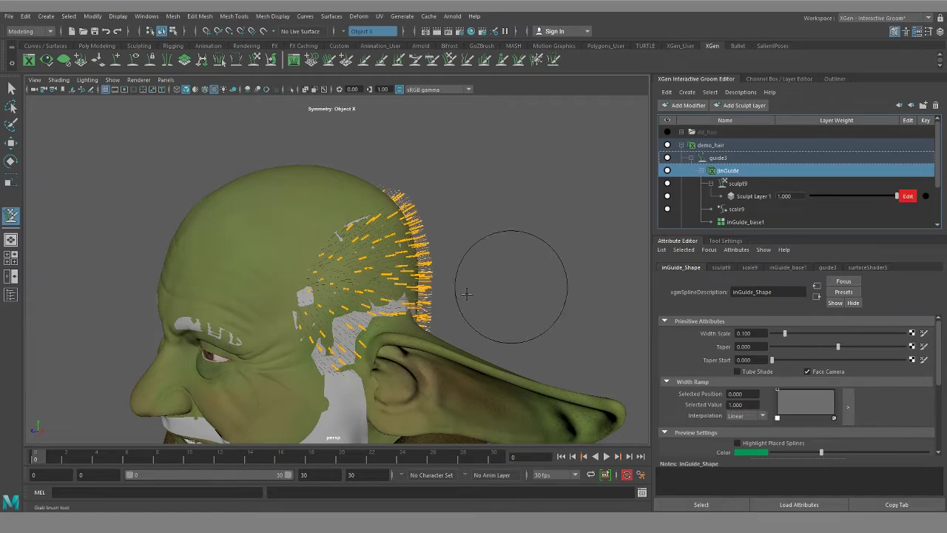
Step: Select the guide description's base node, inGuide_base1, and show its generator attributes
alt+middle_drag(521, 342, 488, 284)
alt+drag(569, 282, 562, 237)
scroll(772, 398, down, 5)
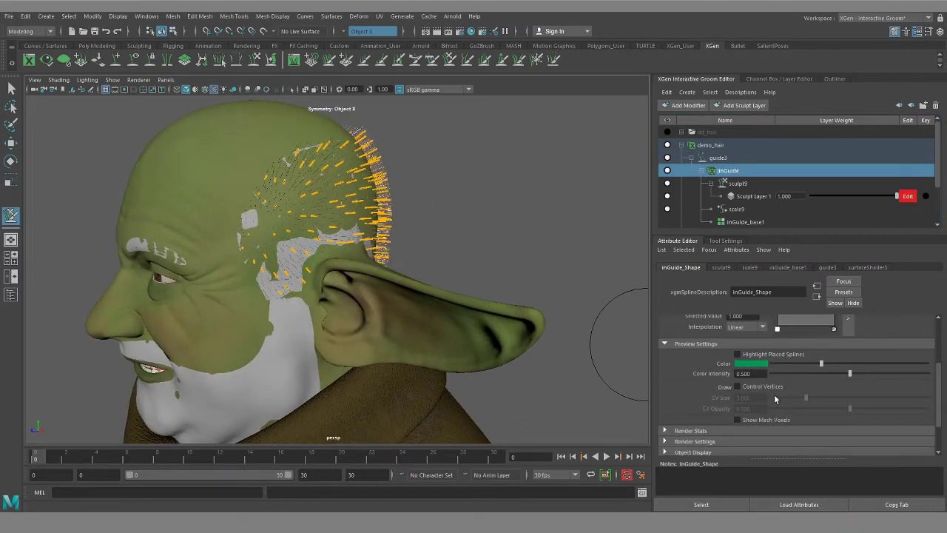
scroll(755, 333, down, 2)
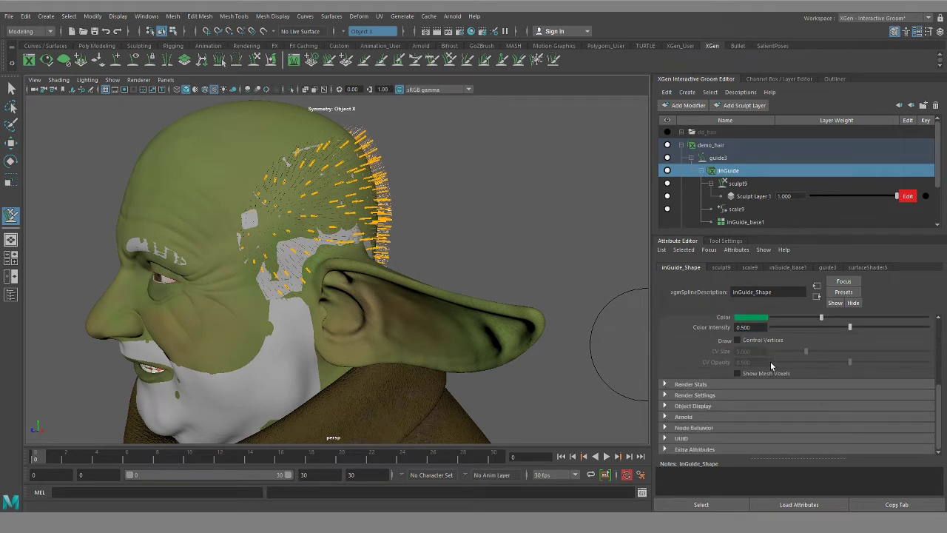
scroll(773, 363, up, 4)
scroll(751, 225, down, 1)
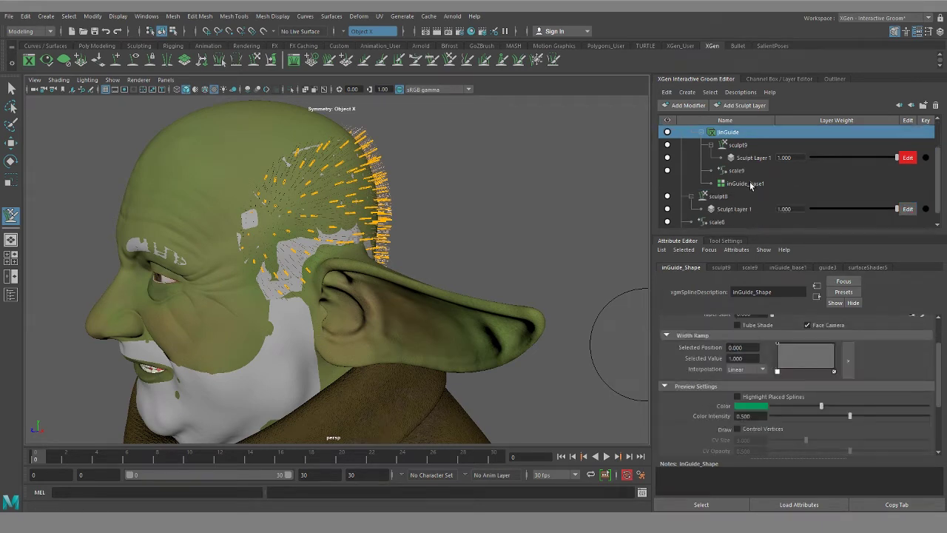
click(752, 184)
scroll(814, 392, up, 2)
scroll(823, 396, up, 2)
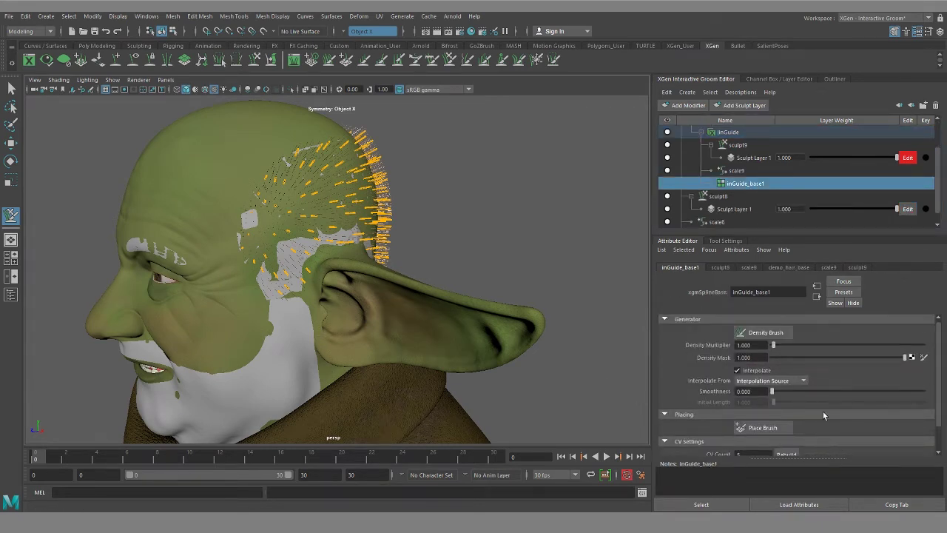
Step: Remove the automatically generated guides from the whole scalp using the Density brush with its paint operation on Decrease
click(770, 333)
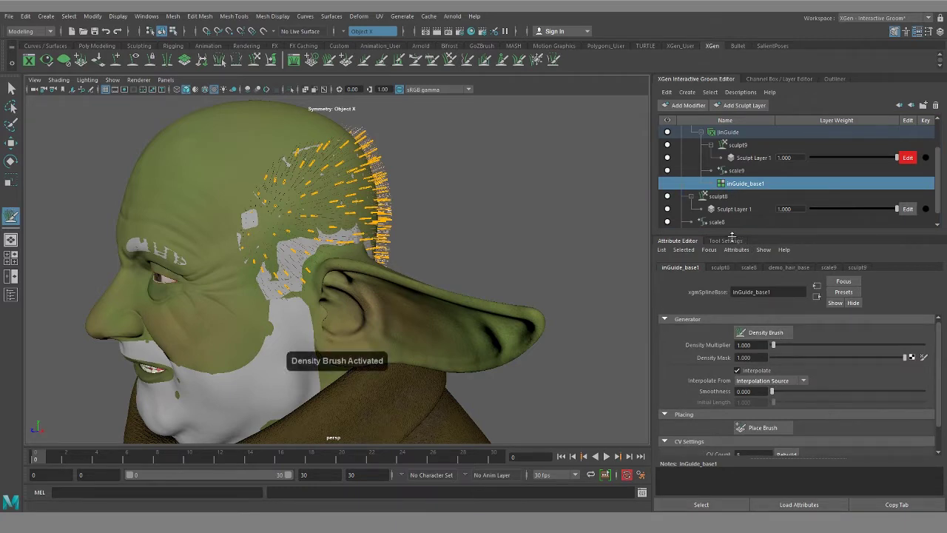
click(726, 241)
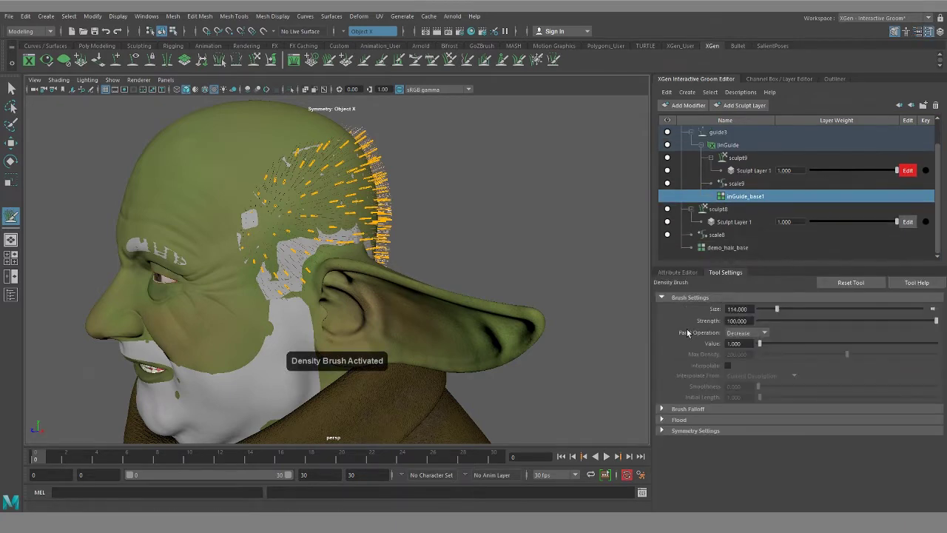
click(737, 333)
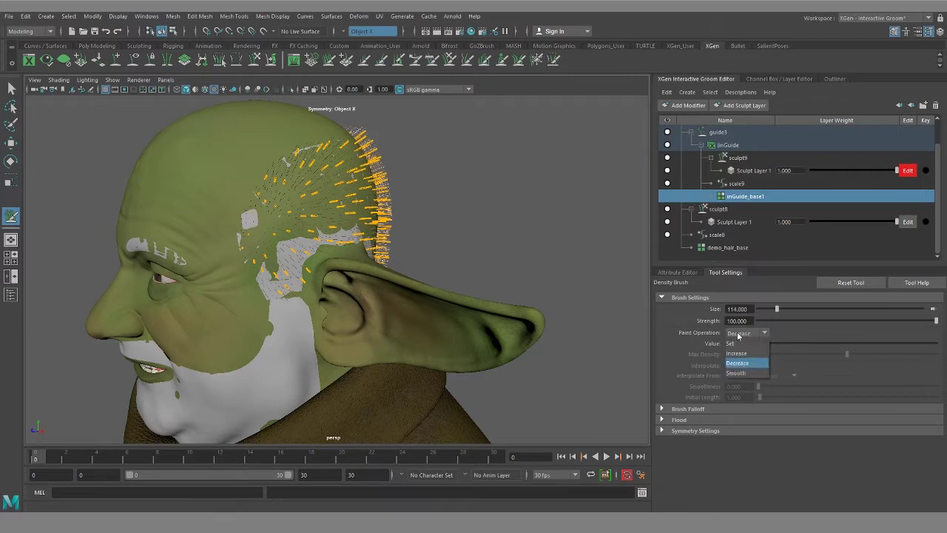
click(748, 336)
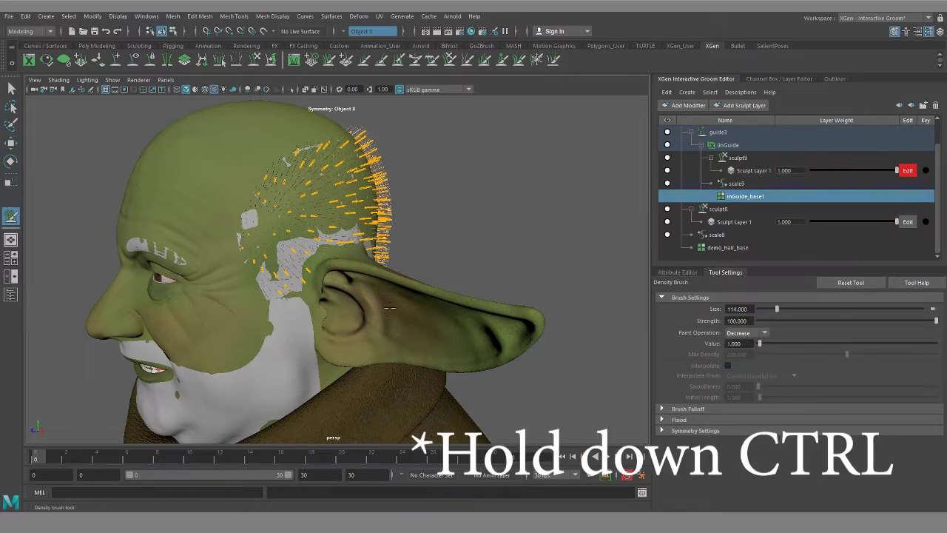
alt+drag(390, 307, 451, 318)
mouse_move(370, 230)
ctrl+mouse_down()
mouse_move(378, 244)
mouse_move(355, 215)
ctrl+mouse_up()
mouse_move(462, 271)
alt+mouse_down()
mouse_move(505, 273)
mouse_move(226, 339)
alt+mouse_up()
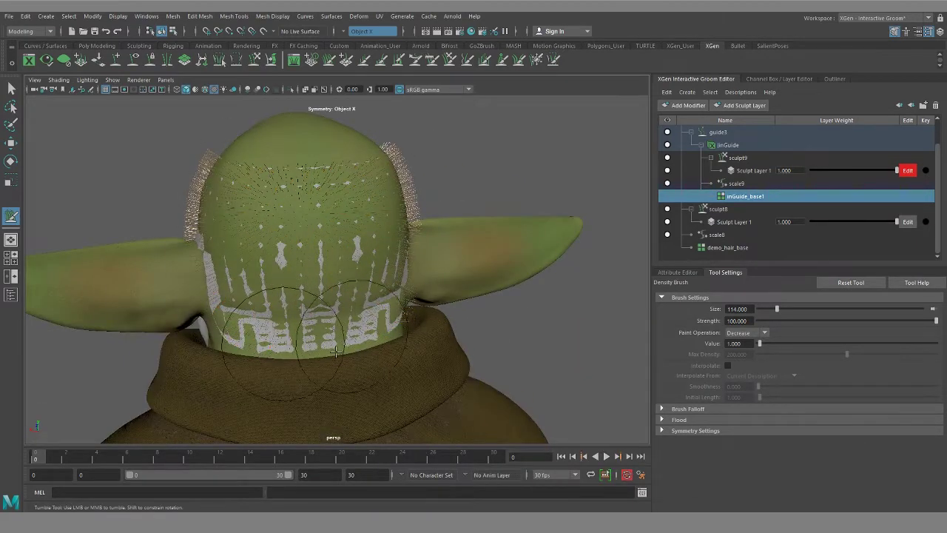
alt+drag(297, 358, 444, 244)
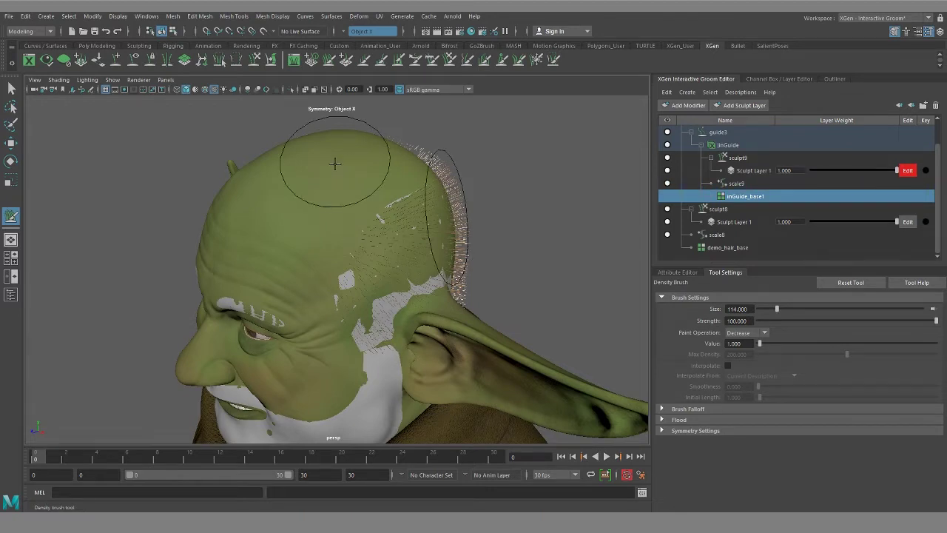
Step: Place new guides by hand across the side of the head with inGuide_base1's Place brush
click(677, 272)
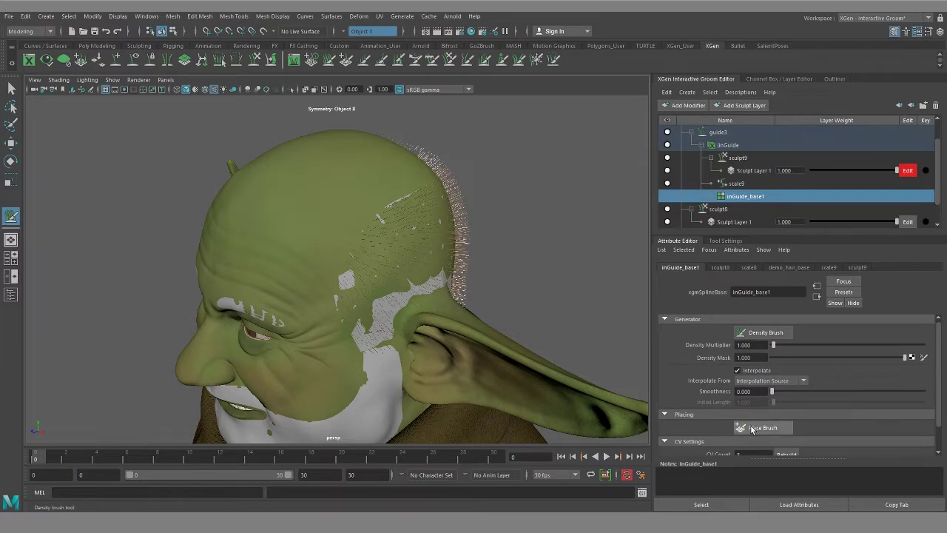
scroll(829, 420, up, 1)
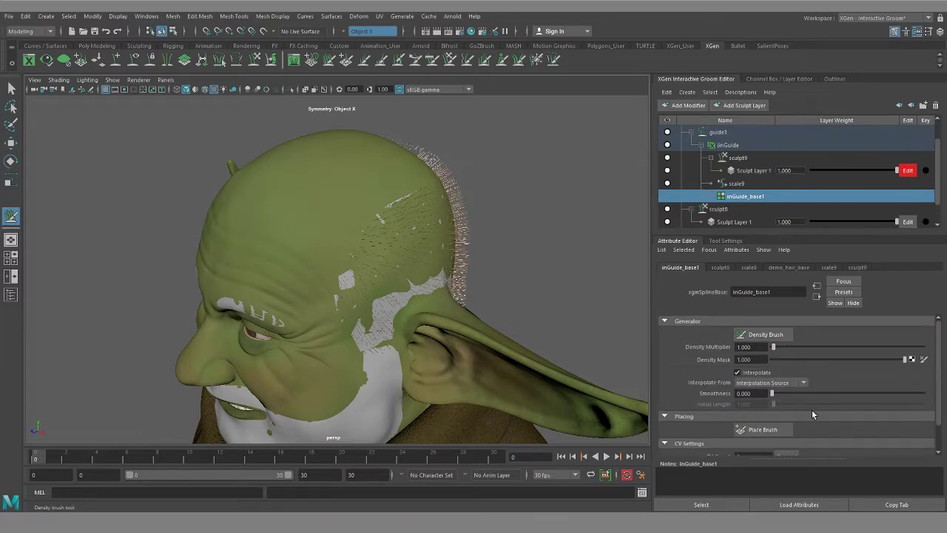
scroll(772, 399, down, 1)
click(774, 405)
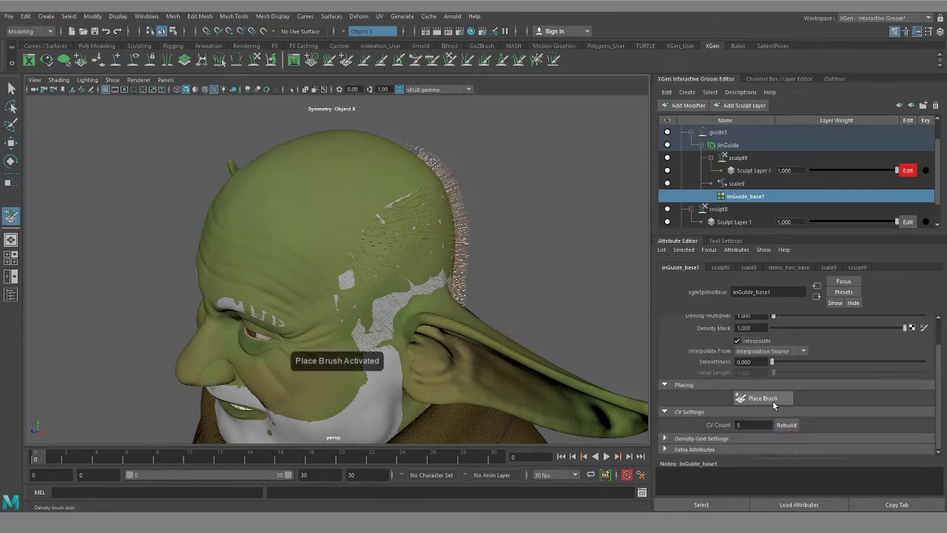
mouse_move(385, 304)
alt+mouse_down()
mouse_move(426, 304)
mouse_move(393, 303)
mouse_move(413, 300)
alt+mouse_up()
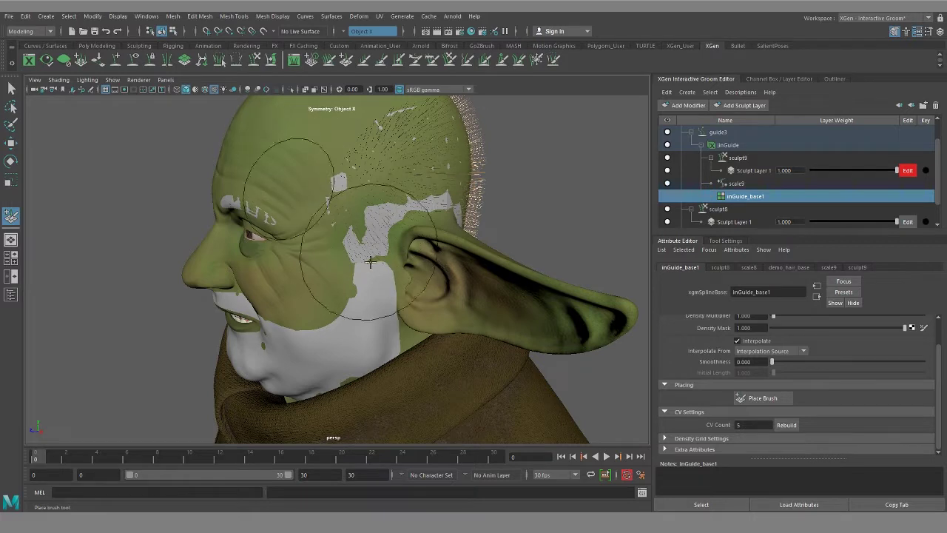
alt+middle_drag(408, 201, 423, 269)
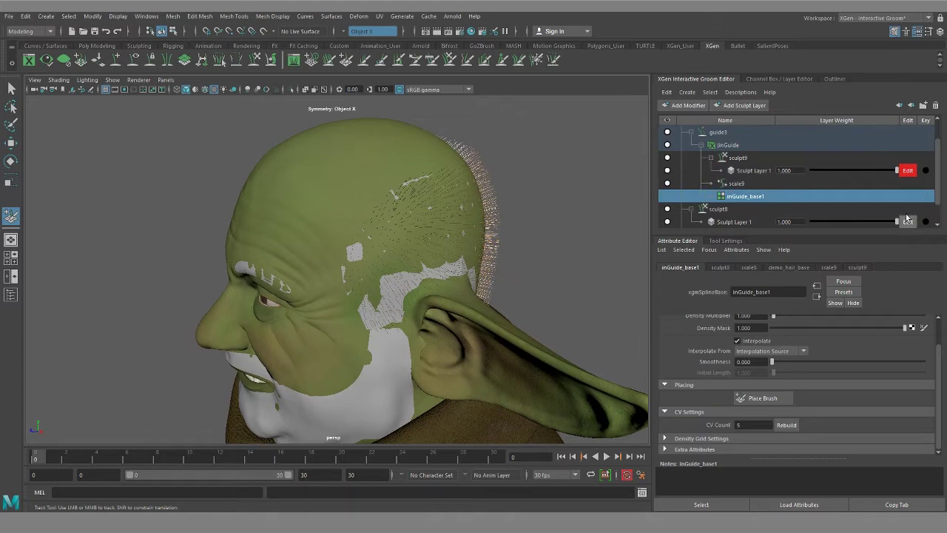
mouse_move(377, 317)
alt+mouse_down()
mouse_move(399, 289)
mouse_move(418, 285)
alt+mouse_up()
click(421, 282)
click(394, 254)
click(348, 230)
click(385, 180)
Step: Place further guides over the back of the head and down to the nape with the Place brush
mouse_move(459, 201)
alt+mouse_down()
mouse_move(414, 260)
mouse_move(422, 233)
mouse_move(311, 260)
mouse_move(185, 263)
alt+mouse_up()
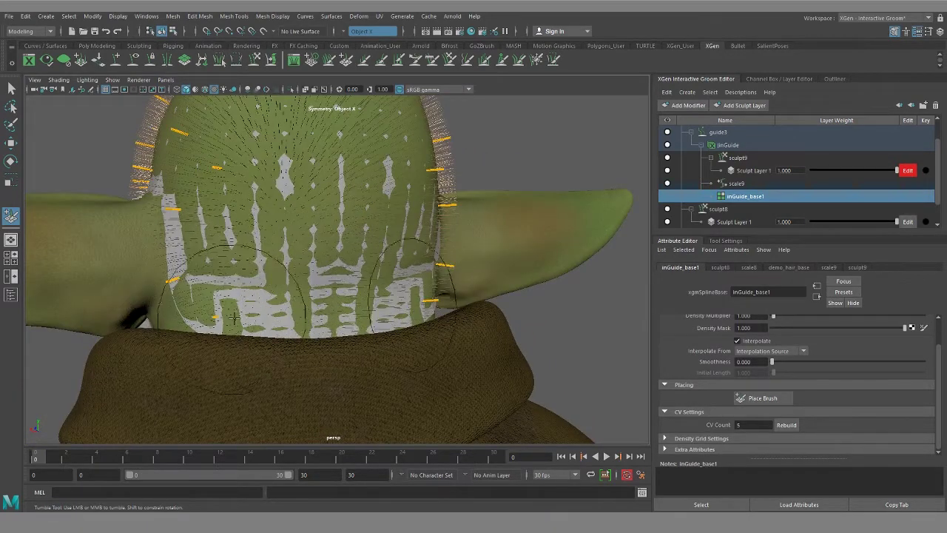
alt+middle_drag(253, 244, 256, 285)
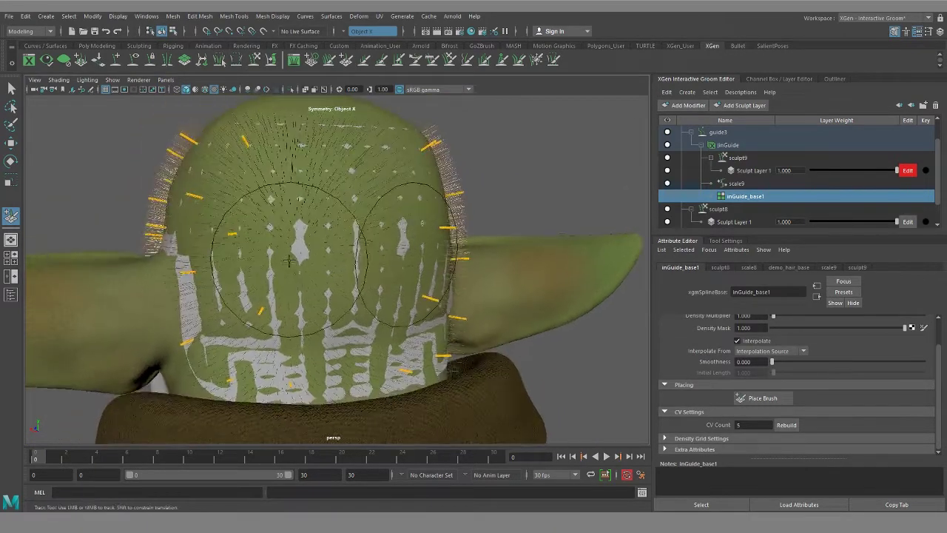
click(307, 144)
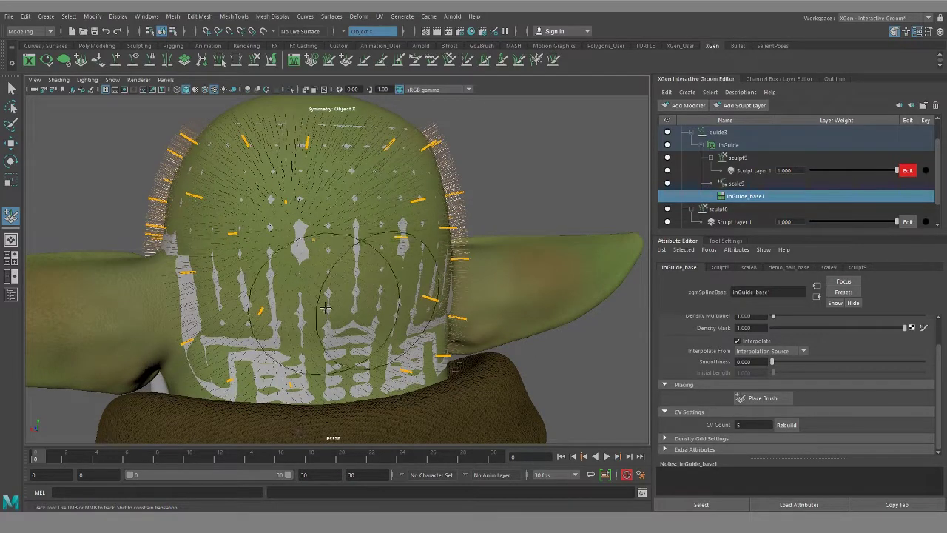
alt+middle_drag(326, 309, 326, 277)
mouse_move(326, 277)
alt+mouse_down()
mouse_move(349, 285)
mouse_move(319, 268)
alt+mouse_up()
alt+right_drag(304, 272, 325, 272)
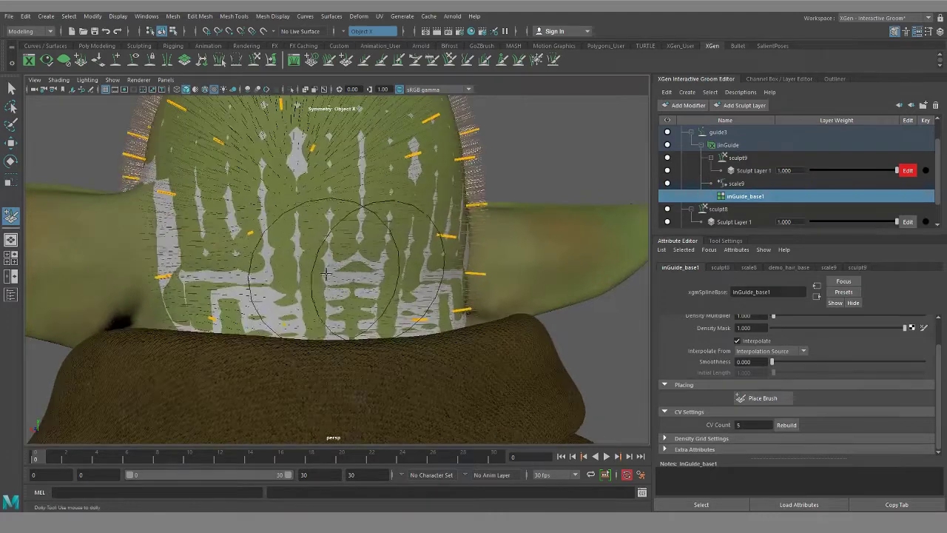
alt+drag(317, 272, 494, 344)
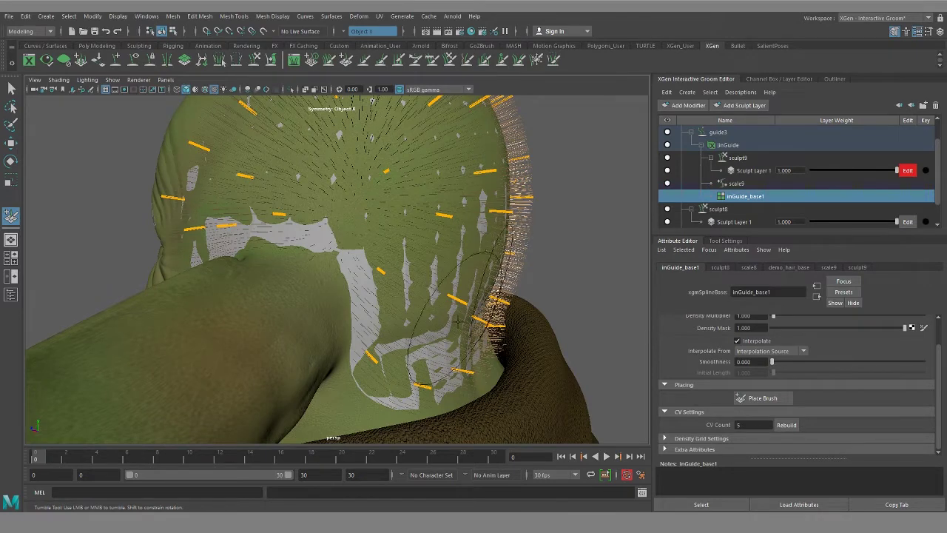
Step: Inspect the coverage of the placed guides behind the ear, at the temple and from the front
alt+right_drag(533, 250, 332, 292)
alt+drag(332, 292, 444, 311)
alt+right_drag(444, 311, 497, 315)
alt+drag(497, 314, 371, 333)
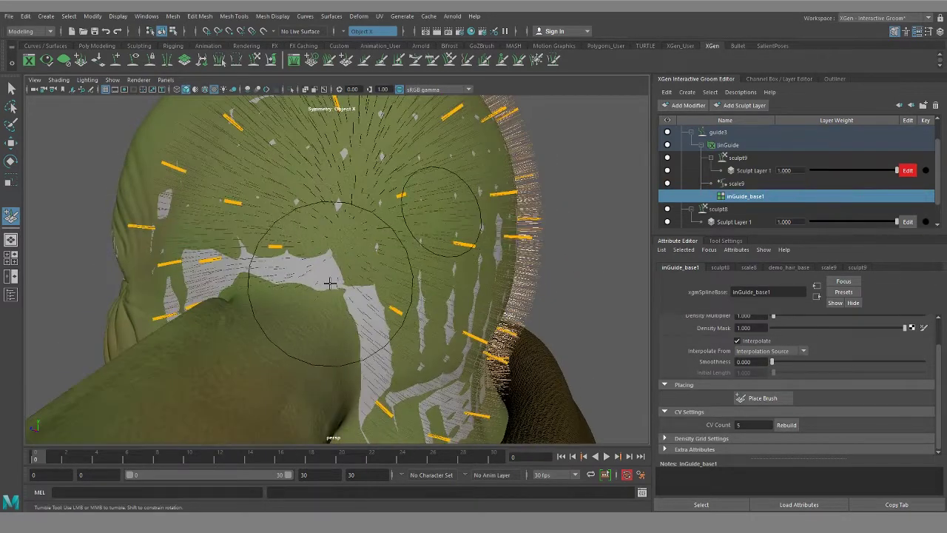
alt+drag(238, 301, 337, 292)
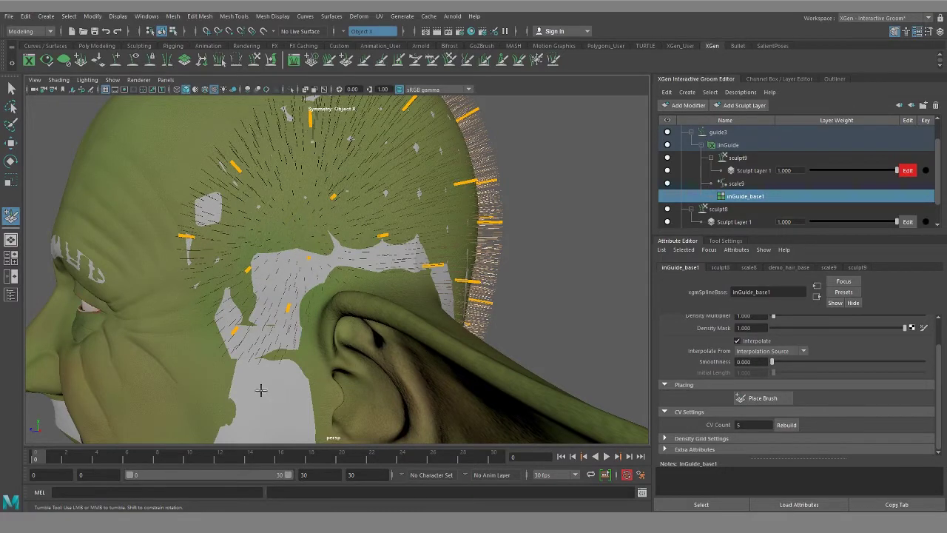
alt+middle_drag(312, 365, 305, 374)
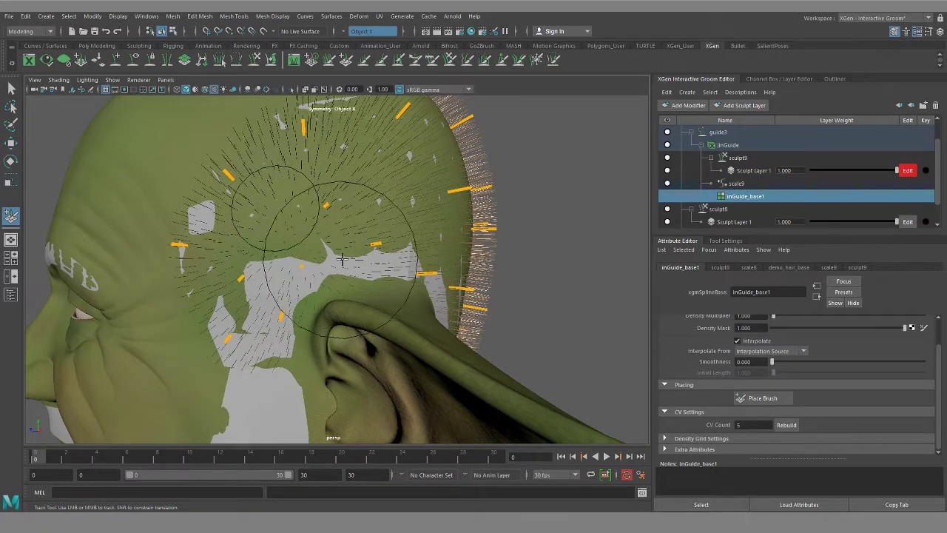
mouse_move(245, 244)
alt+mouse_down()
mouse_move(272, 299)
mouse_move(161, 313)
mouse_move(97, 291)
mouse_move(392, 278)
alt+mouse_up()
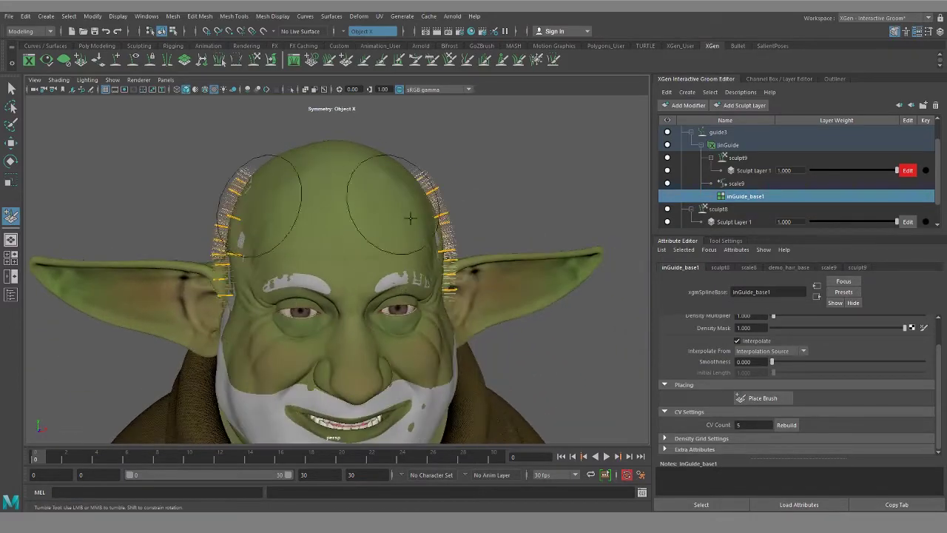
alt+drag(412, 228, 270, 337)
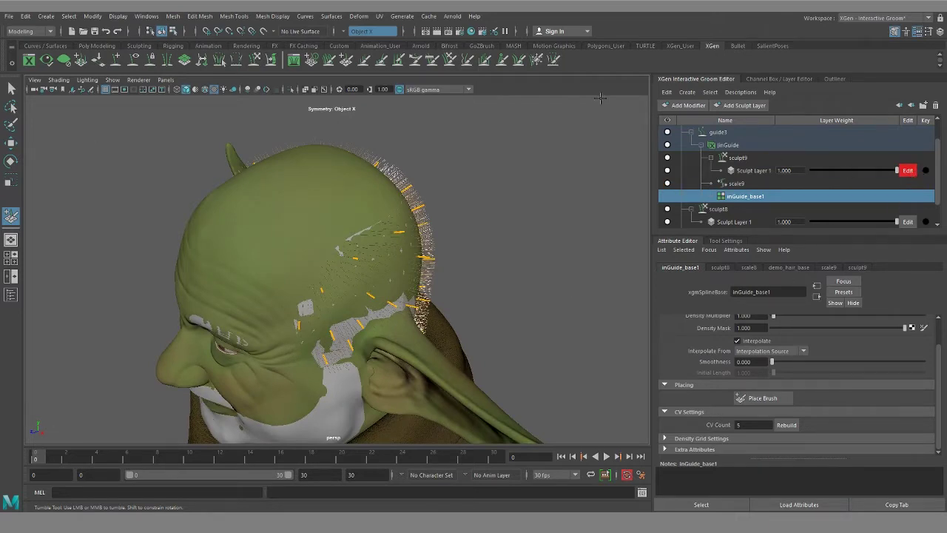
Step: Lengthen the placed guides around the sides and back of the head using the Length brush with Object X symmetry
click(364, 65)
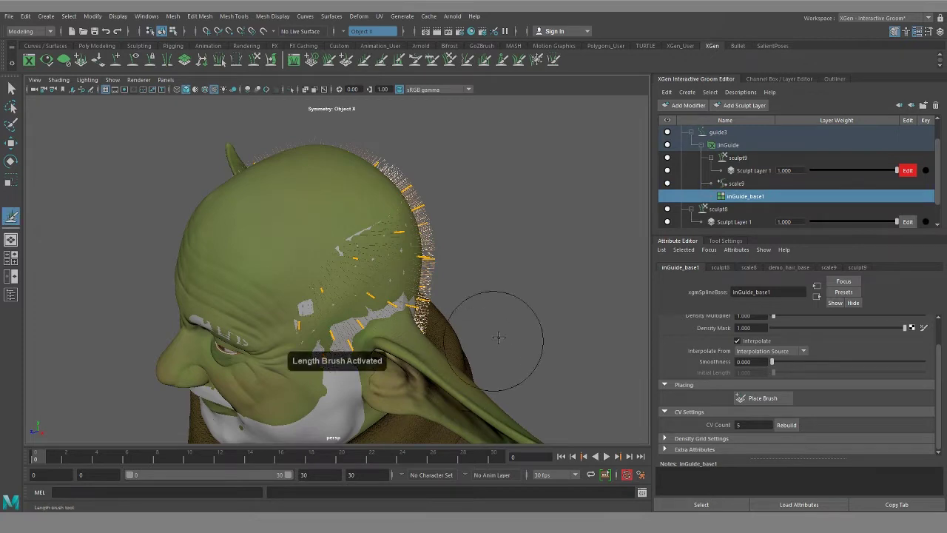
mouse_move(513, 330)
alt+mouse_down()
mouse_move(539, 380)
mouse_move(456, 360)
mouse_move(518, 333)
alt+mouse_up()
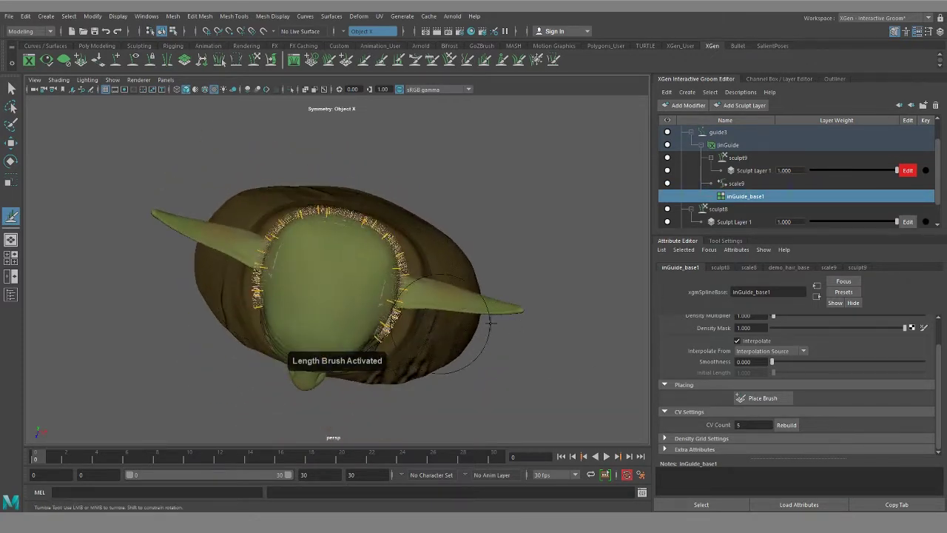
click(729, 243)
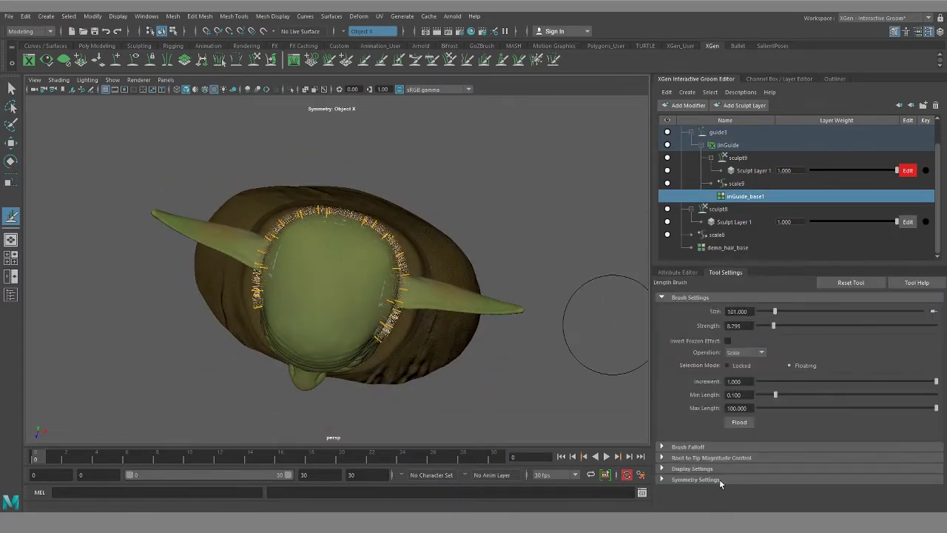
click(695, 479)
mouse_move(398, 305)
alt+mouse_down()
mouse_move(440, 360)
mouse_move(403, 326)
mouse_move(380, 274)
mouse_move(387, 243)
mouse_move(316, 212)
mouse_move(331, 200)
mouse_move(416, 203)
mouse_move(423, 311)
alt+mouse_up()
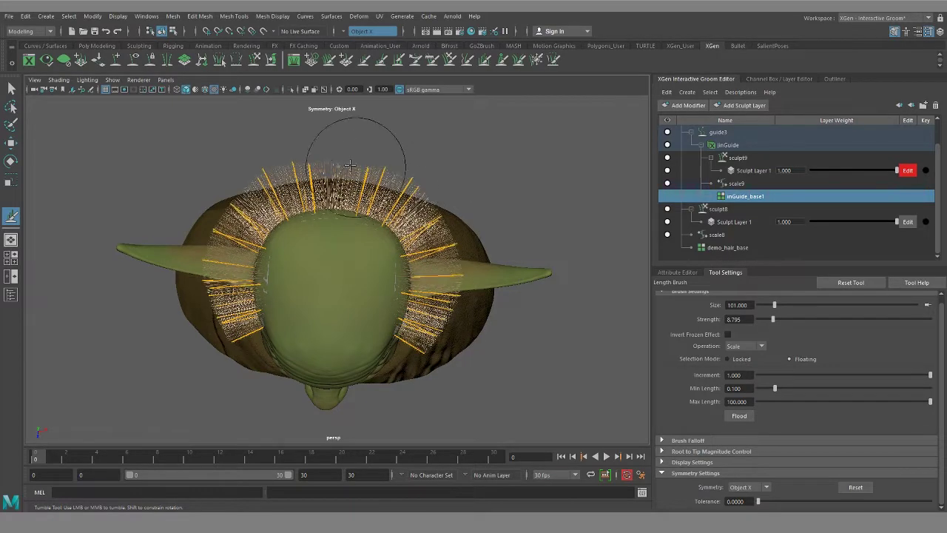
alt+drag(409, 181, 418, 250)
alt+drag(411, 303, 446, 305)
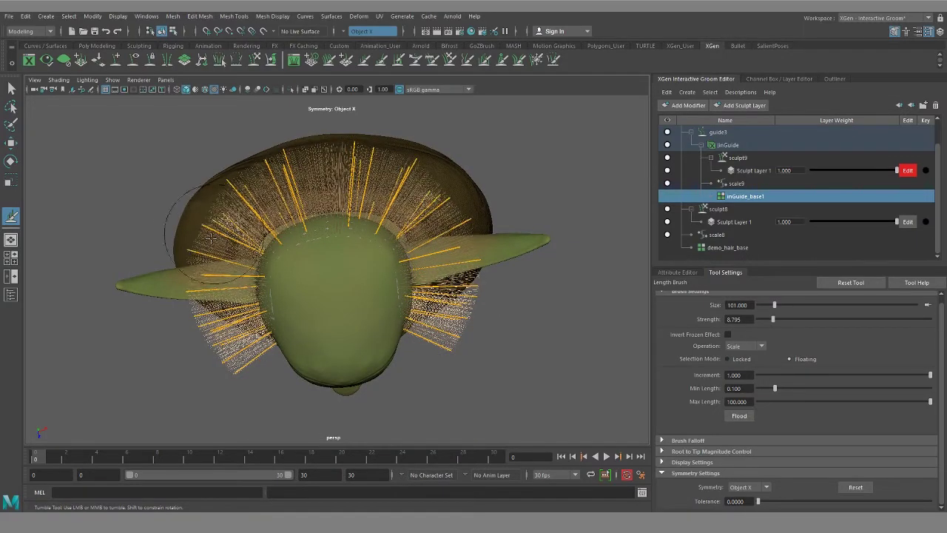
Step: Even out the guide lengths around the back of the head with the Length brush, checking from the side and above
alt+drag(345, 232, 232, 179)
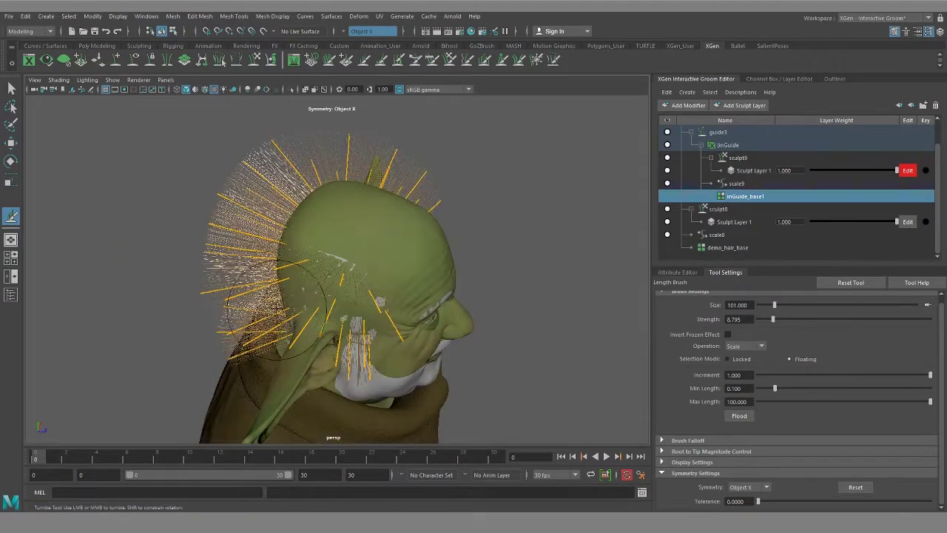
alt+drag(285, 307, 376, 285)
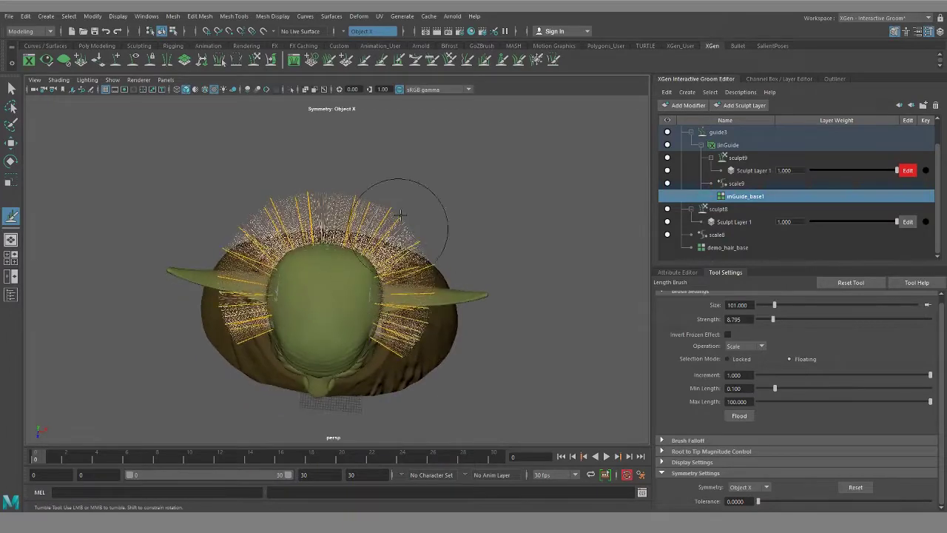
alt+drag(402, 190, 415, 234)
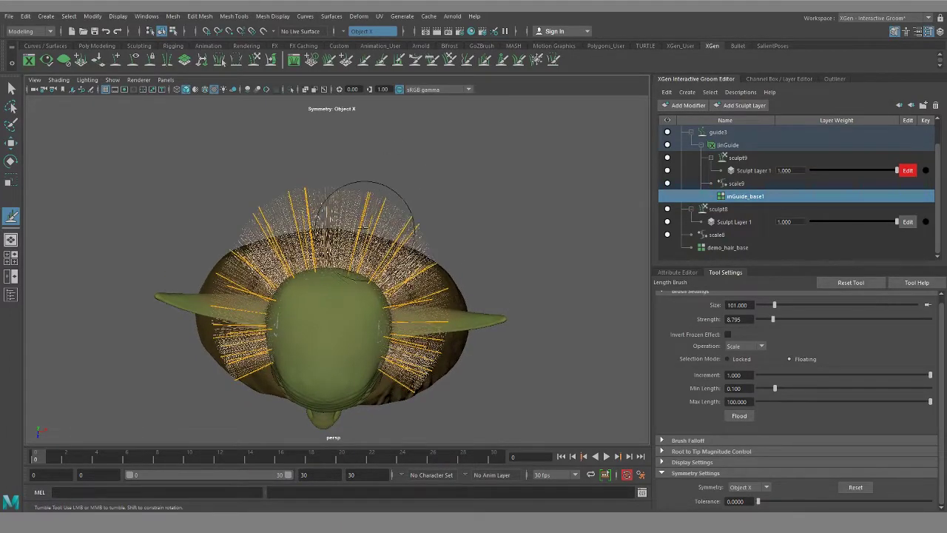
alt+middle_drag(377, 245, 385, 283)
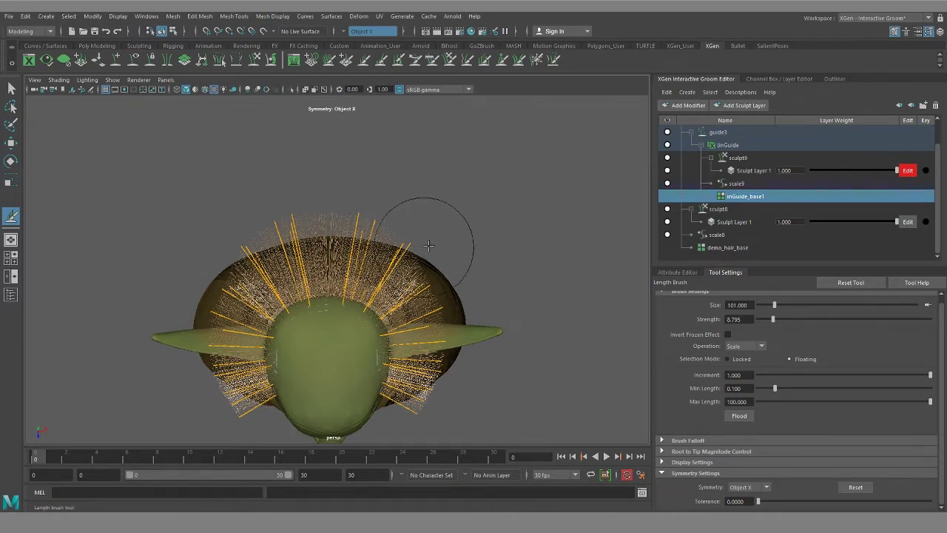
alt+drag(438, 243, 415, 280)
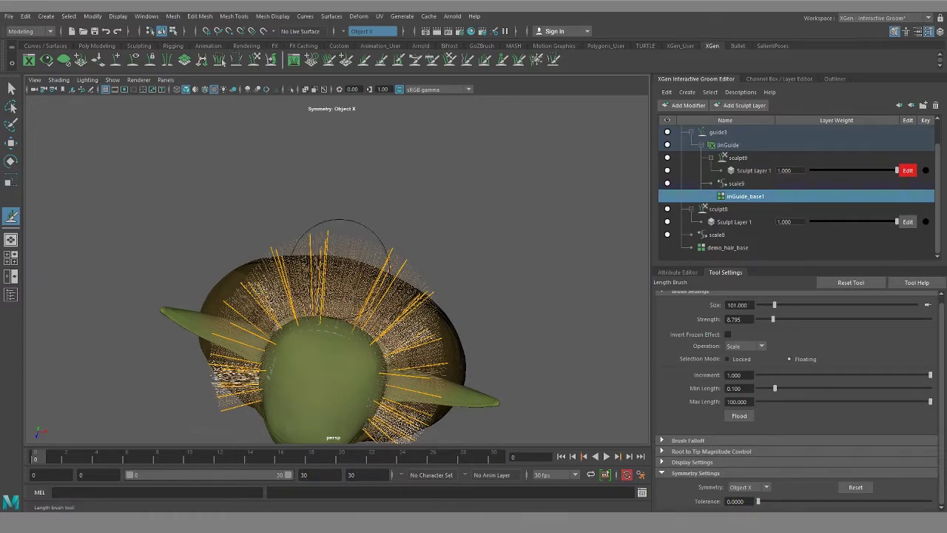
Step: Adjust the guides around the back of the head toward an even arc from above using the Length brush
alt+drag(344, 337, 342, 337)
alt+drag(473, 278, 472, 276)
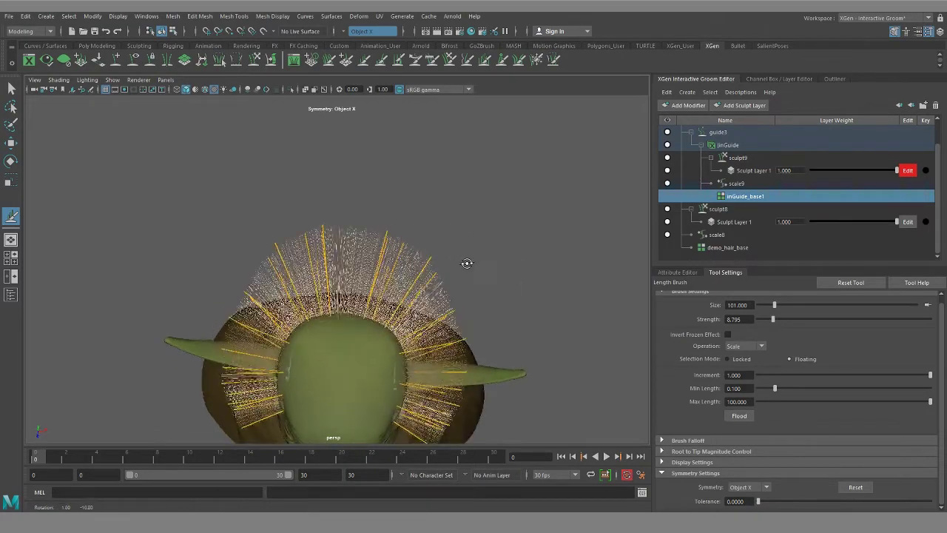
alt+drag(466, 262, 469, 266)
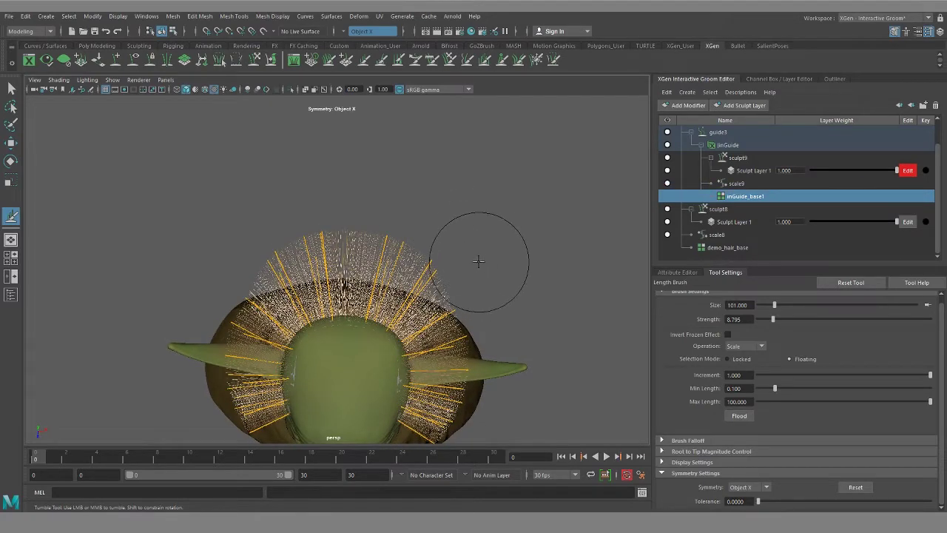
alt+drag(479, 264, 480, 259)
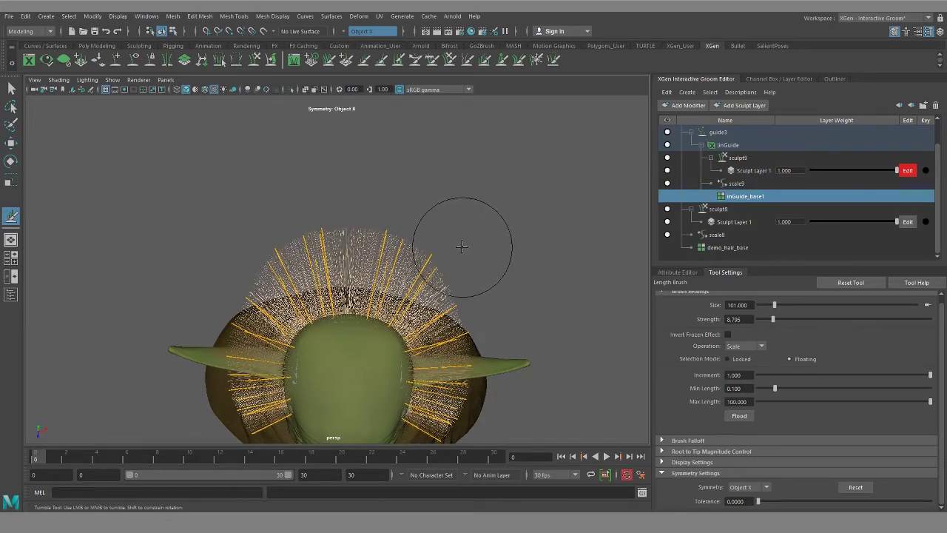
alt+drag(462, 243, 463, 241)
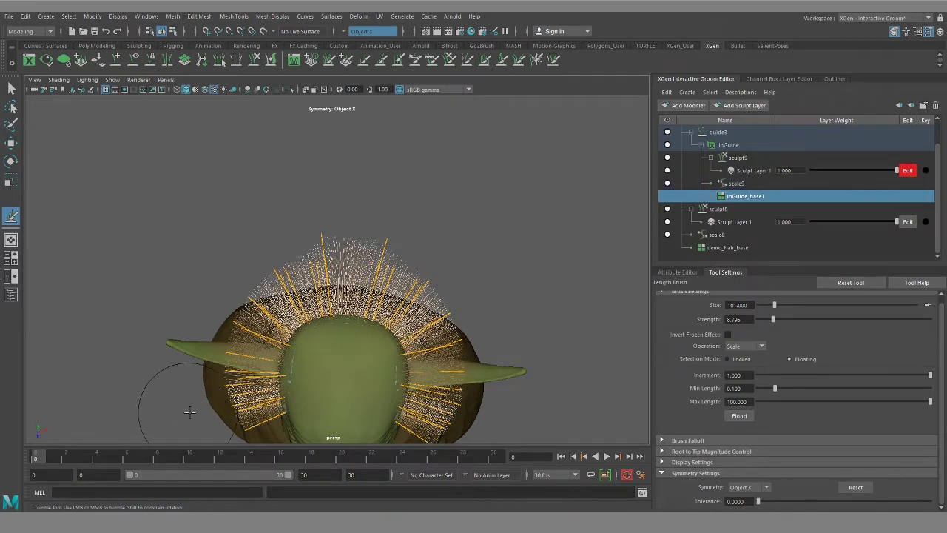
Step: Trim the guides at the back of the head to a rounded side profile with the Length brush and check them from the front
alt+drag(426, 274, 471, 197)
alt+middle_drag(474, 274, 447, 225)
scroll(444, 270, up, 3)
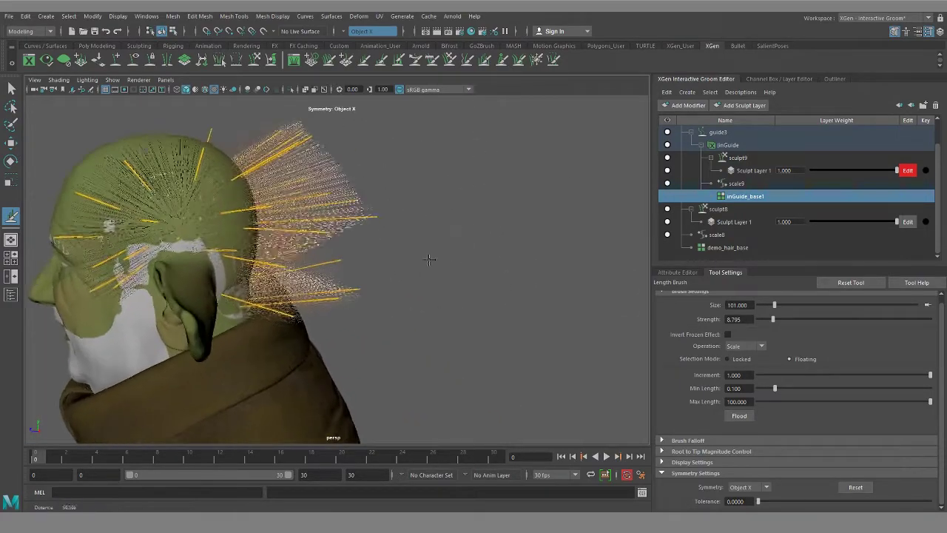
drag(423, 226, 414, 234)
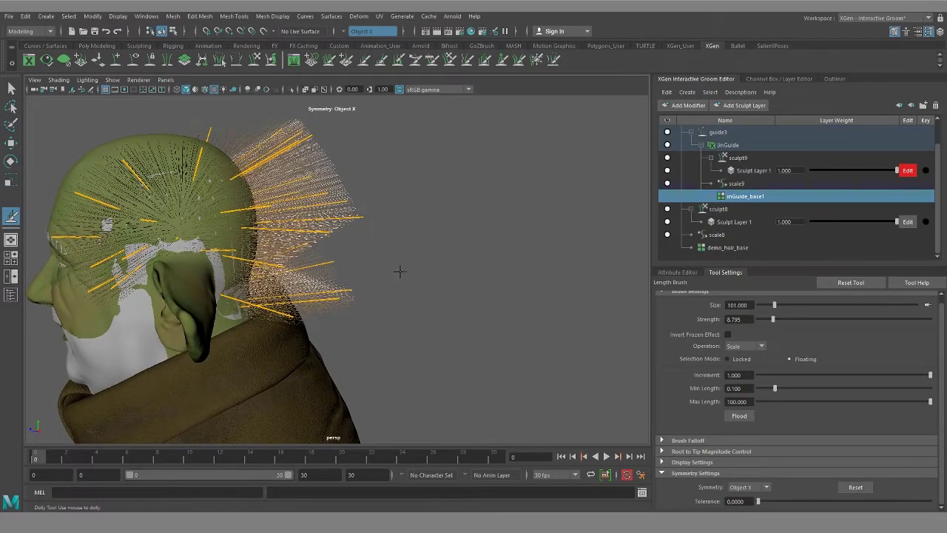
mouse_move(386, 168)
alt+mouse_down()
mouse_move(406, 248)
mouse_move(255, 241)
mouse_move(244, 232)
mouse_move(332, 271)
mouse_move(302, 277)
mouse_move(378, 239)
mouse_move(406, 311)
mouse_move(448, 306)
mouse_move(455, 292)
mouse_move(389, 224)
mouse_move(398, 331)
alt+mouse_up()
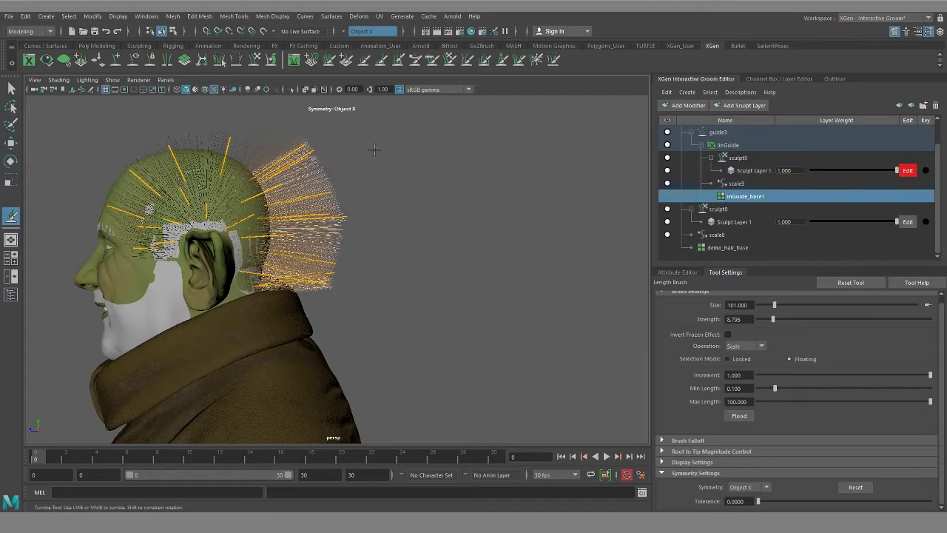
mouse_move(387, 324)
alt+mouse_down()
mouse_move(514, 311)
mouse_move(543, 322)
mouse_move(545, 298)
mouse_move(501, 245)
mouse_move(493, 309)
mouse_move(424, 326)
mouse_move(437, 296)
mouse_move(452, 315)
alt+mouse_up()
alt+drag(516, 360, 526, 296)
alt+middle_drag(500, 282, 499, 308)
alt+right_drag(499, 308, 504, 319)
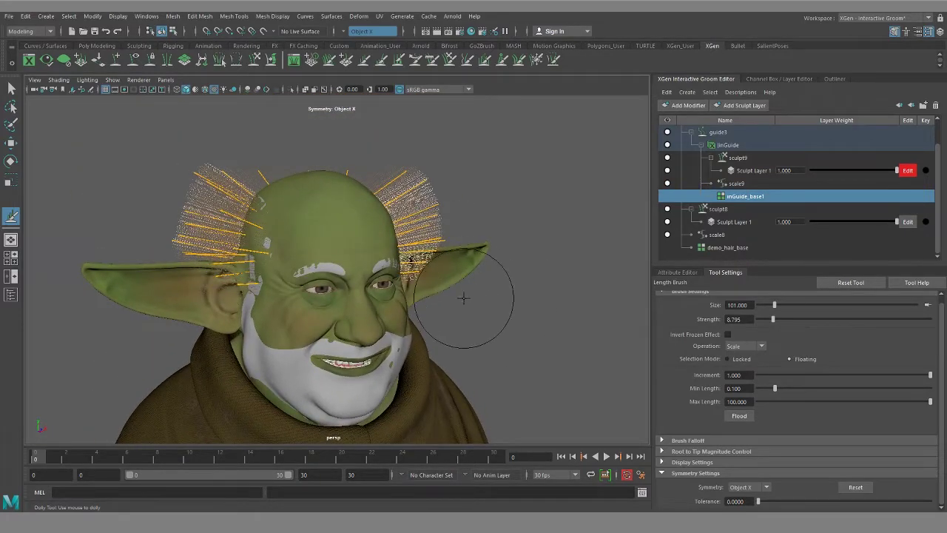
alt+drag(535, 313, 521, 281)
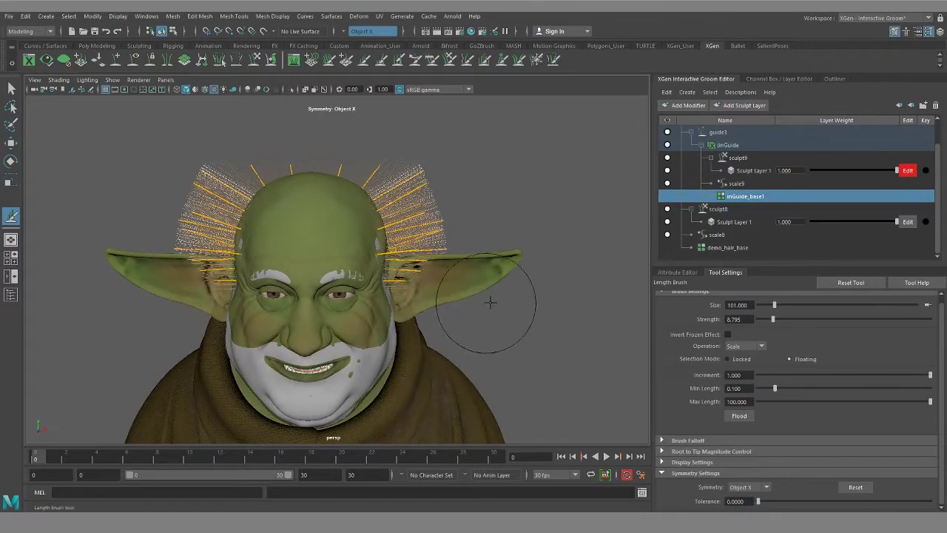
Step: Shorten the lowest guides at the nape with the Length brush and check the overall outline
alt+drag(507, 232, 516, 322)
scroll(454, 340, up, 4)
mouse_move(455, 341)
alt+mouse_down()
mouse_move(456, 357)
mouse_move(469, 337)
alt+mouse_up()
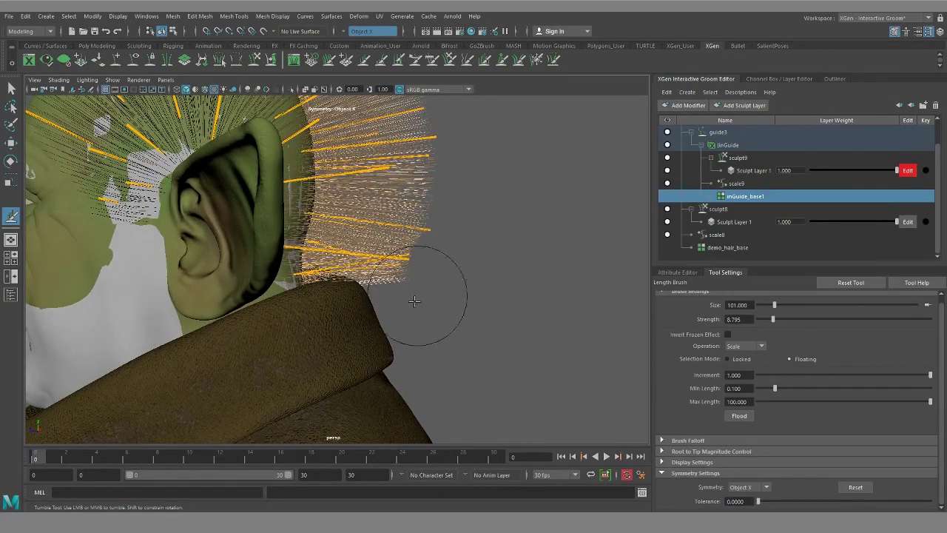
drag(468, 250, 456, 264)
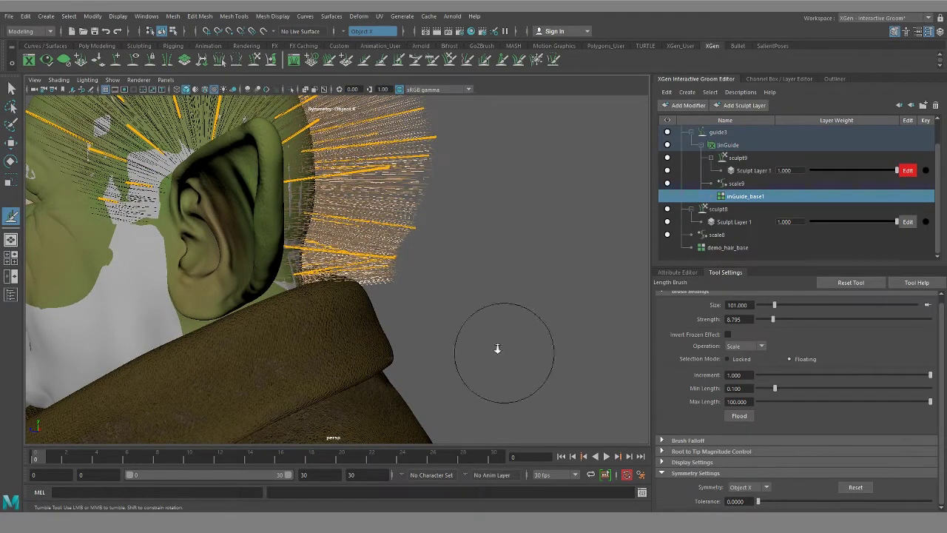
alt+drag(418, 311, 473, 336)
scroll(473, 335, down, 4)
alt+middle_drag(473, 284, 454, 351)
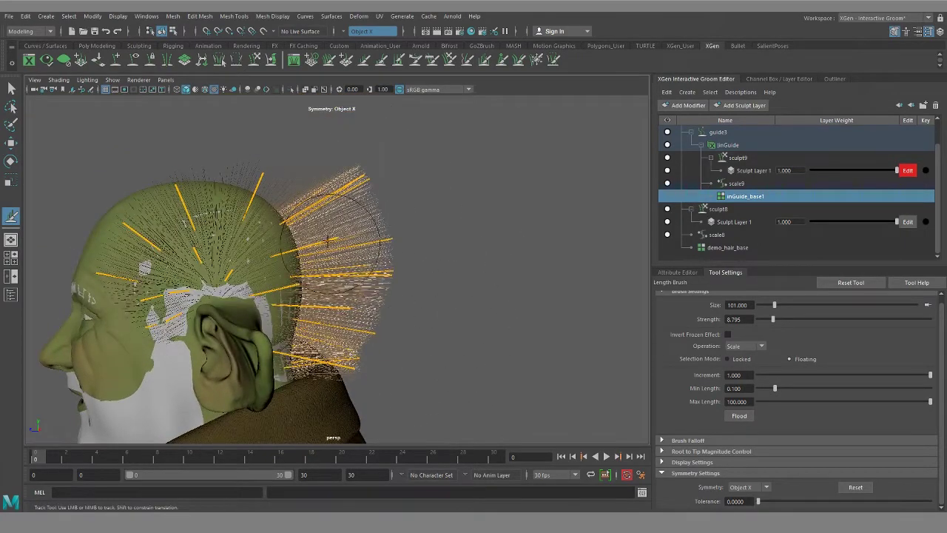
alt+drag(366, 229, 448, 244)
alt+drag(511, 278, 446, 259)
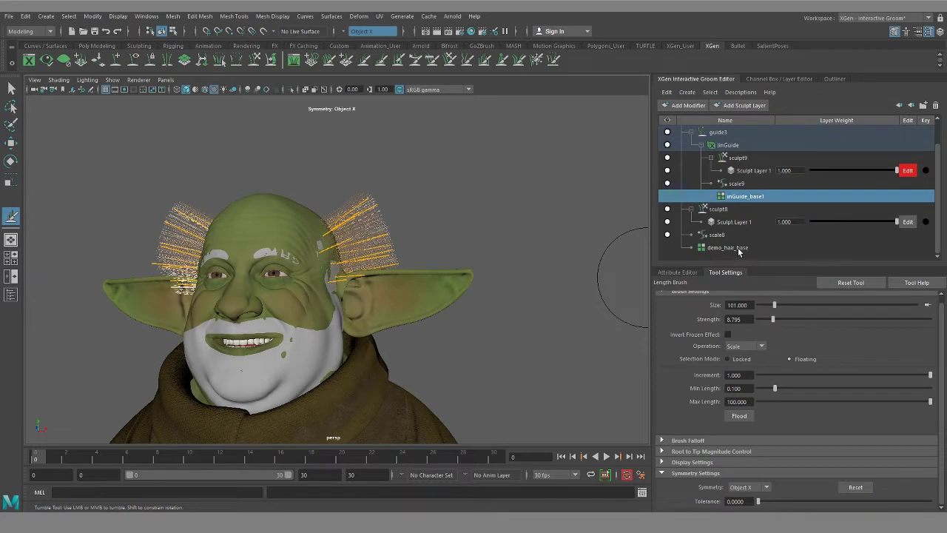
Step: Review the attributes of demo_hair_base, the scale8 modifier and inGuide_base1
click(729, 247)
click(684, 272)
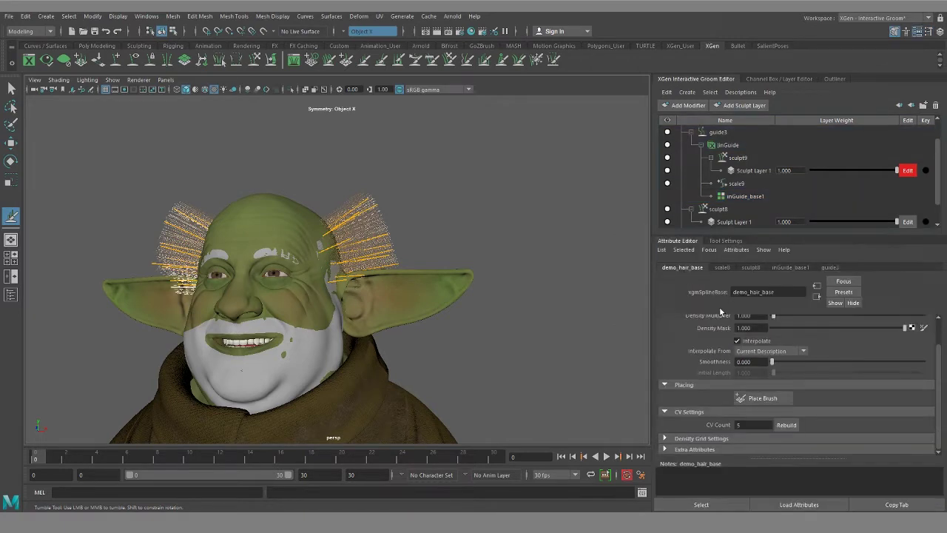
scroll(679, 381, up, 2)
scroll(680, 381, down, 2)
click(747, 268)
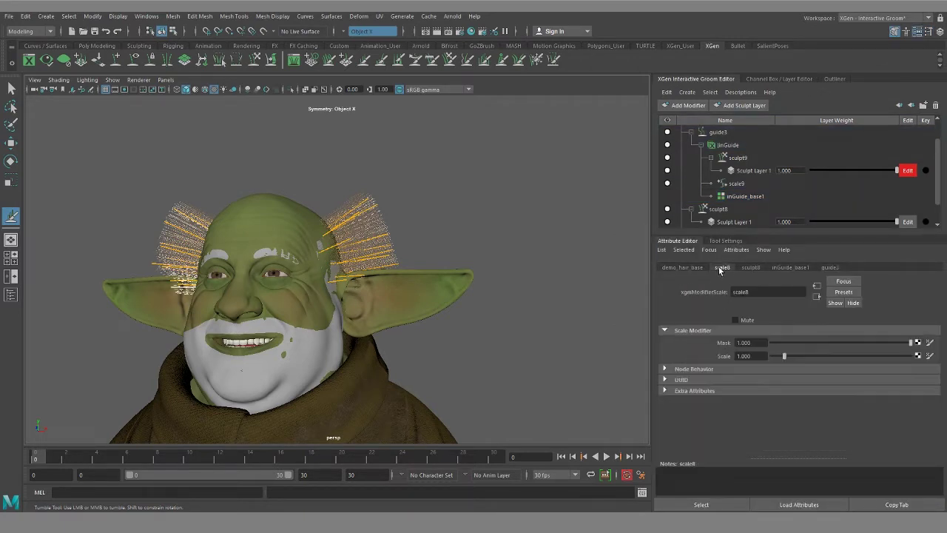
click(789, 268)
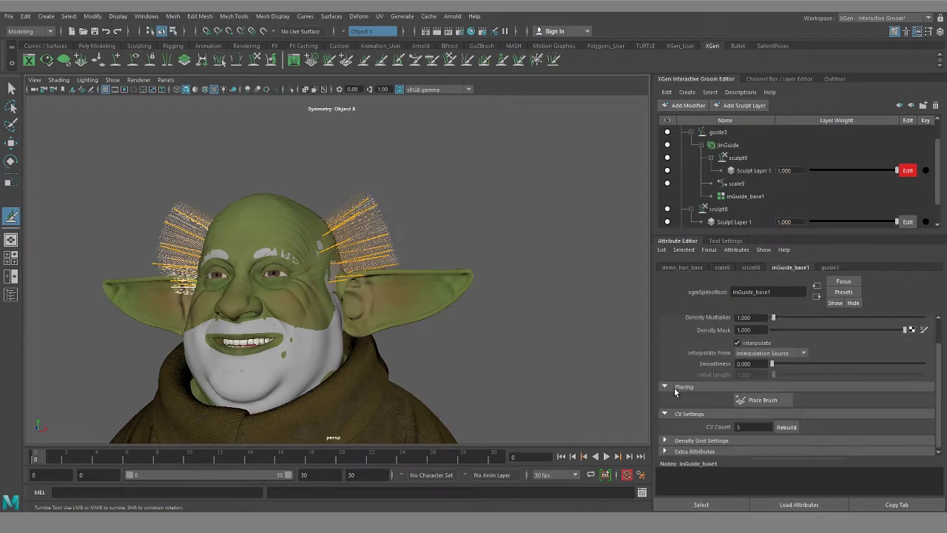
scroll(732, 220, down, 1)
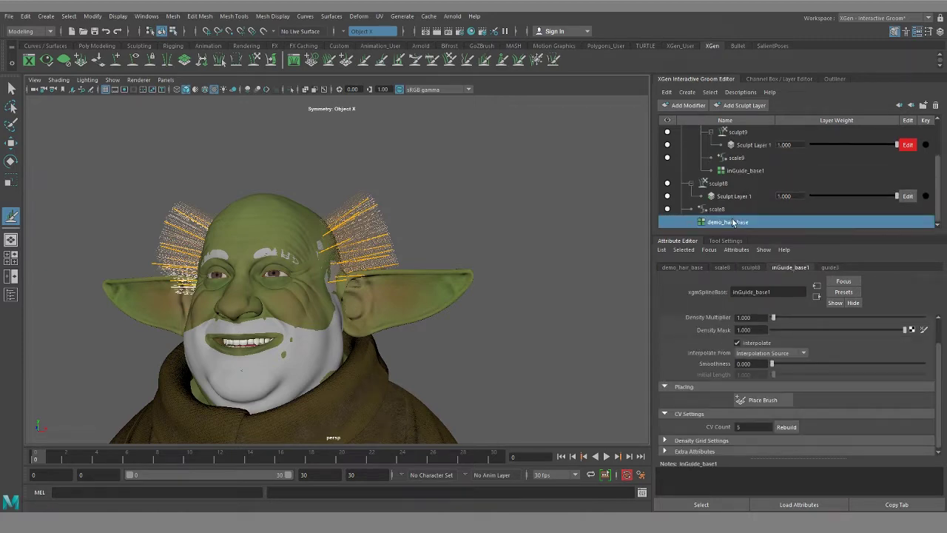
scroll(717, 352, up, 1)
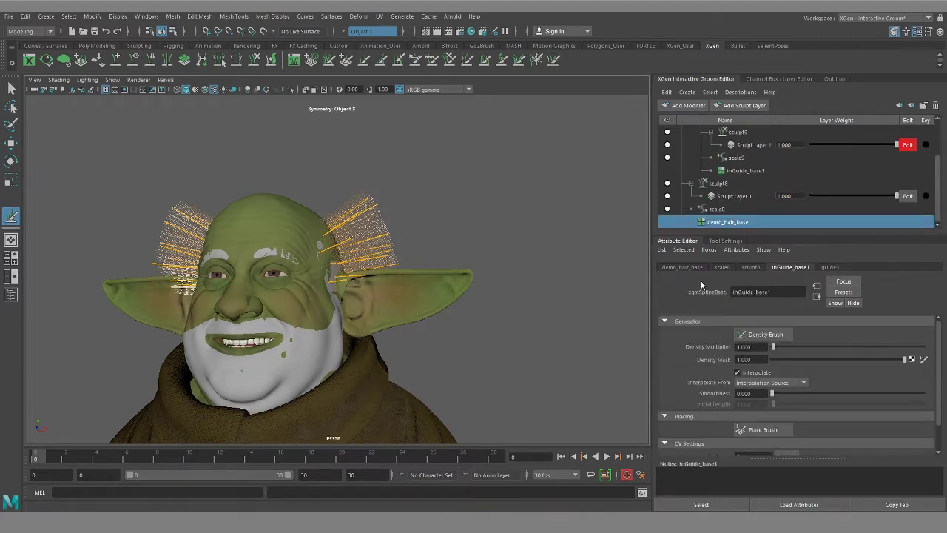
click(682, 267)
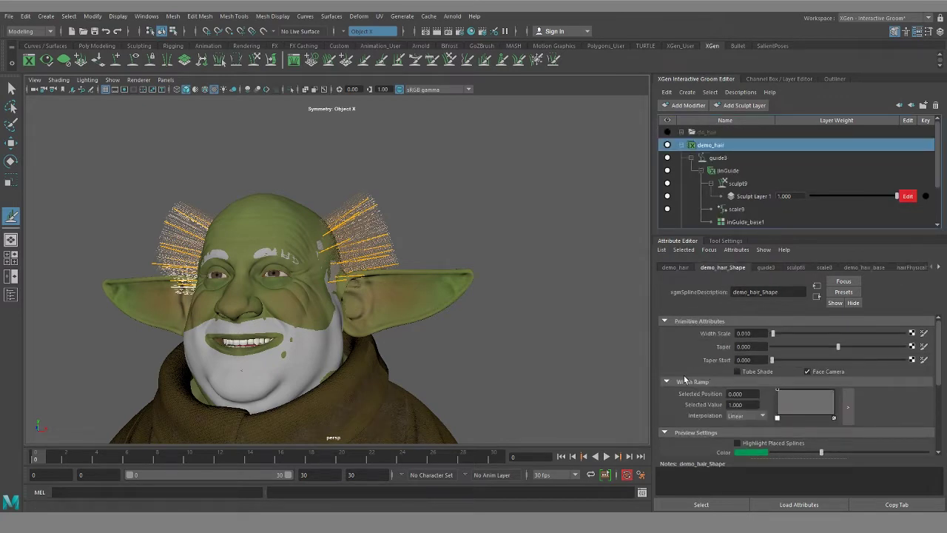
Step: Shape demo_hair's Width Ramp with a narrower root, full width just past it and a tip value of 0.340
scroll(688, 385, down, 1)
scroll(679, 393, up, 1)
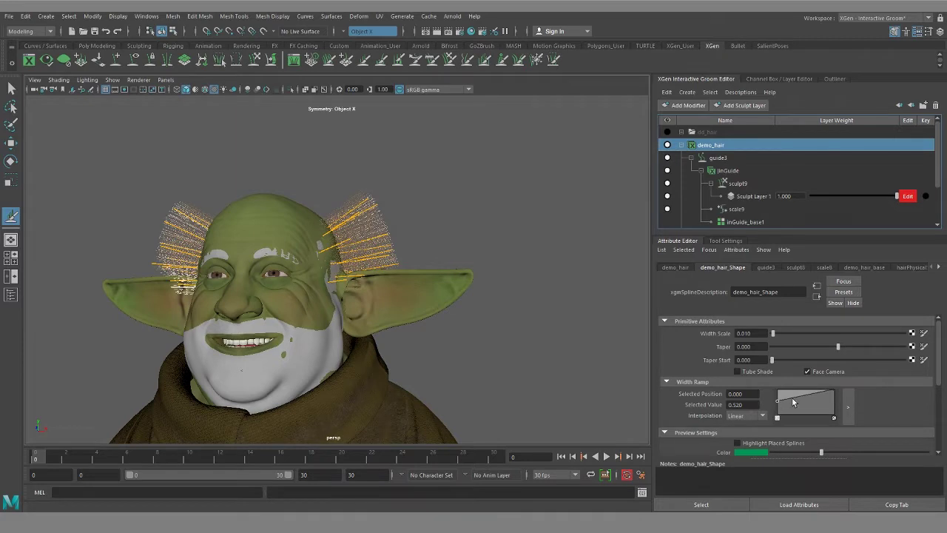
drag(789, 394, 788, 388)
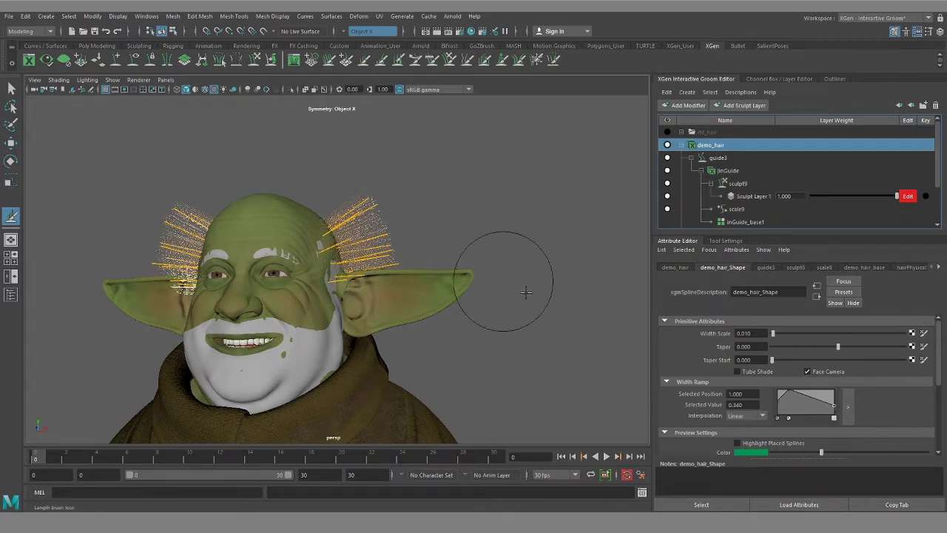
alt+right_drag(367, 217, 437, 296)
alt+middle_drag(436, 266, 412, 321)
alt+right_drag(412, 321, 518, 344)
alt+middle_drag(518, 344, 471, 342)
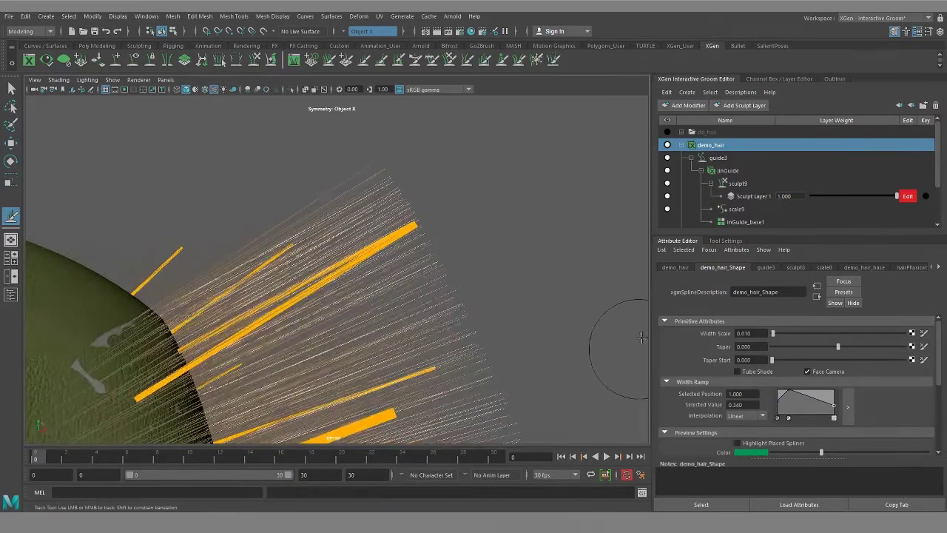
alt+right_drag(598, 318, 479, 303)
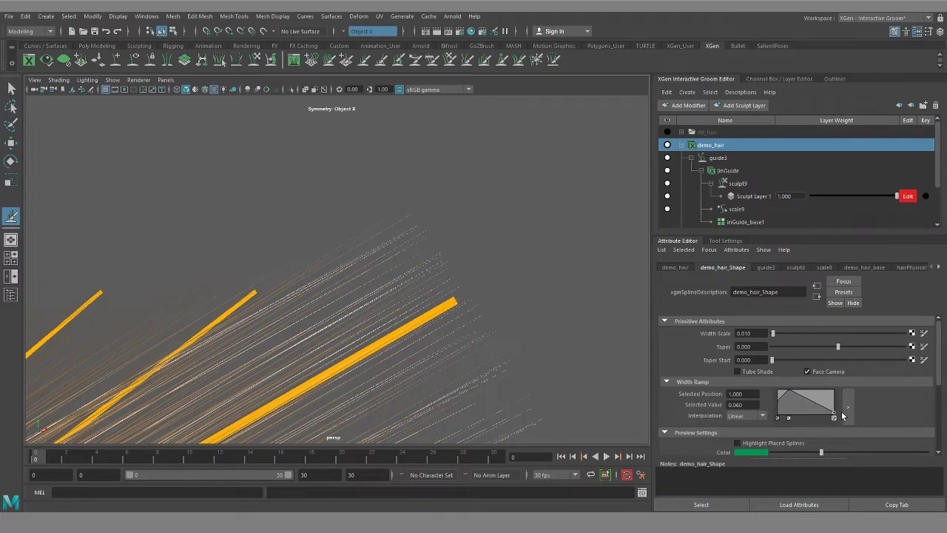
drag(842, 414, 847, 409)
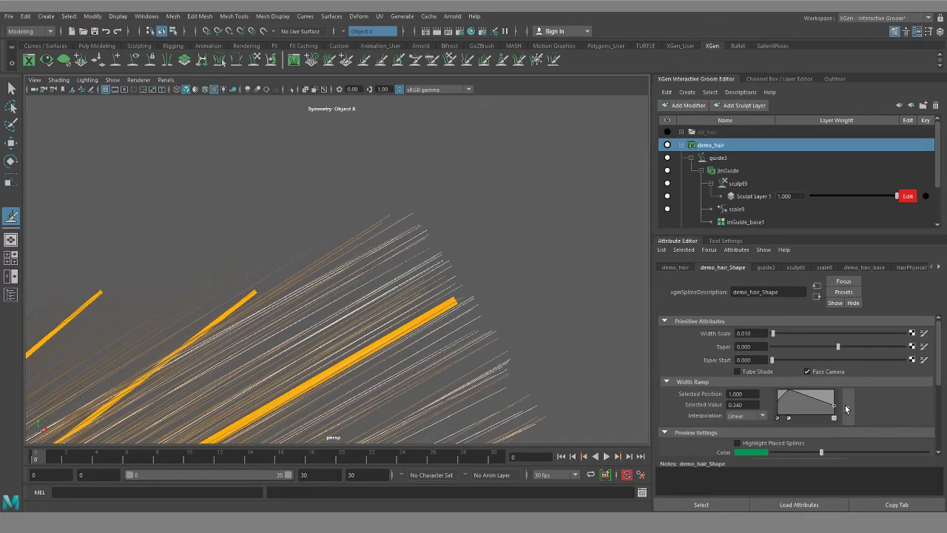
Step: Inspect the hair thickness and taper up close at the temple and across the head
alt+right_drag(415, 316, 96, 285)
alt+middle_drag(97, 285, 377, 277)
alt+middle_drag(255, 289, 294, 265)
alt+right_drag(294, 265, 328, 328)
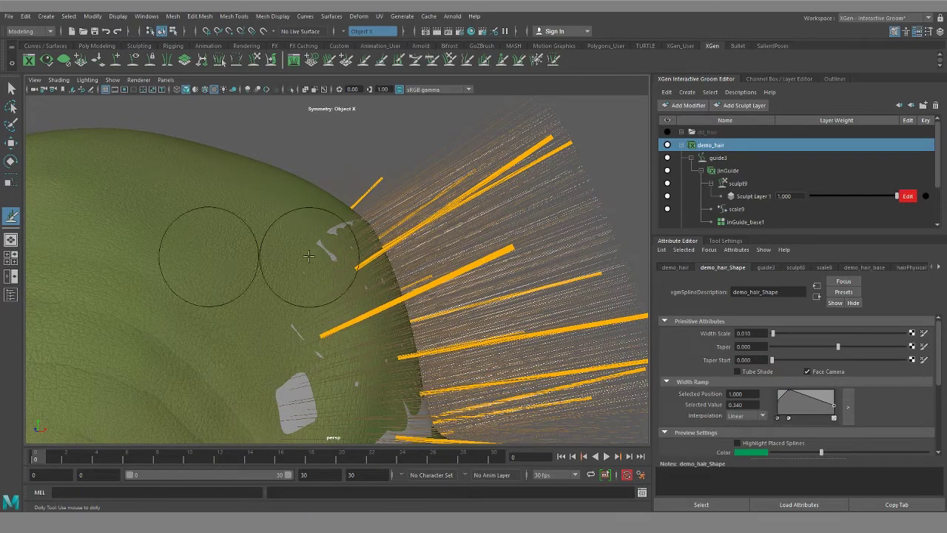
alt+middle_drag(270, 347, 324, 277)
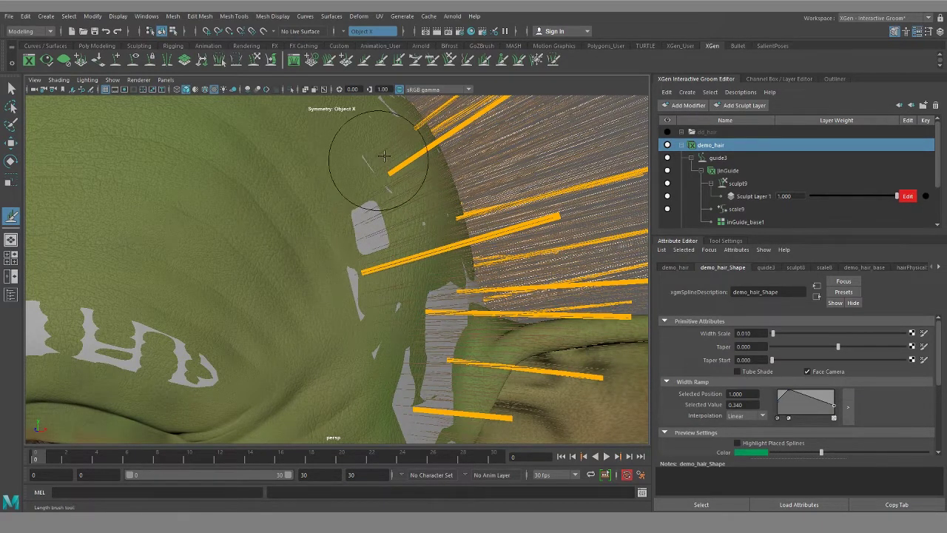
alt+right_drag(454, 304, 154, 251)
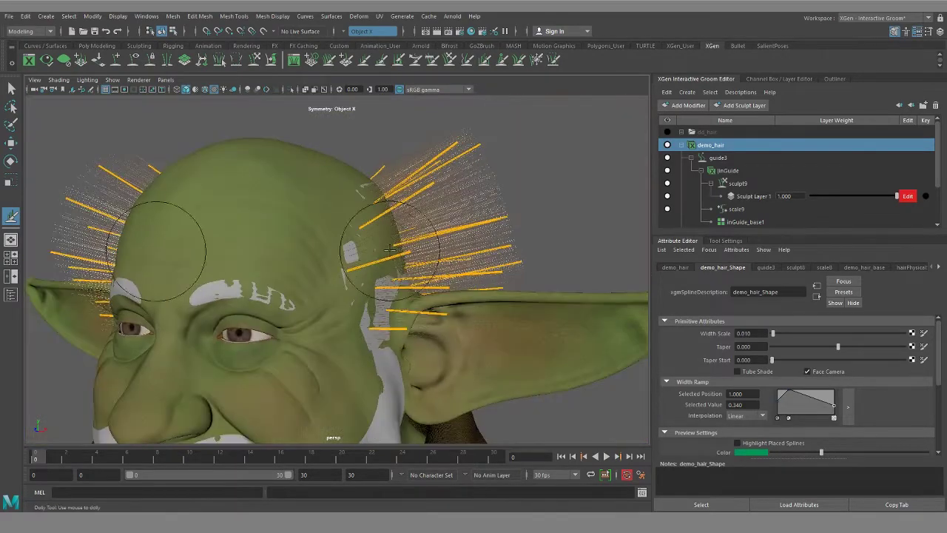
alt+drag(164, 258, 428, 266)
alt+right_drag(427, 266, 313, 275)
alt+drag(313, 275, 332, 277)
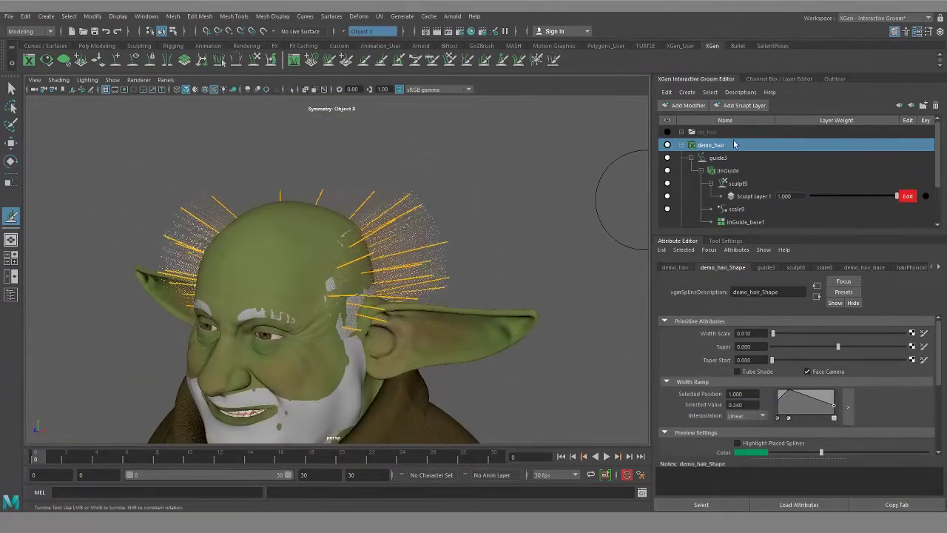
Step: Hide the demo_hair strands so that only the guides show, and activate the Comb brush
click(667, 145)
alt+drag(477, 266, 465, 296)
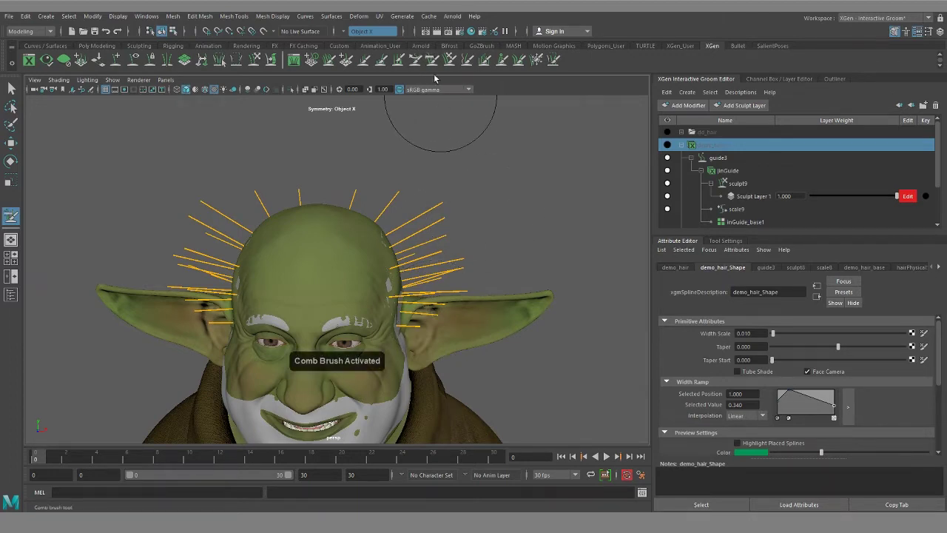
alt+middle_drag(505, 298, 497, 169)
alt+drag(496, 243, 405, 259)
alt+right_drag(386, 259, 400, 268)
alt+drag(400, 268, 609, 348)
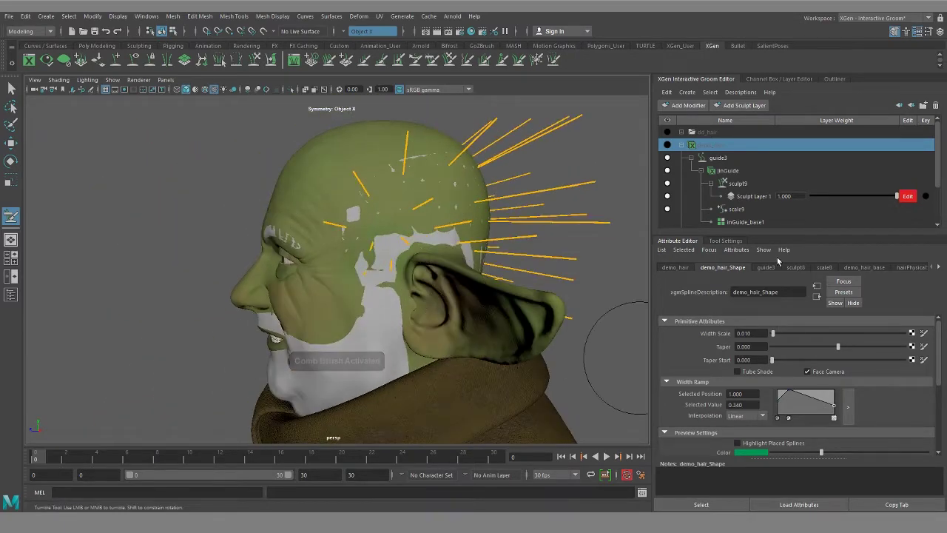
Step: Comb the temple guides downward in front of the ears with the Comb brush and Object X symmetry
click(725, 241)
click(695, 422)
click(695, 423)
alt+drag(518, 289, 444, 224)
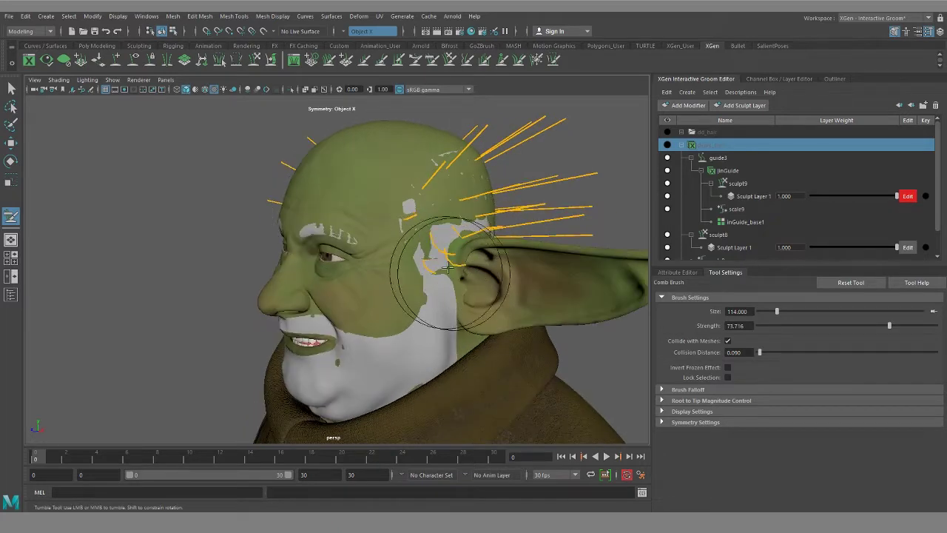
alt+drag(456, 263, 511, 262)
mouse_move(515, 225)
mouse_down()
mouse_move(481, 259)
mouse_move(490, 295)
mouse_move(497, 261)
mouse_move(527, 226)
mouse_move(527, 178)
mouse_move(501, 226)
mouse_up()
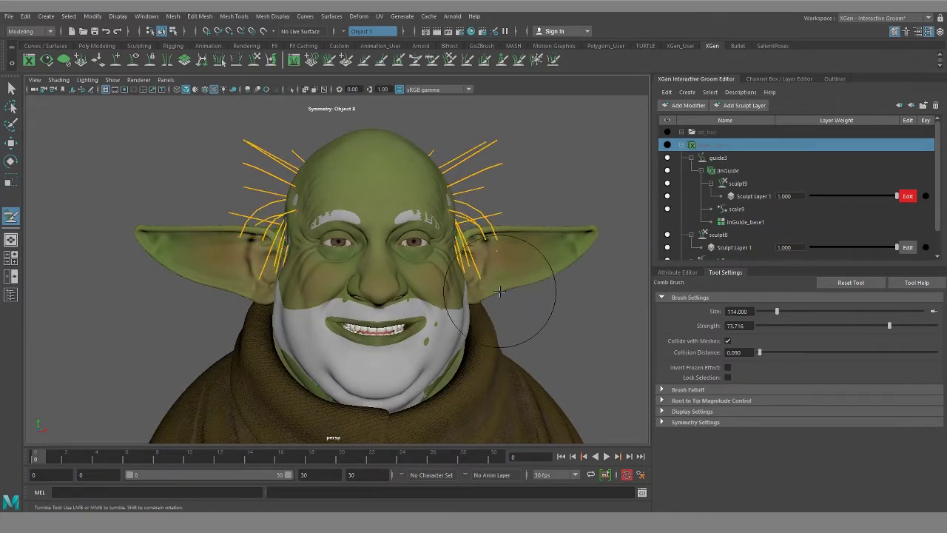
mouse_move(518, 281)
alt+mouse_down()
mouse_move(496, 274)
mouse_move(421, 287)
alt+mouse_up()
alt+drag(365, 297, 468, 273)
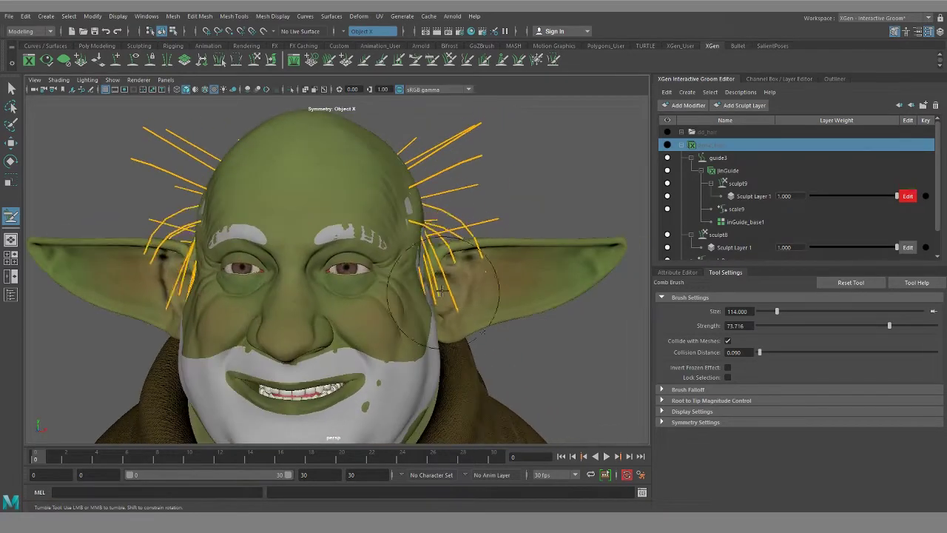
Step: Comb the guides above the ears further down along the head, keeping Collide with Meshes enabled
drag(468, 235, 438, 333)
mouse_move(483, 281)
alt+mouse_down()
mouse_move(402, 303)
mouse_move(477, 289)
alt+mouse_up()
mouse_move(617, 367)
alt+mouse_down()
mouse_move(563, 338)
mouse_move(605, 319)
alt+mouse_up()
scroll(367, 279, up, 3)
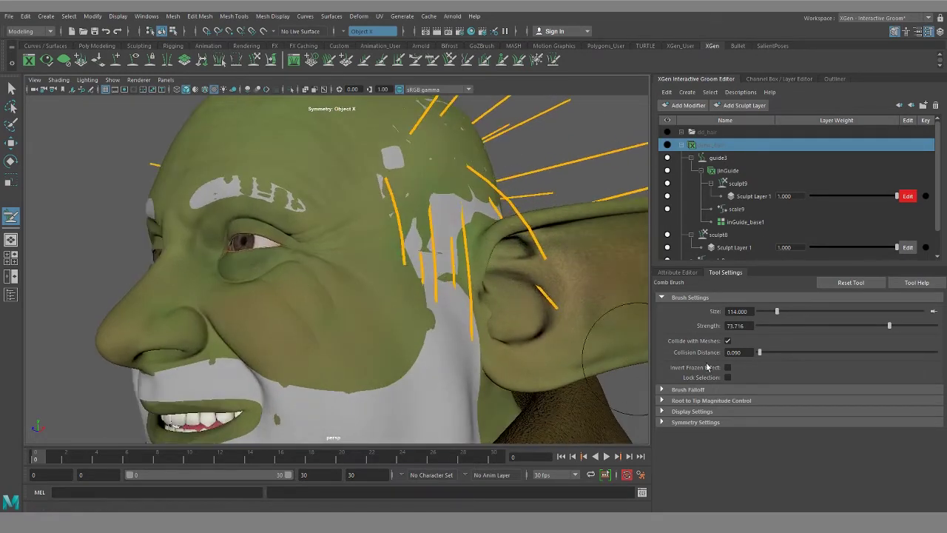
click(728, 341)
click(728, 341)
mouse_move(421, 215)
alt+mouse_down()
mouse_move(429, 237)
mouse_move(416, 222)
mouse_move(434, 201)
mouse_move(419, 195)
alt+mouse_up()
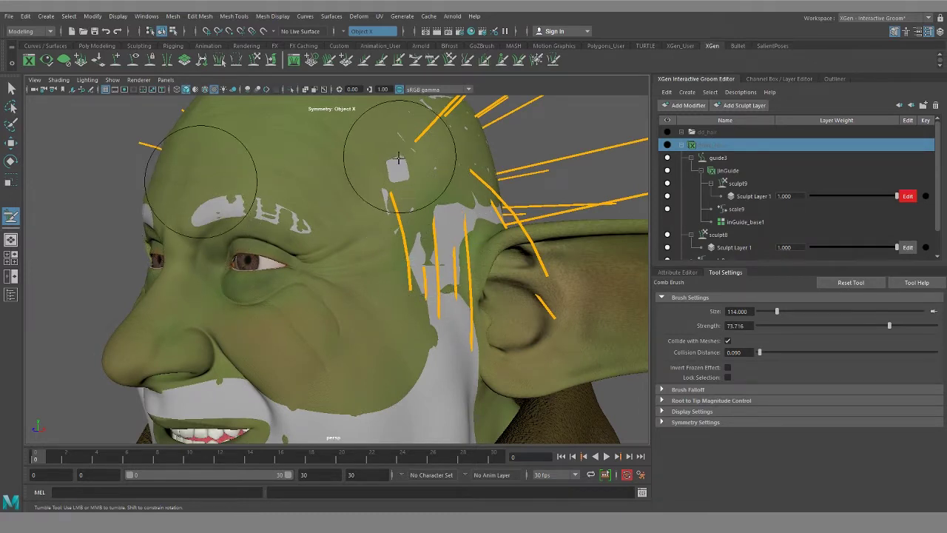
Step: Enlarge the Comb brush to size 241 and comb the guides behind the ears and on the upper back of the head downward
mouse_move(392, 306)
alt+mouse_down()
mouse_move(431, 338)
mouse_move(473, 336)
mouse_move(378, 341)
mouse_move(398, 355)
mouse_move(476, 392)
mouse_move(464, 357)
alt+mouse_up()
alt+right_drag(463, 358, 289, 345)
alt+right_drag(444, 319, 374, 317)
alt+drag(374, 317, 474, 326)
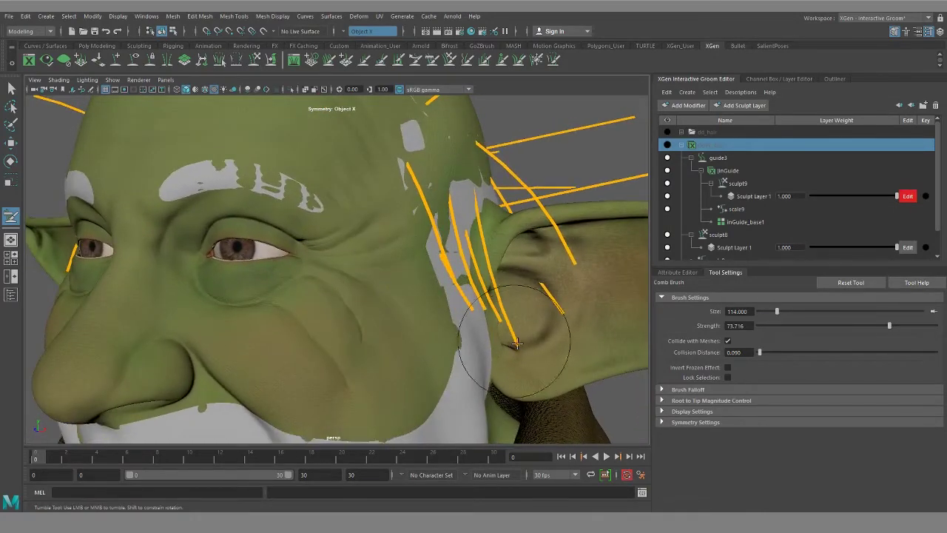
mouse_move(528, 352)
alt+mouse_down()
mouse_move(434, 380)
mouse_move(341, 368)
mouse_move(337, 359)
alt+mouse_up()
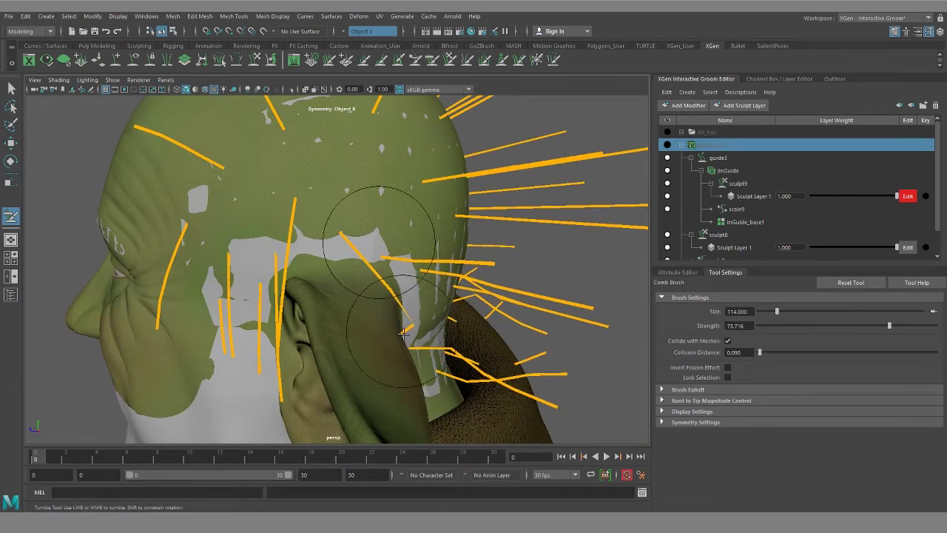
alt+middle_drag(397, 364, 405, 336)
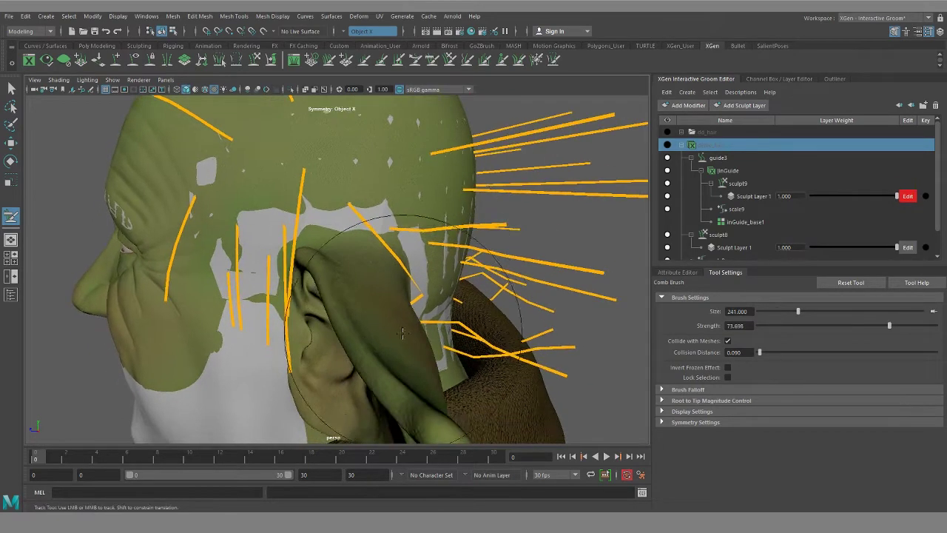
mouse_move(494, 348)
mouse_down()
mouse_move(548, 330)
mouse_move(500, 285)
mouse_move(483, 226)
mouse_up()
drag(480, 119, 518, 175)
mouse_move(566, 266)
alt+mouse_down()
mouse_move(422, 126)
mouse_move(432, 166)
mouse_move(431, 140)
mouse_move(441, 130)
mouse_move(482, 214)
mouse_move(486, 169)
mouse_move(454, 180)
mouse_move(462, 235)
alt+mouse_up()
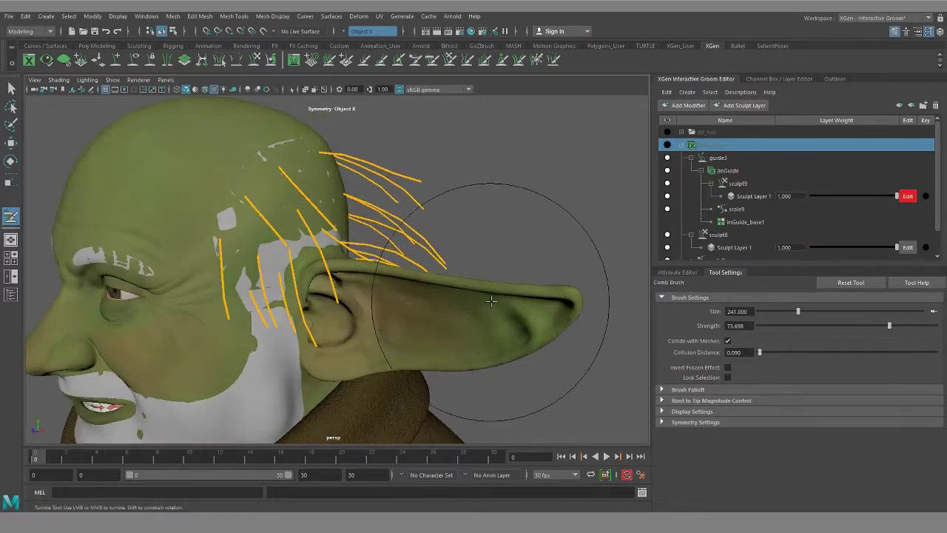
Step: Comb the guides on the lower back of the head and nape down toward the collar
alt+drag(497, 301, 295, 320)
alt+middle_drag(294, 319, 348, 263)
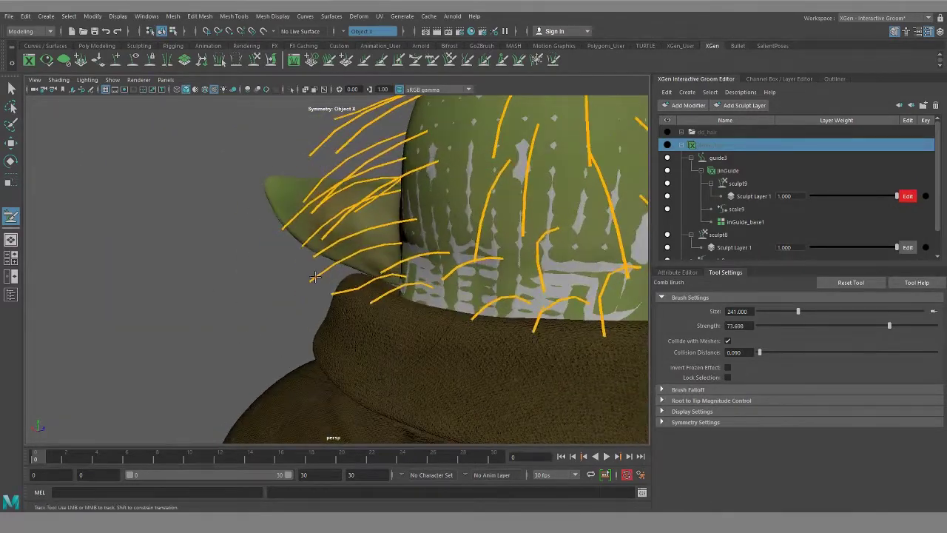
mouse_move(313, 277)
mouse_down()
mouse_move(269, 306)
mouse_move(276, 326)
mouse_up()
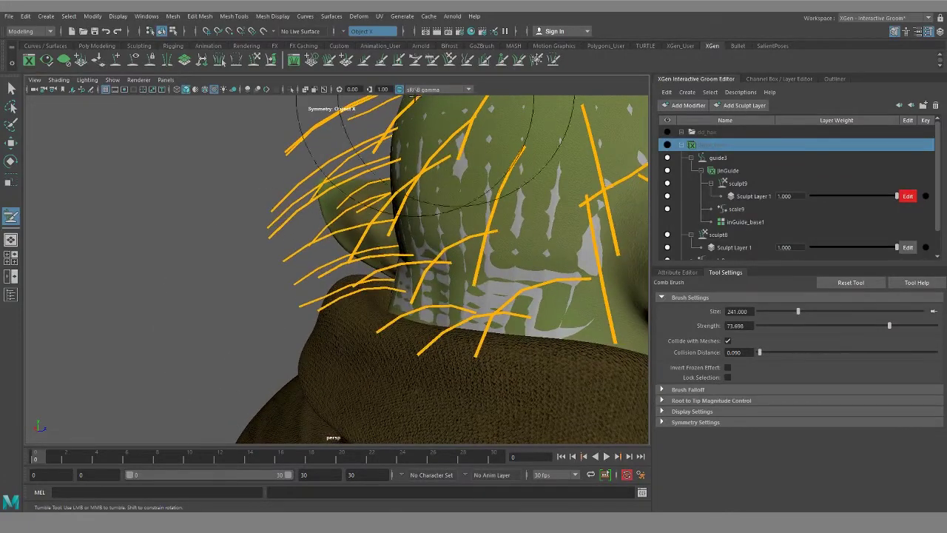
Step: Try pulling the guides on the upper back of the head outward with the Grab brush, and undo the stroke
click(450, 61)
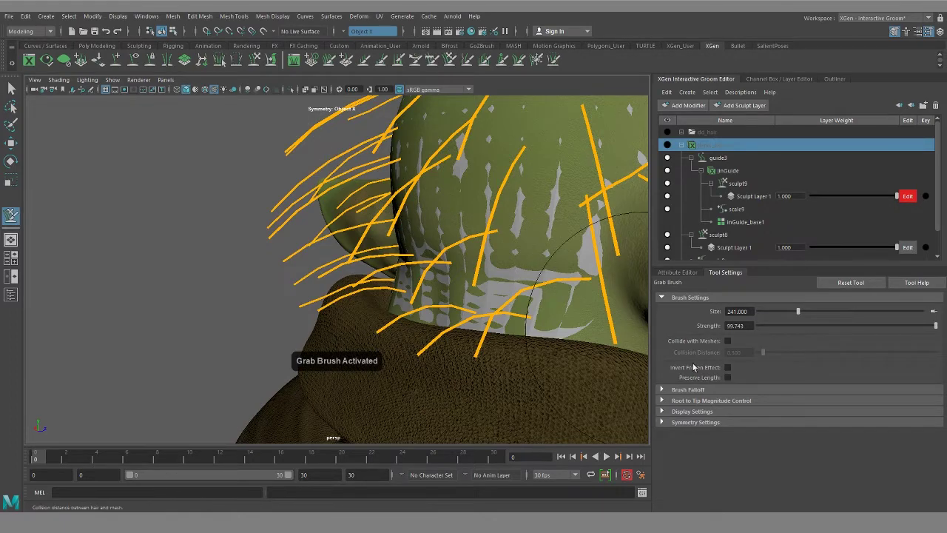
alt+drag(363, 346, 324, 196)
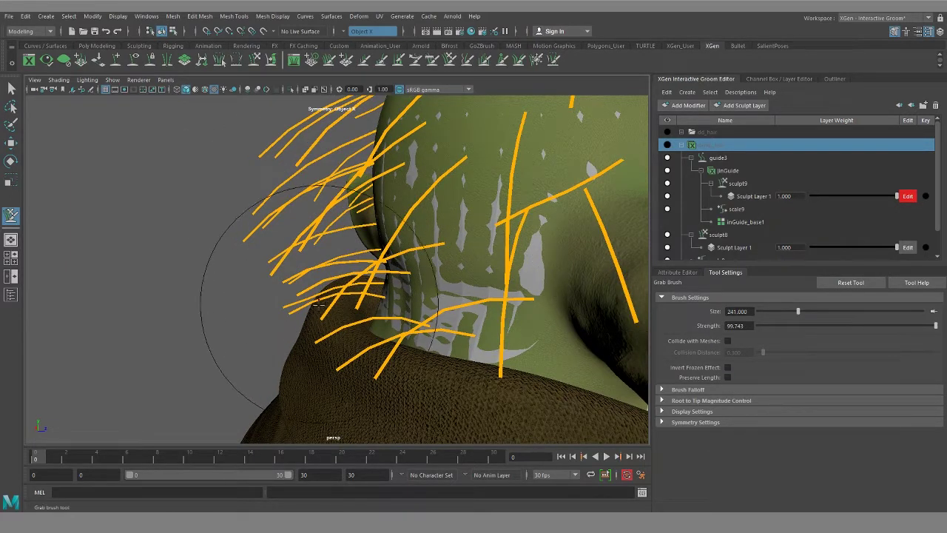
scroll(276, 296, down, 5)
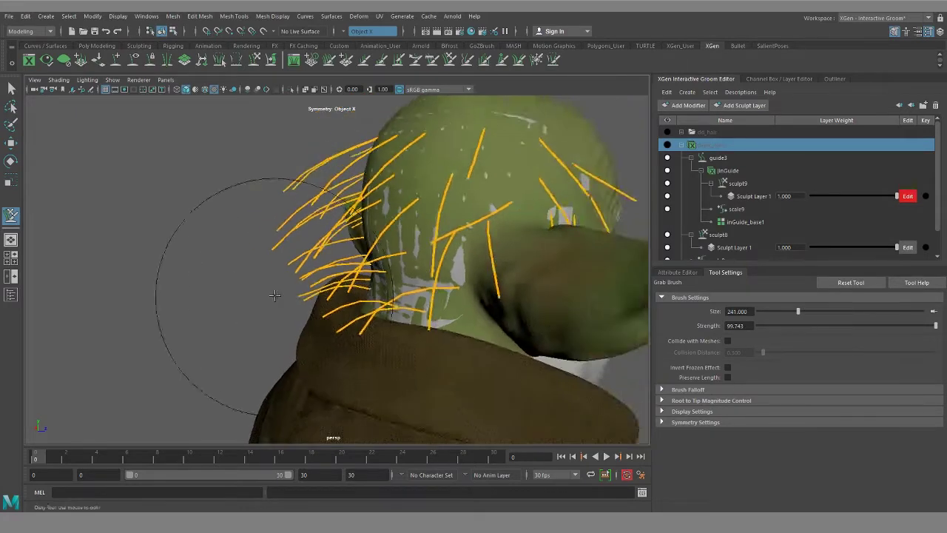
alt+drag(277, 296, 442, 307)
alt+middle_drag(441, 306, 416, 337)
alt+drag(340, 308, 437, 296)
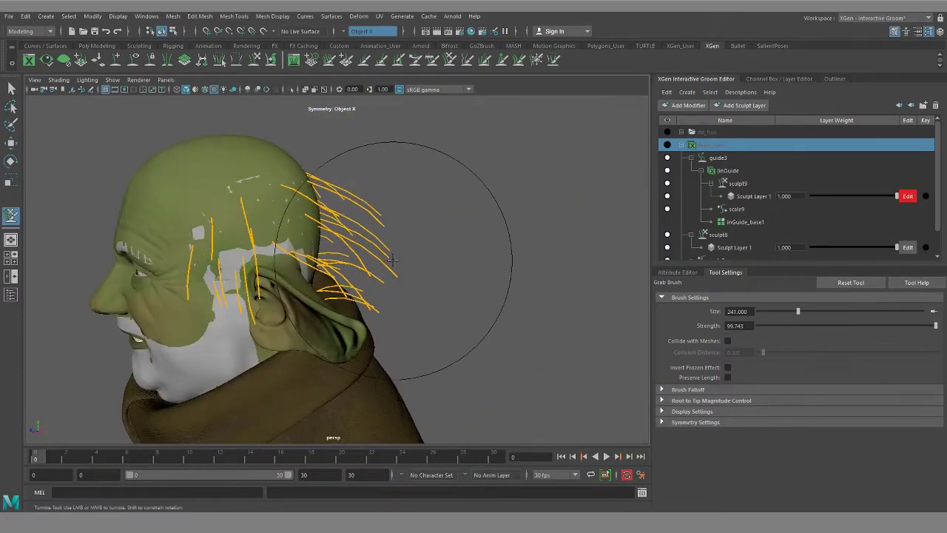
alt+drag(394, 254, 433, 244)
scroll(411, 237, up, 3)
alt+middle_drag(384, 189, 380, 225)
scroll(381, 224, up, 2)
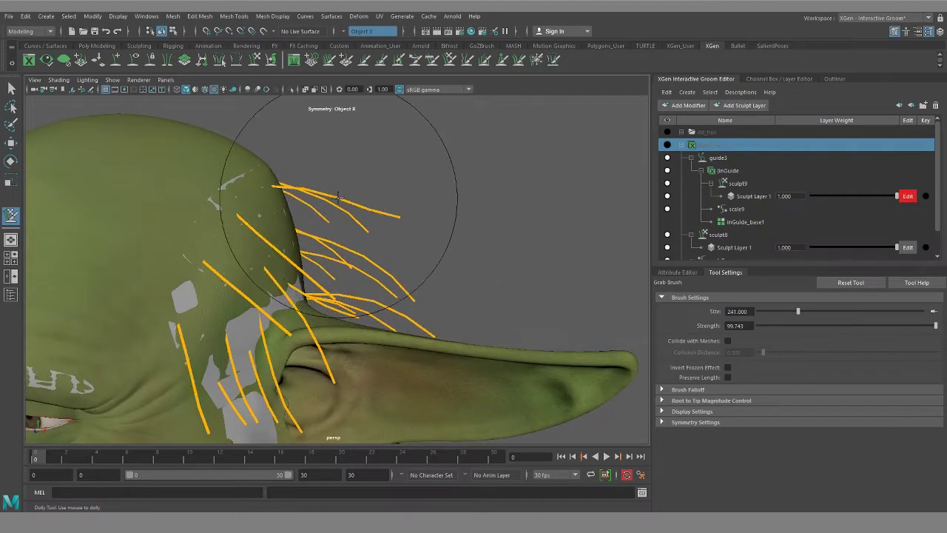
mouse_move(343, 201)
mouse_down()
mouse_move(629, 154)
mouse_move(520, 150)
mouse_move(348, 180)
mouse_move(575, 220)
mouse_move(522, 128)
mouse_move(524, 136)
mouse_up()
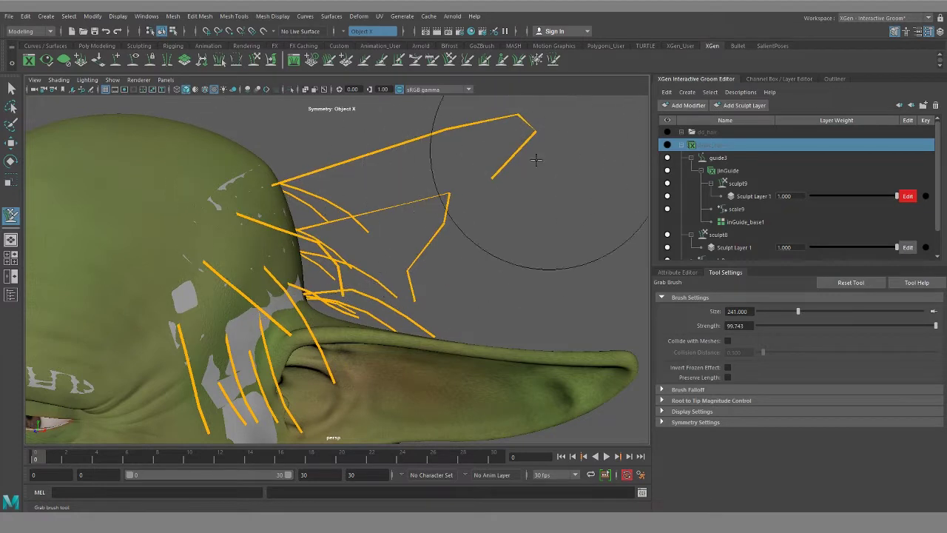
alt+middle_drag(515, 211, 488, 271)
scroll(438, 203, up, 1)
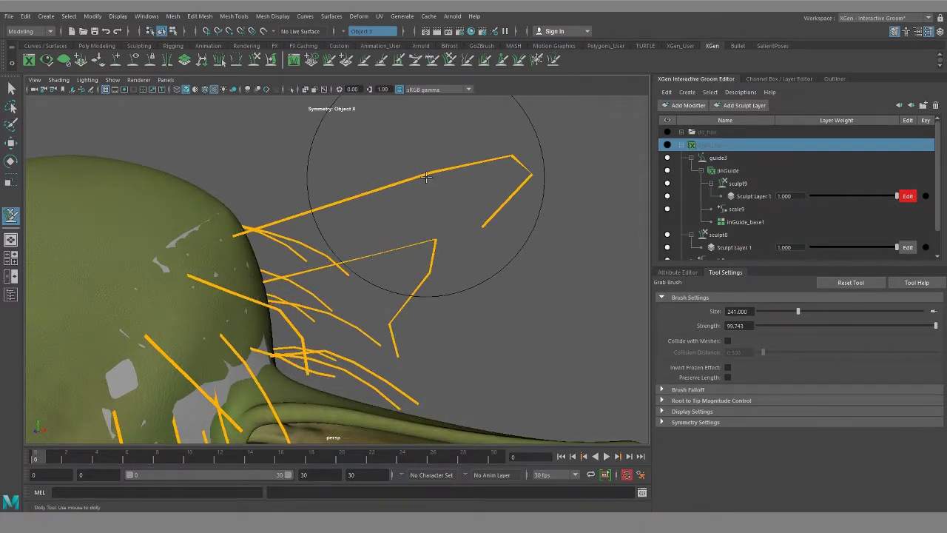
key(ctrl+z)
scroll(365, 298, down, 3)
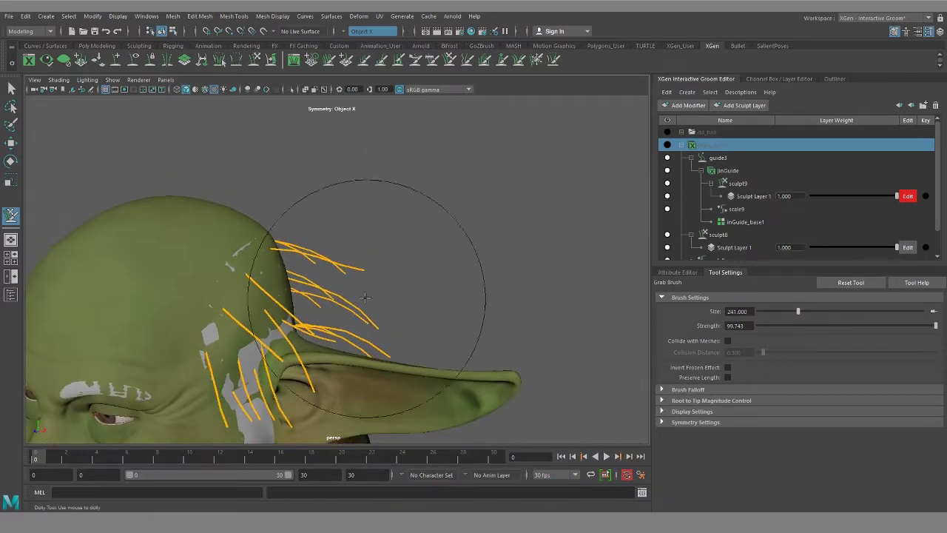
Step: Reactivate the Comb brush and comb the guides across the back of the head downward
click(432, 60)
alt+drag(446, 289, 387, 220)
scroll(416, 301, up, 2)
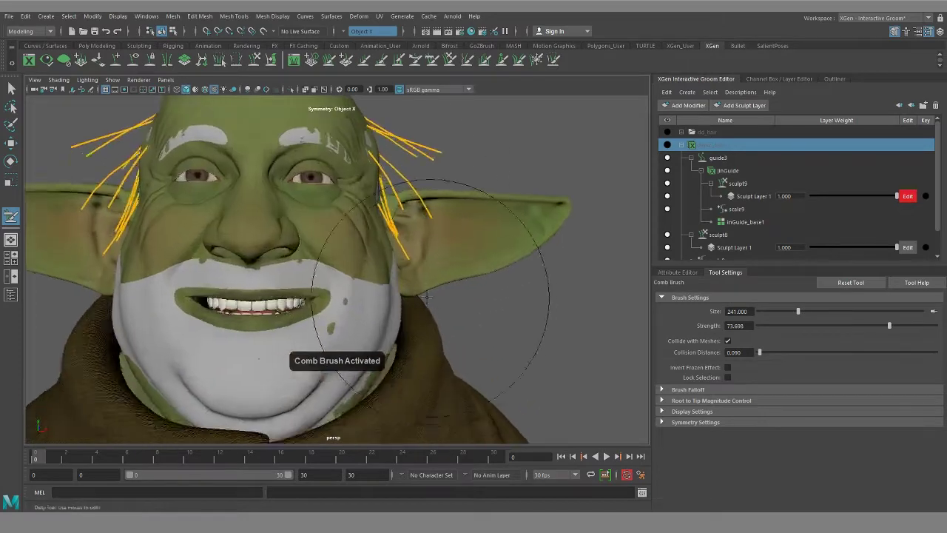
alt+drag(416, 301, 535, 244)
alt+drag(154, 173, 407, 226)
alt+drag(410, 286, 436, 255)
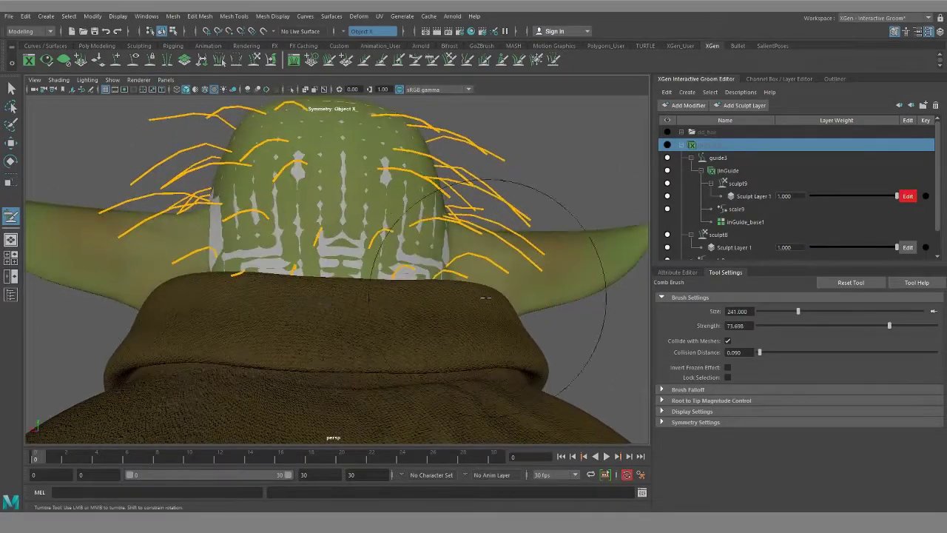
alt+drag(436, 299, 437, 345)
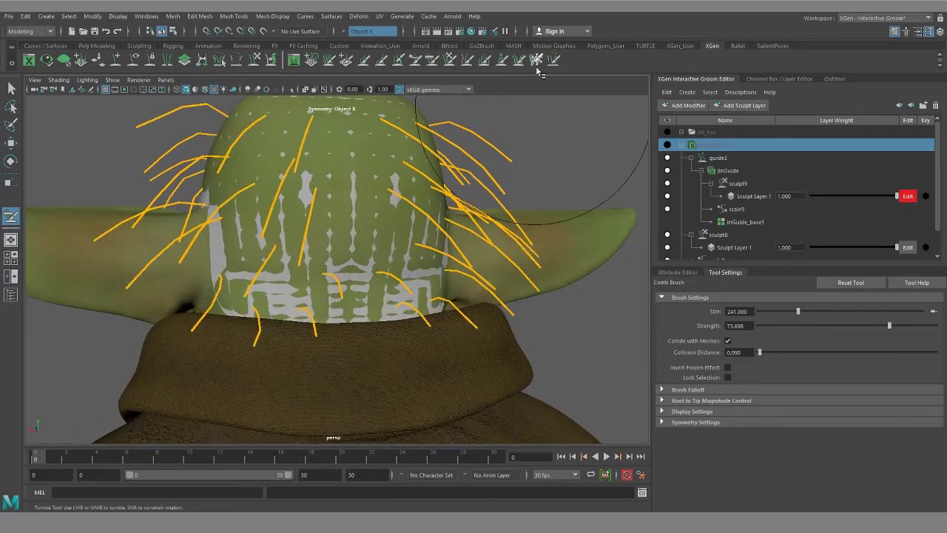
Step: Activate the Freeze brush and freeze the guides along the side and back of the head
mouse_move(333, 340)
alt+mouse_down()
mouse_move(387, 360)
mouse_move(427, 336)
mouse_move(392, 351)
mouse_move(296, 330)
mouse_move(427, 328)
alt+mouse_up()
mouse_move(281, 325)
alt+right_down()
mouse_move(299, 347)
mouse_move(298, 336)
alt+right_up()
alt+drag(298, 336, 283, 338)
alt+right_drag(284, 338, 303, 342)
alt+drag(304, 342, 333, 330)
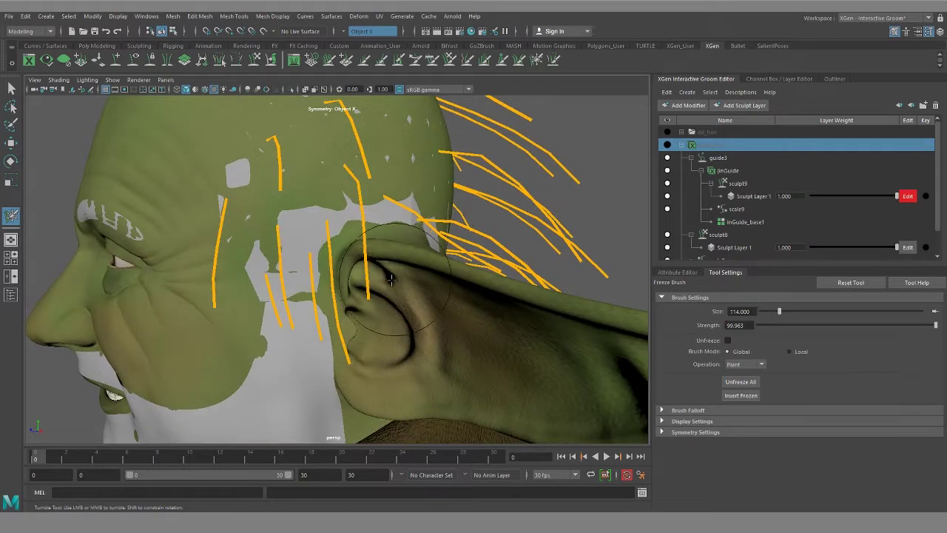
alt+drag(386, 285, 405, 228)
alt+drag(419, 300, 434, 157)
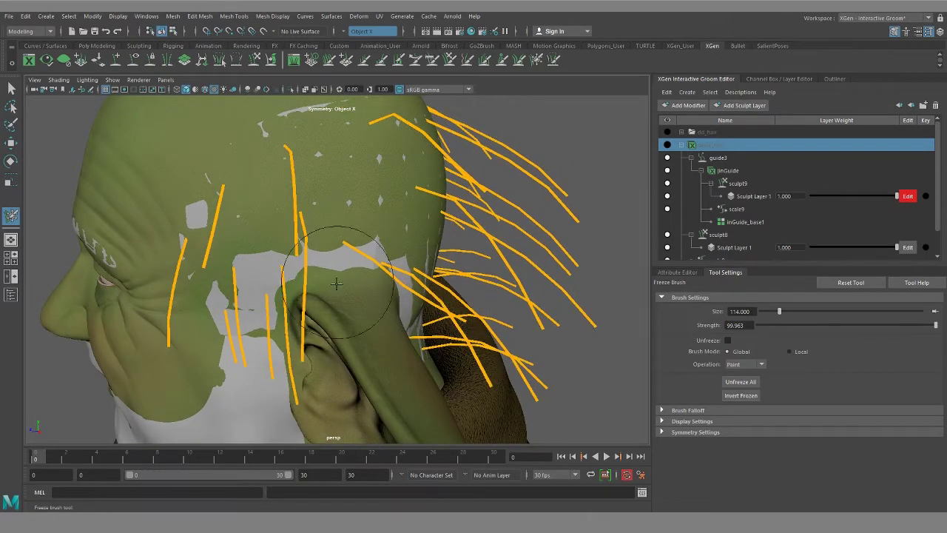
alt+drag(350, 288, 333, 128)
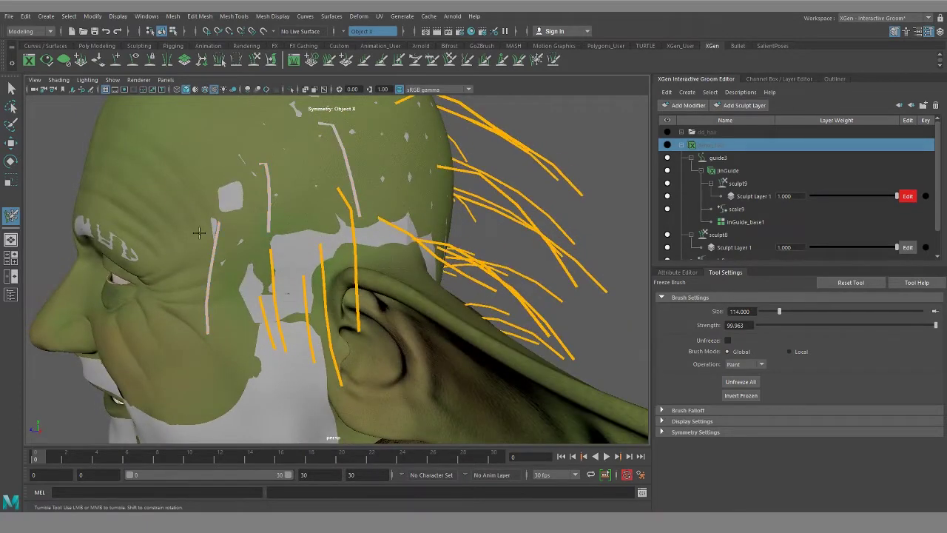
alt+drag(283, 309, 479, 390)
alt+drag(395, 179, 346, 270)
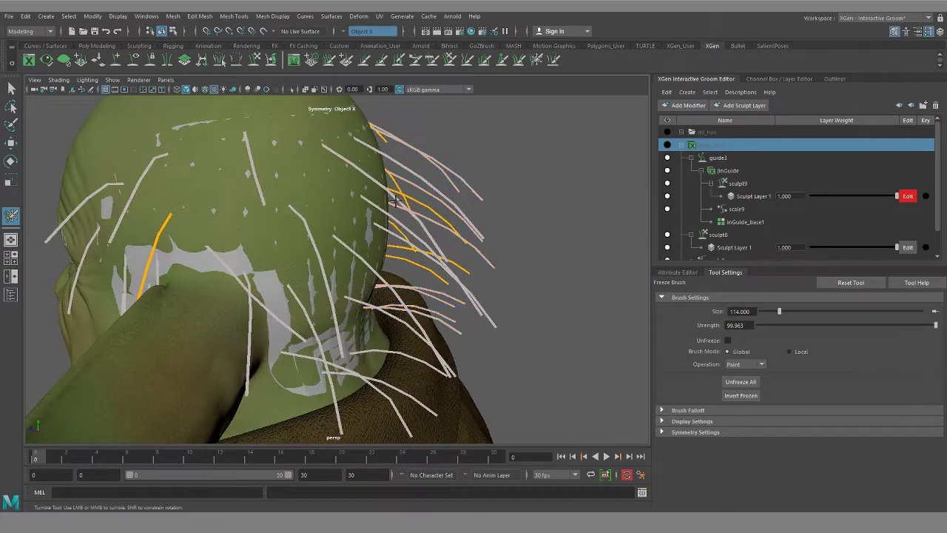
Step: Set the Freeze brush symmetry to Object X and freeze the remaining guides on both sides of the head
alt+drag(397, 167, 622, 400)
click(746, 446)
click(740, 465)
alt+drag(414, 296, 354, 331)
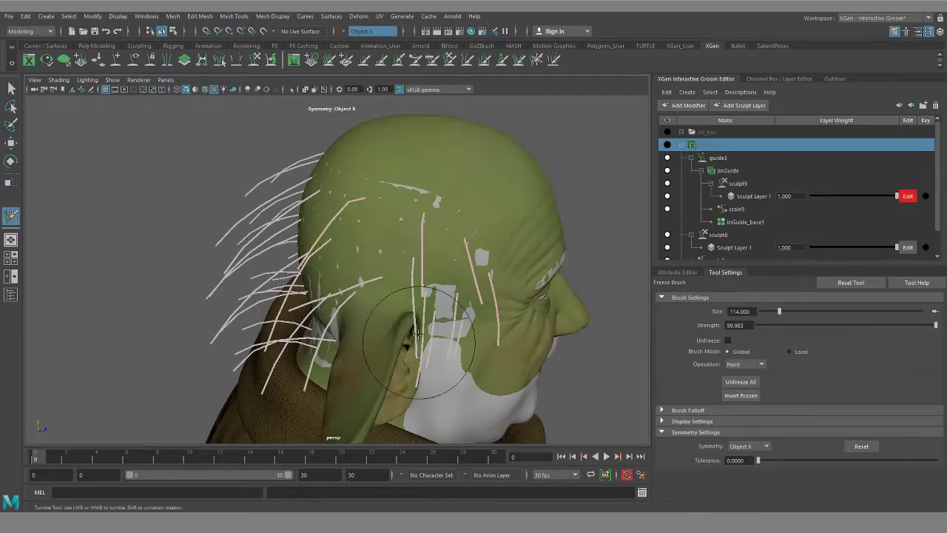
alt+drag(426, 325, 296, 321)
alt+right_drag(162, 254, 360, 317)
alt+drag(360, 318, 314, 282)
alt+middle_drag(314, 282, 377, 320)
alt+right_drag(333, 311, 385, 304)
alt+middle_drag(353, 295, 345, 226)
alt+right_drag(345, 225, 393, 237)
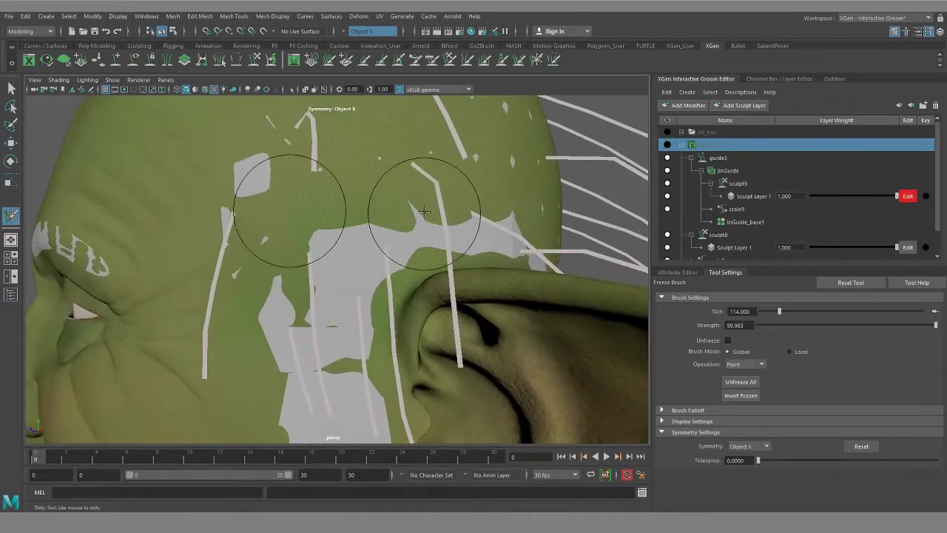
Step: Reduce the Freeze brush to size 9 and unfreeze only the guide rooted above the ear
key(m)
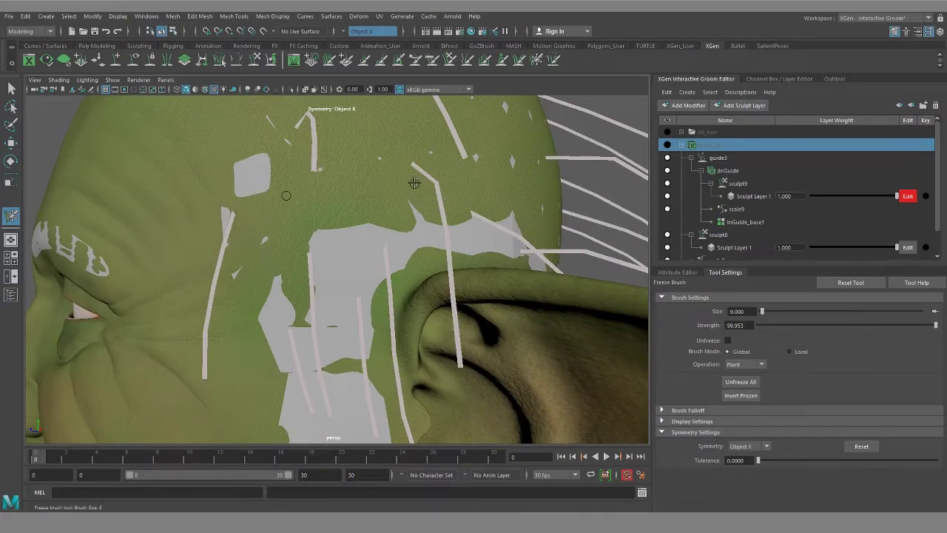
alt+drag(444, 222, 319, 251)
alt+right_drag(394, 236, 301, 298)
mouse_move(300, 299)
alt+mouse_down()
mouse_move(315, 287)
mouse_move(347, 359)
alt+mouse_up()
Step: Comb the unfrozen guide above the ear backward over the ear with the Comb brush at size 134
click(431, 65)
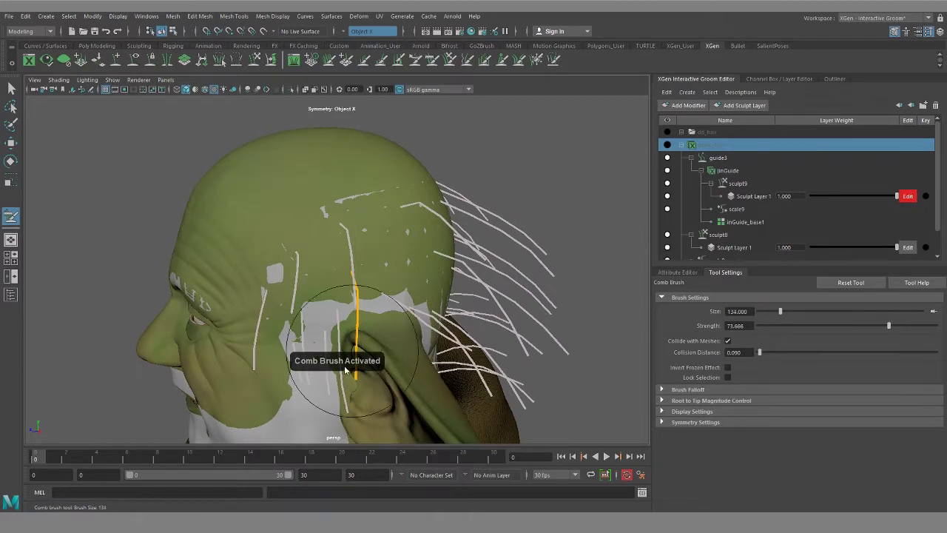
alt+middle_drag(333, 313, 333, 256)
alt+right_drag(334, 255, 374, 299)
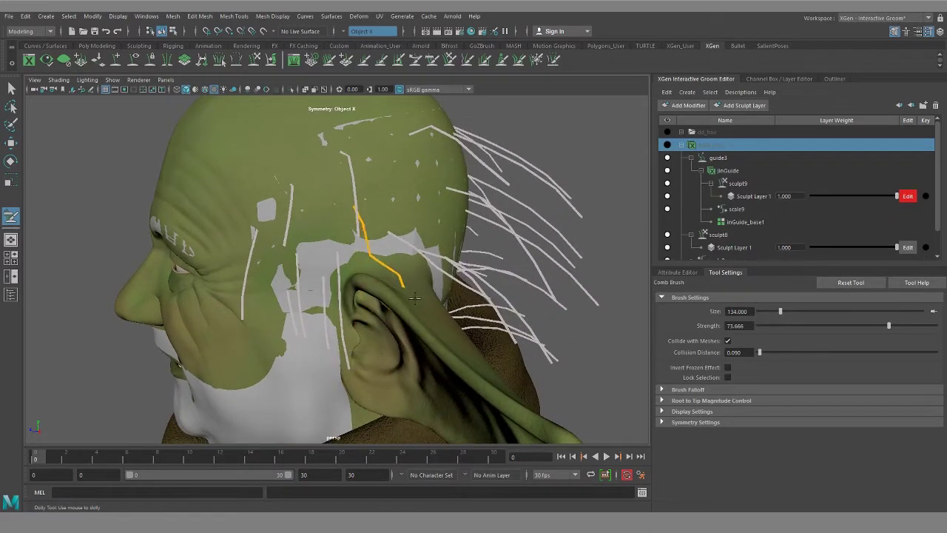
drag(398, 301, 448, 293)
drag(354, 177, 400, 237)
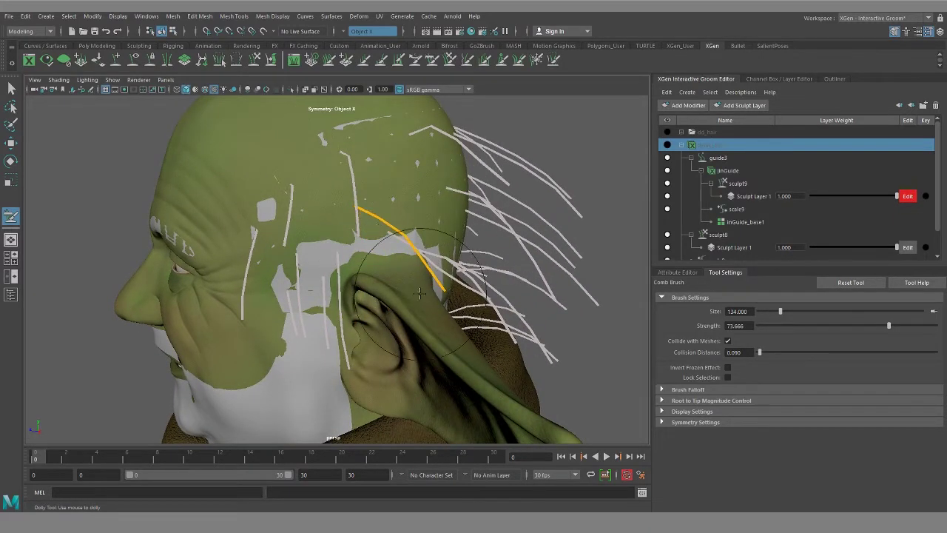
alt+drag(419, 294, 315, 287)
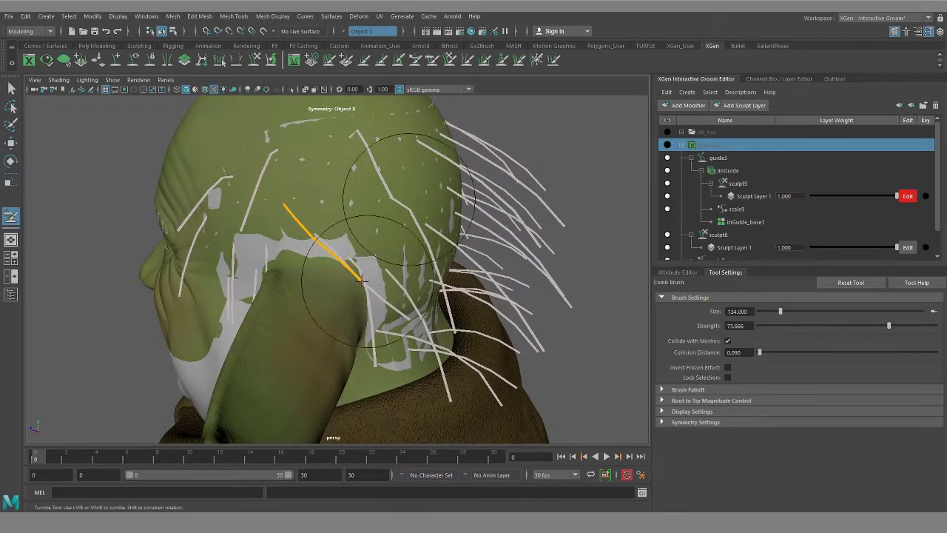
mouse_move(311, 233)
mouse_down()
mouse_move(370, 163)
mouse_move(382, 167)
mouse_up()
alt+drag(342, 271, 369, 311)
alt+right_drag(370, 311, 397, 313)
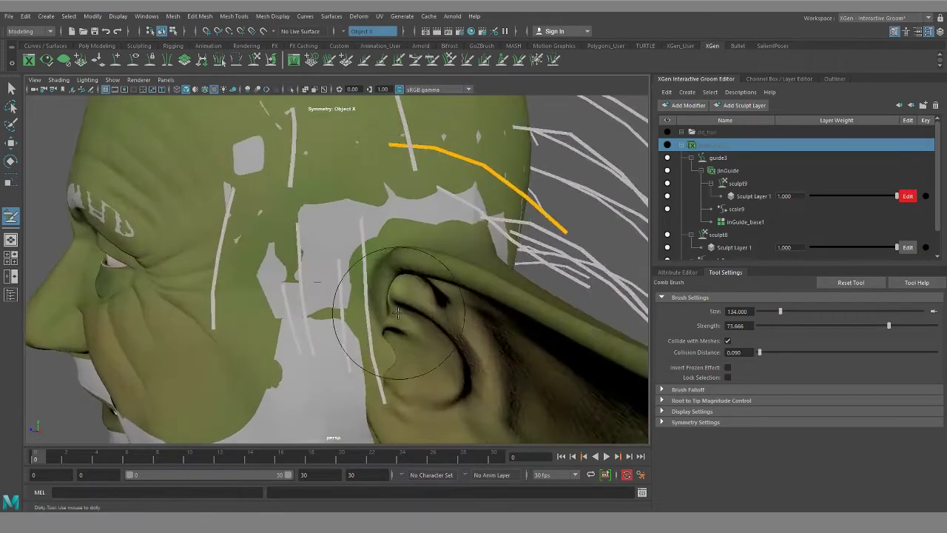
Step: Freeze the combed guide again and unfreeze the guide directly in front of the ear with the Freeze brush
click(450, 60)
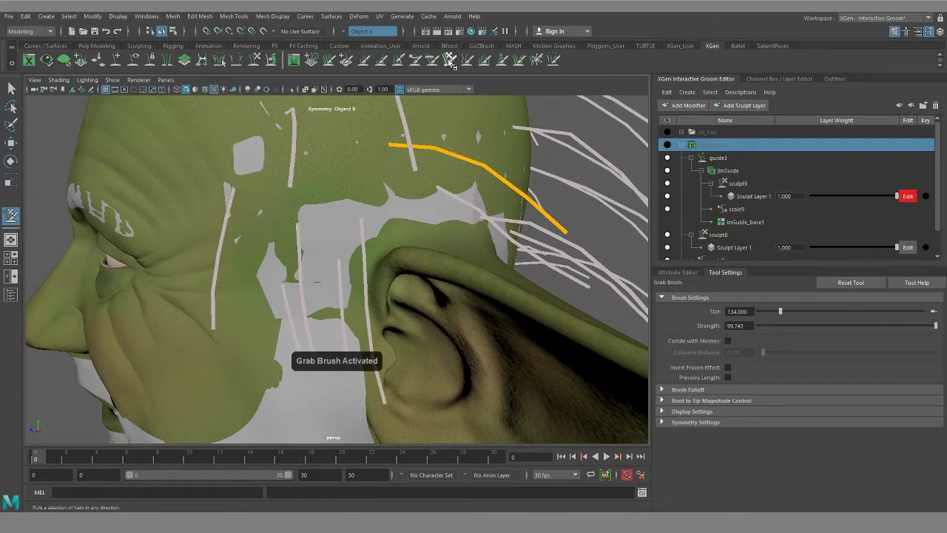
click(536, 60)
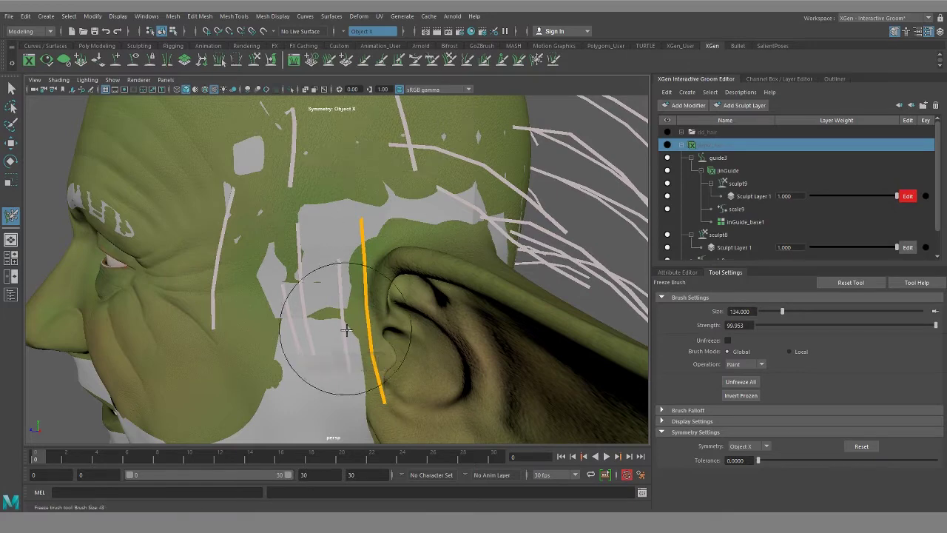
key(y)
Step: Comb the unfrozen guide in front of the ear back over the top of the ear, enlarging the brush to 291
drag(358, 333, 468, 254)
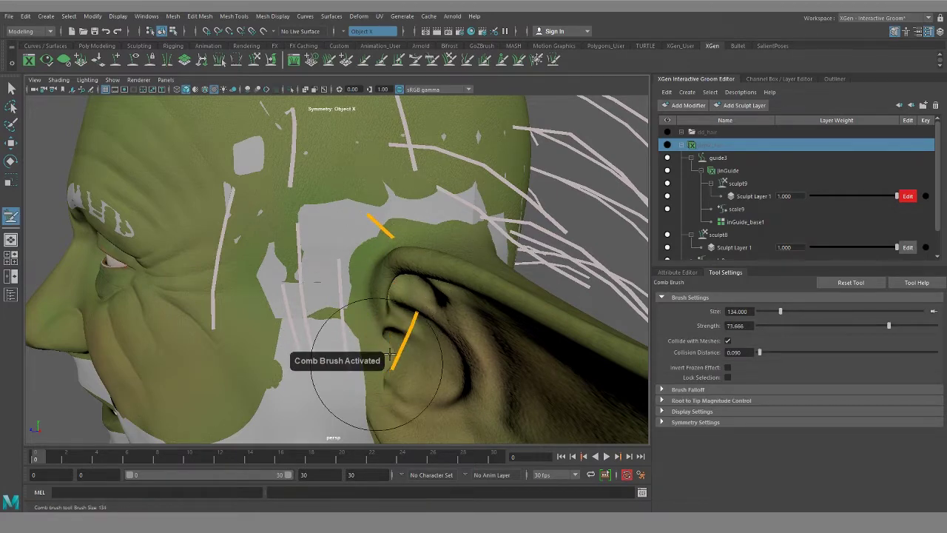
mouse_move(358, 369)
mouse_down()
mouse_move(399, 286)
mouse_move(516, 260)
mouse_move(413, 284)
mouse_move(444, 290)
mouse_up()
alt+middle_drag(444, 290, 478, 285)
drag(351, 245, 328, 234)
mouse_move(402, 332)
alt+mouse_down()
mouse_move(455, 334)
mouse_move(481, 281)
mouse_move(422, 351)
alt+mouse_up()
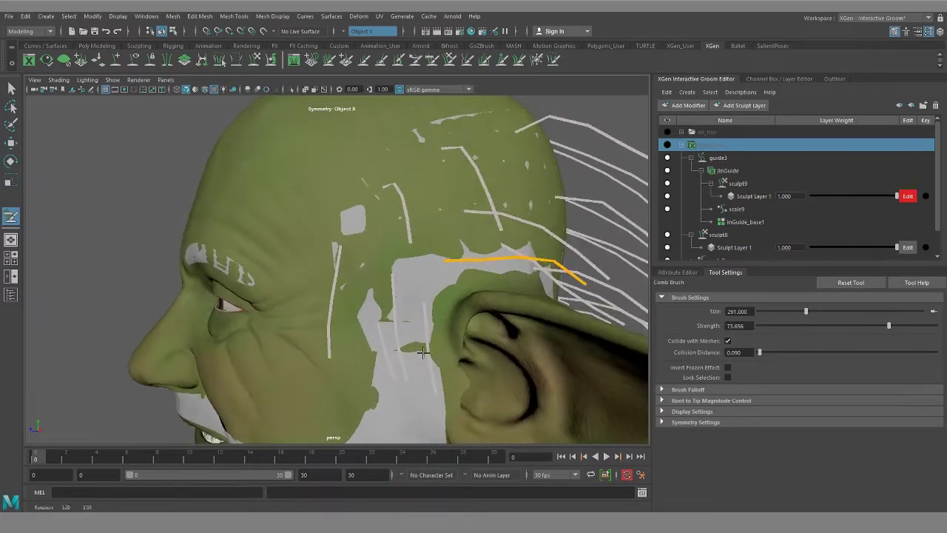
Step: Freeze the combed guide, unfreeze the frontmost temple guide, and activate the Grab brush
click(434, 60)
click(550, 63)
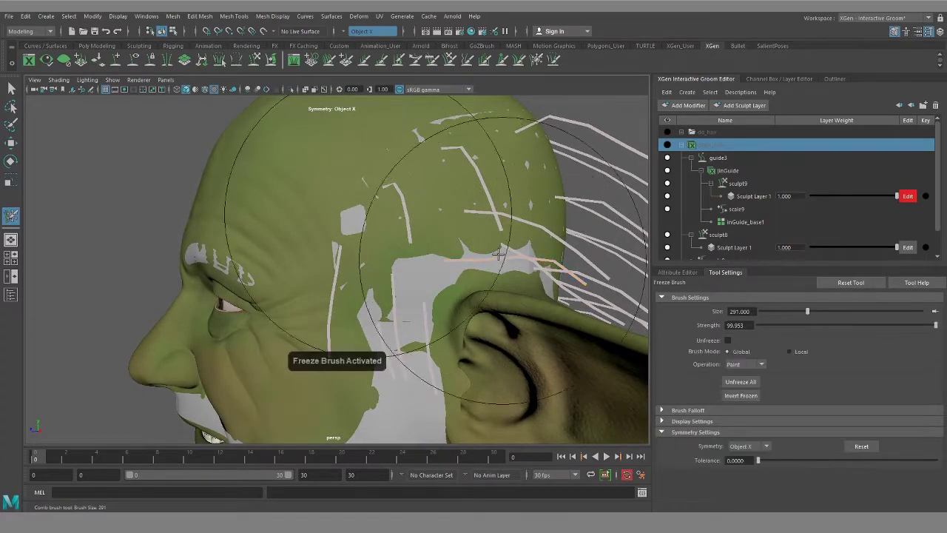
click(451, 60)
alt+middle_drag(393, 297, 380, 194)
alt+drag(380, 292, 351, 341)
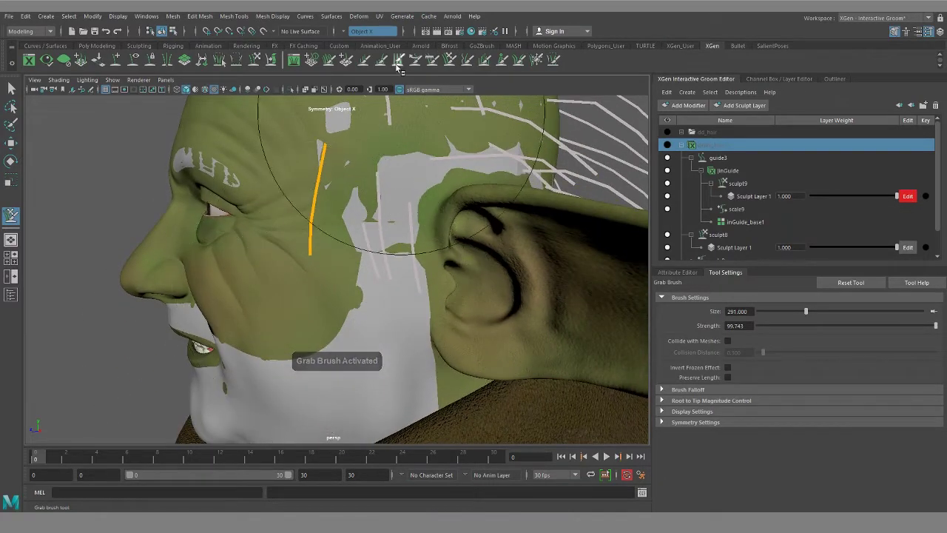
Step: Comb the unfrozen temple guide backward and down toward the ear with the Comb brush, and display the demo_hair strands
click(432, 61)
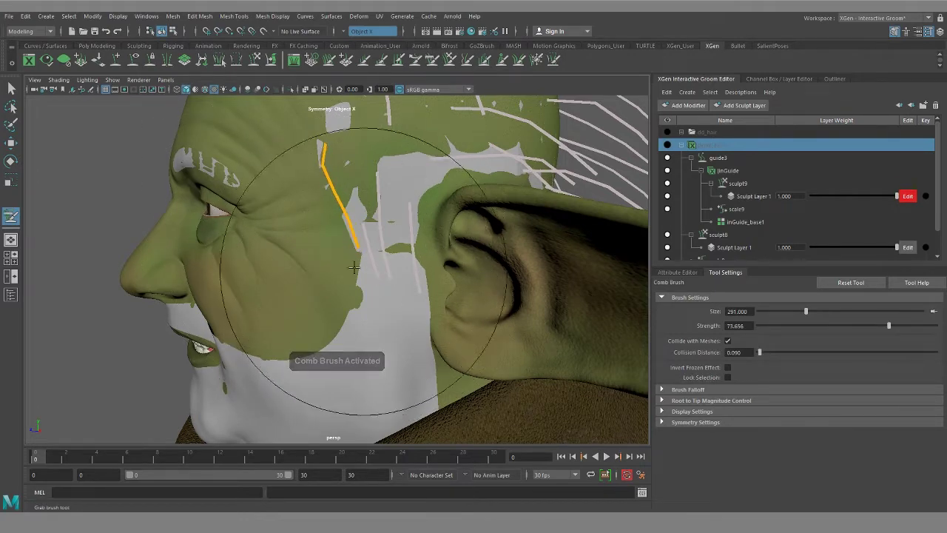
alt+drag(347, 265, 442, 191)
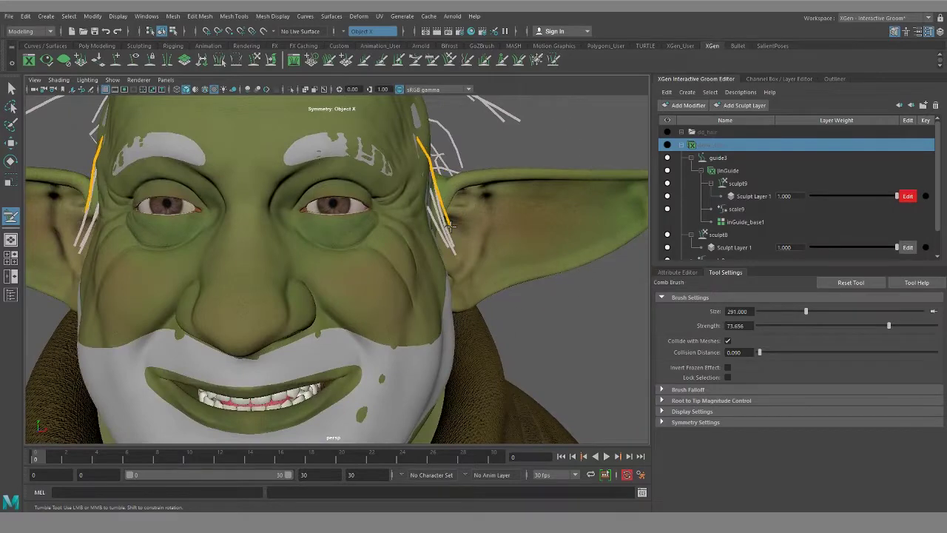
alt+drag(457, 266, 499, 257)
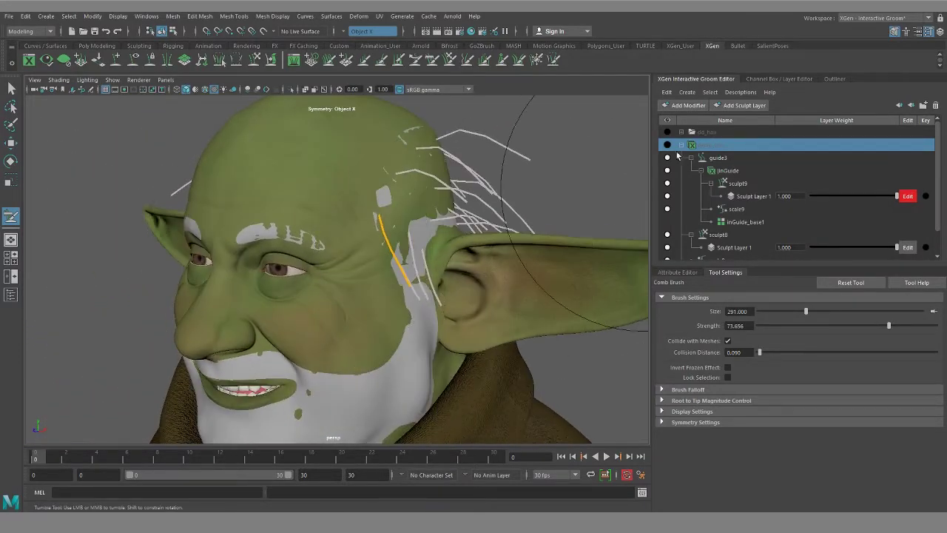
mouse_move(451, 284)
alt+mouse_down()
mouse_move(240, 289)
mouse_move(492, 287)
mouse_move(436, 275)
alt+mouse_up()
alt+right_drag(437, 275, 474, 276)
alt+drag(415, 288, 413, 266)
scroll(413, 266, up, 5)
click(13, 89)
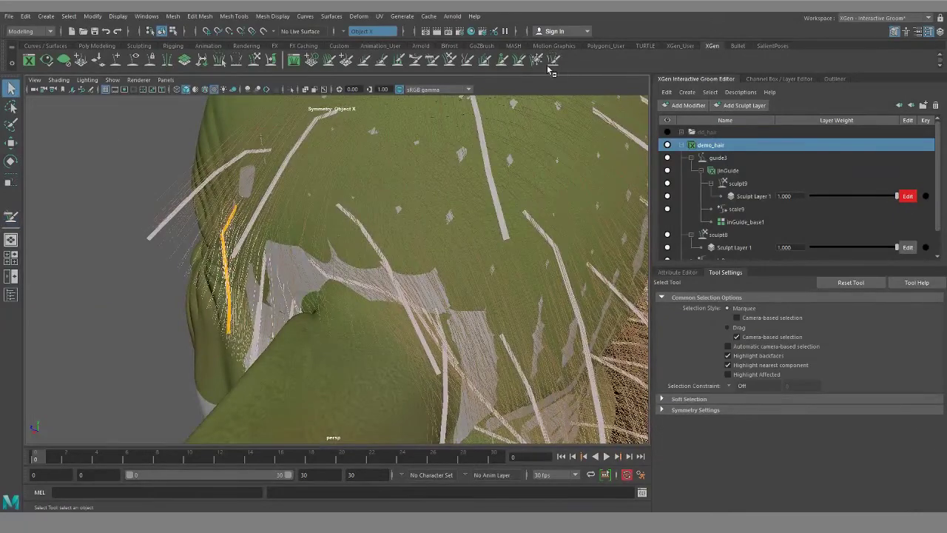
Step: Freeze the temple guide and unfreeze the guide directly above the ear with the Freeze brush at size 102
mouse_move(304, 285)
alt+mouse_down()
mouse_move(347, 275)
mouse_move(311, 285)
alt+mouse_up()
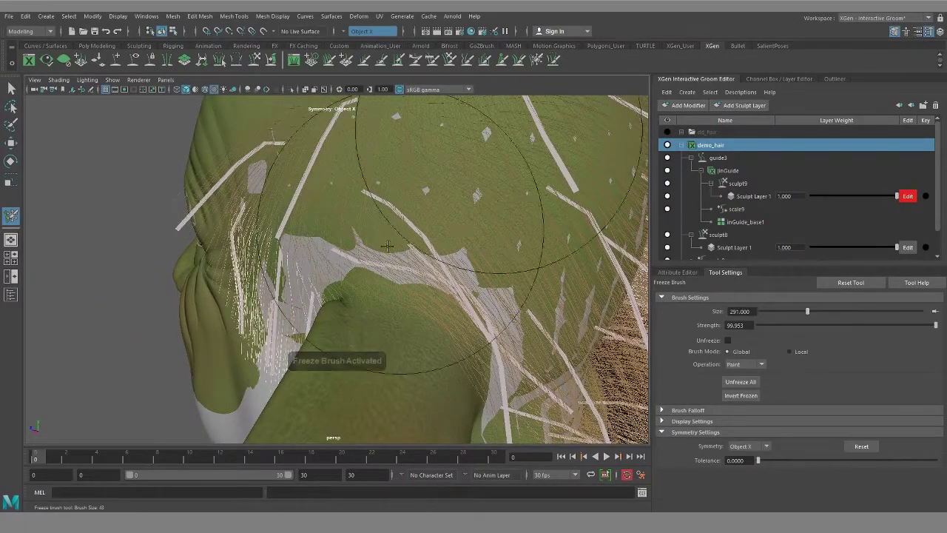
key(b)
mouse_move(467, 248)
mouse_down()
mouse_move(433, 272)
mouse_move(340, 281)
mouse_up()
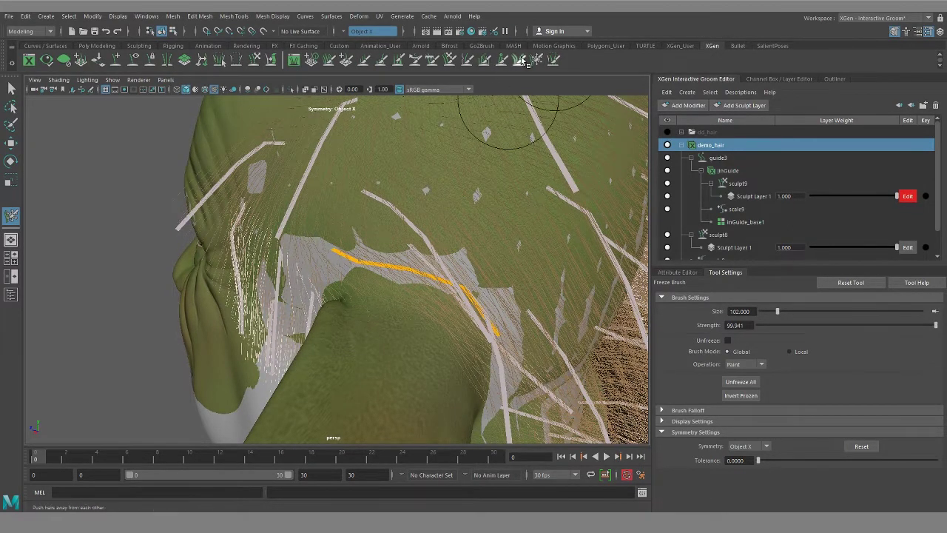
Step: Comb the unfrozen guide above the ear upward into an arch over the ear with the Comb brush at size 184
click(429, 61)
mouse_move(466, 192)
alt+right_down()
mouse_move(440, 307)
mouse_move(396, 329)
alt+right_up()
mouse_move(396, 330)
alt+mouse_down()
mouse_move(365, 344)
mouse_move(345, 311)
mouse_move(288, 334)
mouse_move(449, 309)
alt+mouse_up()
alt+right_drag(448, 309, 503, 296)
alt+middle_drag(437, 296, 399, 366)
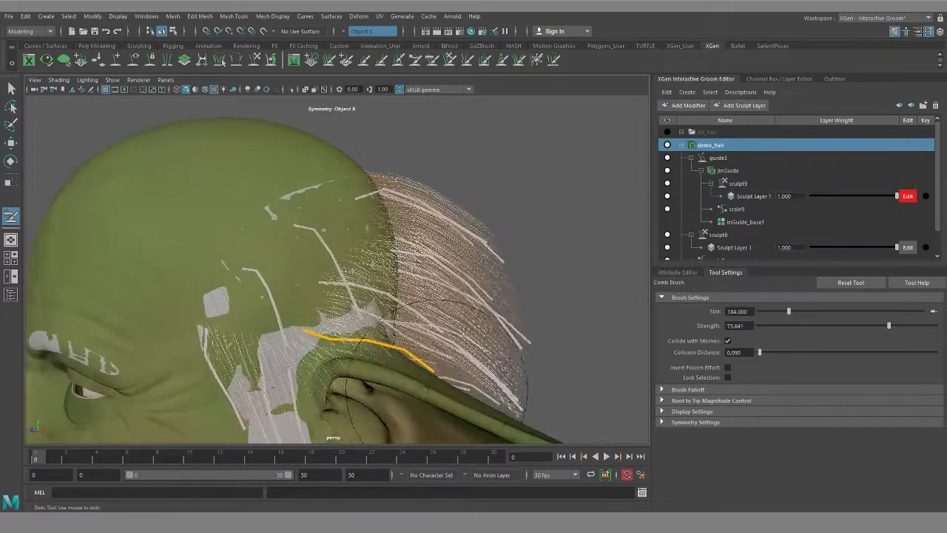
alt+drag(407, 362, 397, 343)
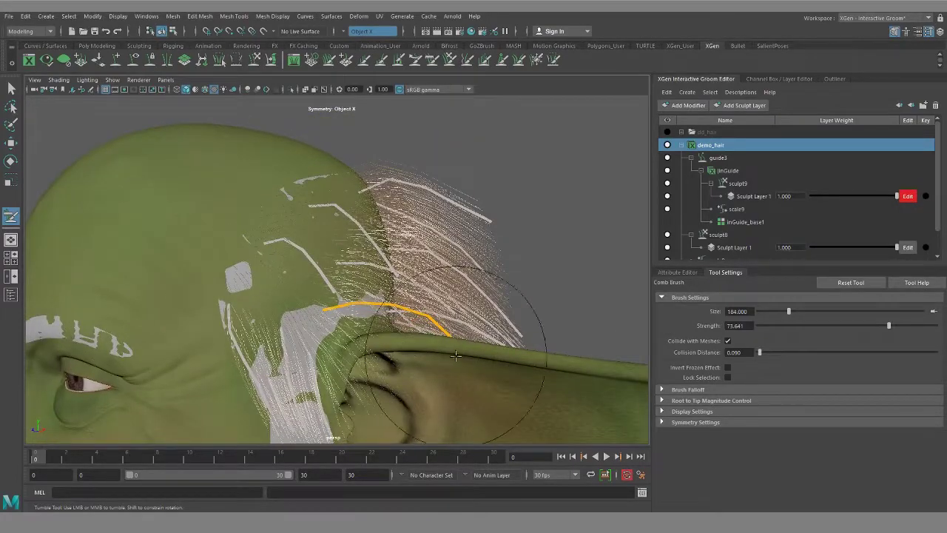
alt+drag(455, 359, 407, 368)
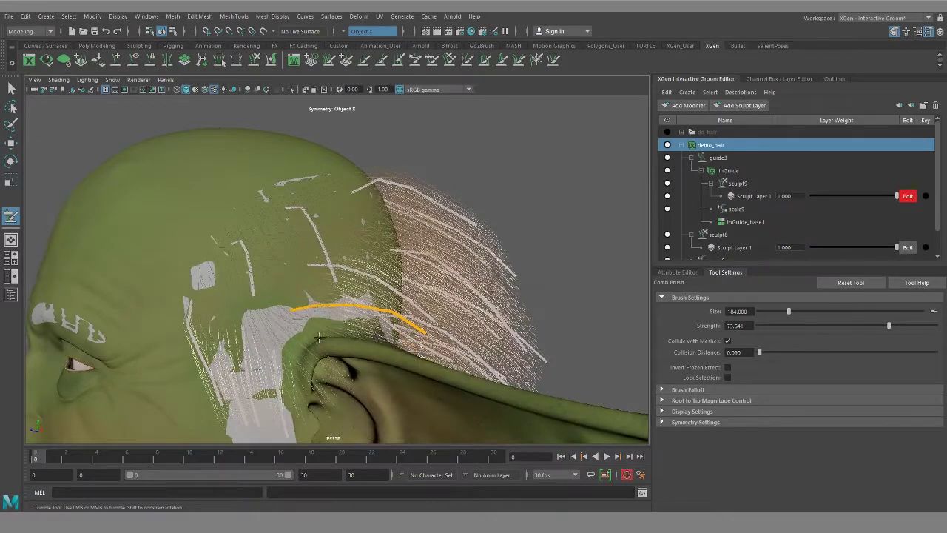
alt+drag(319, 331, 392, 335)
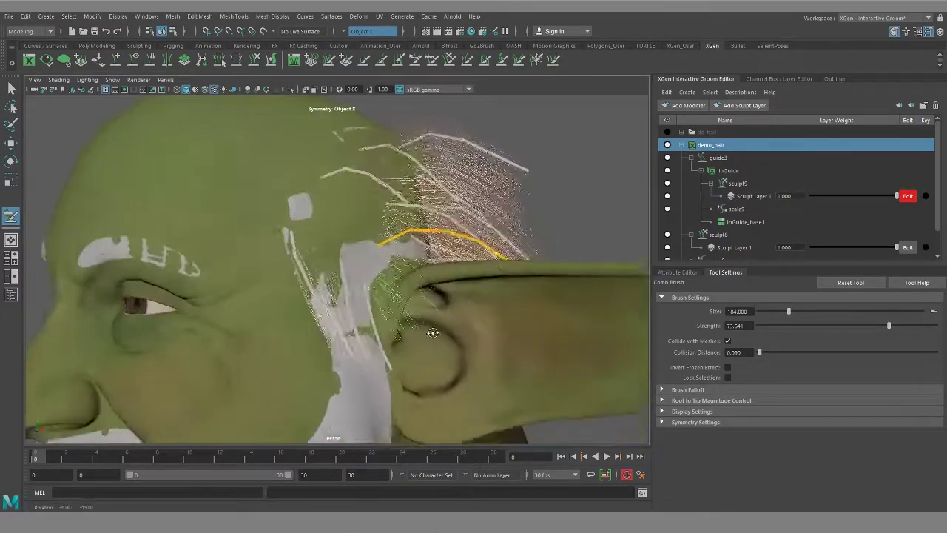
alt+drag(437, 332, 454, 340)
Step: Examine how the demo_hair strands follow the guides around the ear, from the side and rear, and from the front
alt+middle_drag(454, 340, 414, 277)
alt+right_drag(385, 195, 427, 275)
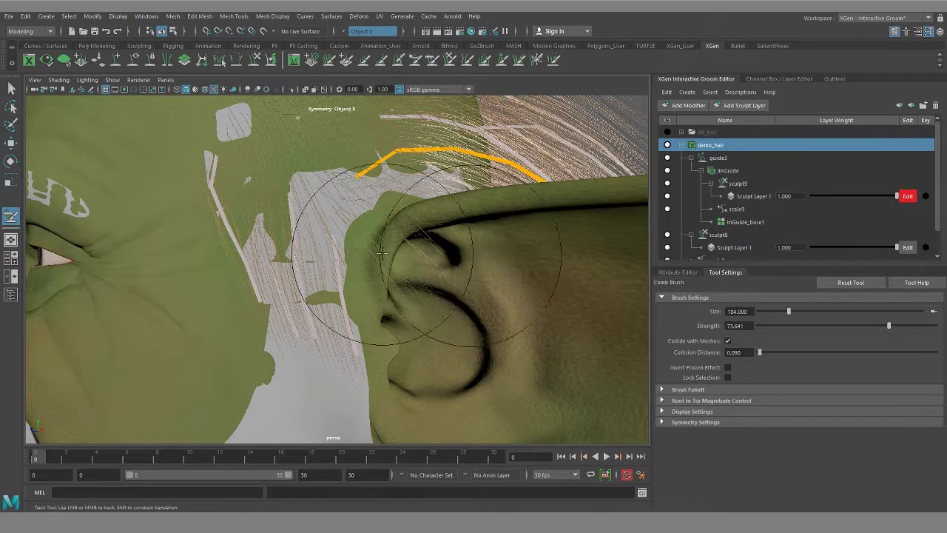
mouse_move(382, 257)
alt+mouse_down()
mouse_move(437, 275)
mouse_move(384, 253)
alt+mouse_up()
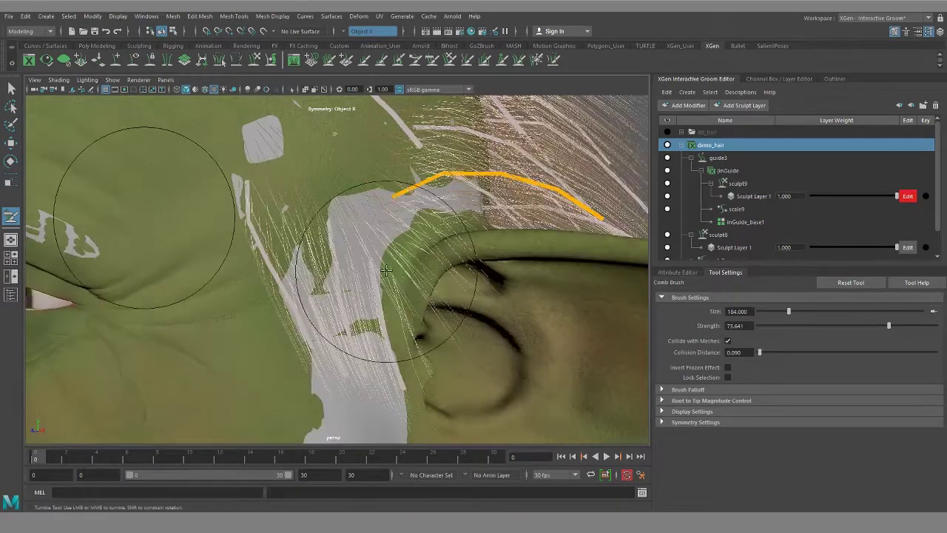
scroll(753, 222, down, 1)
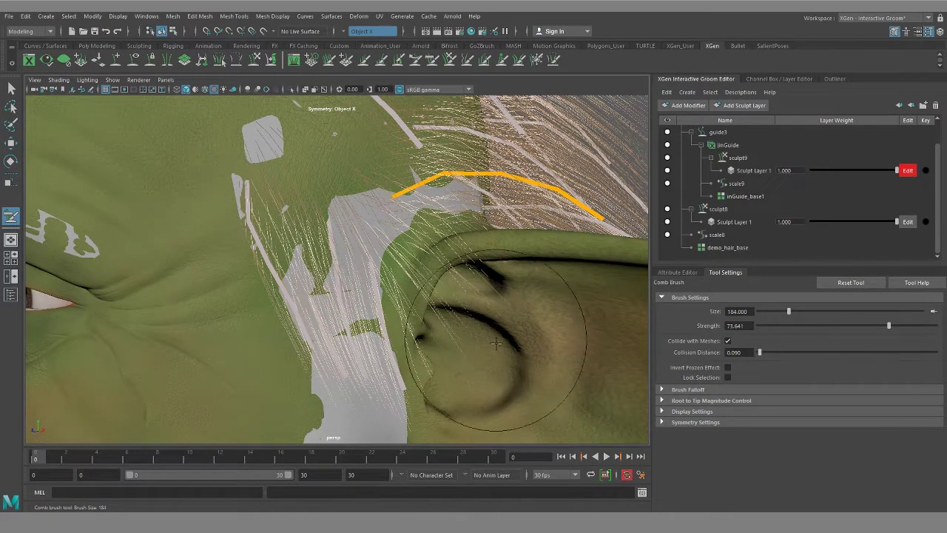
alt+right_drag(510, 355, 368, 264)
alt+drag(367, 264, 237, 265)
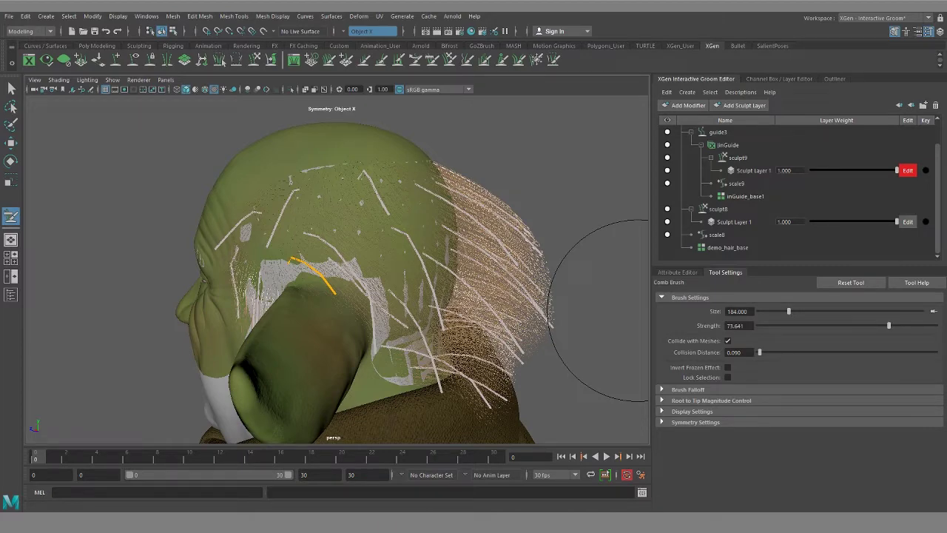
mouse_move(511, 111)
alt+mouse_down()
mouse_move(533, 293)
mouse_move(476, 271)
mouse_move(417, 274)
mouse_move(392, 287)
alt+mouse_up()
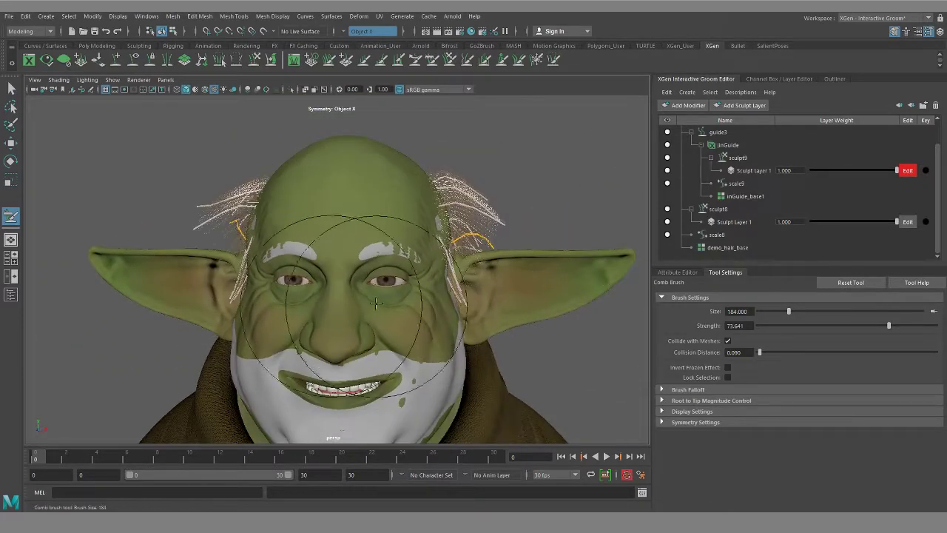
scroll(373, 294, up, 3)
scroll(711, 209, up, 2)
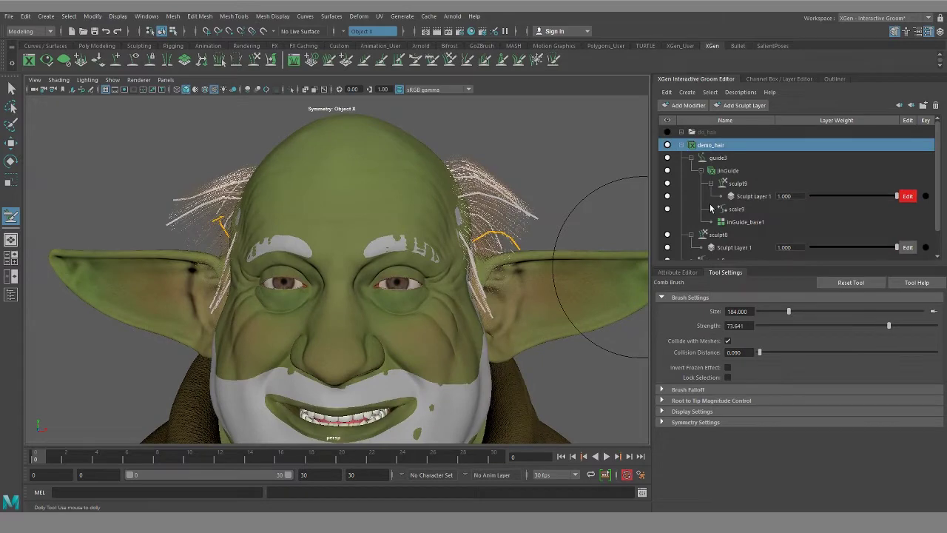
Step: Collapse demo_hair, expand the dd_hair collection and its DDeyebrows description, and turn on the visibility of dd_hair
click(682, 146)
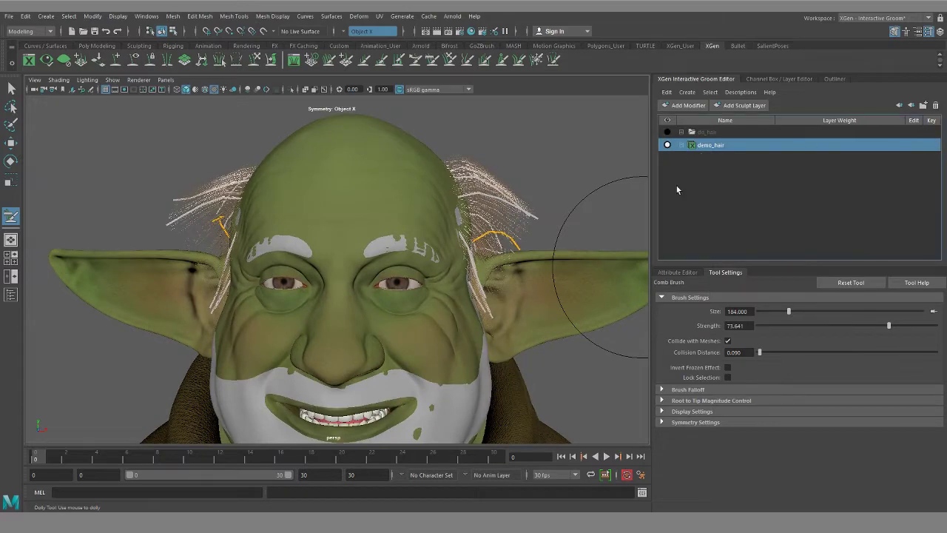
click(680, 132)
alt+middle_drag(414, 289, 402, 254)
scroll(402, 254, down, 1)
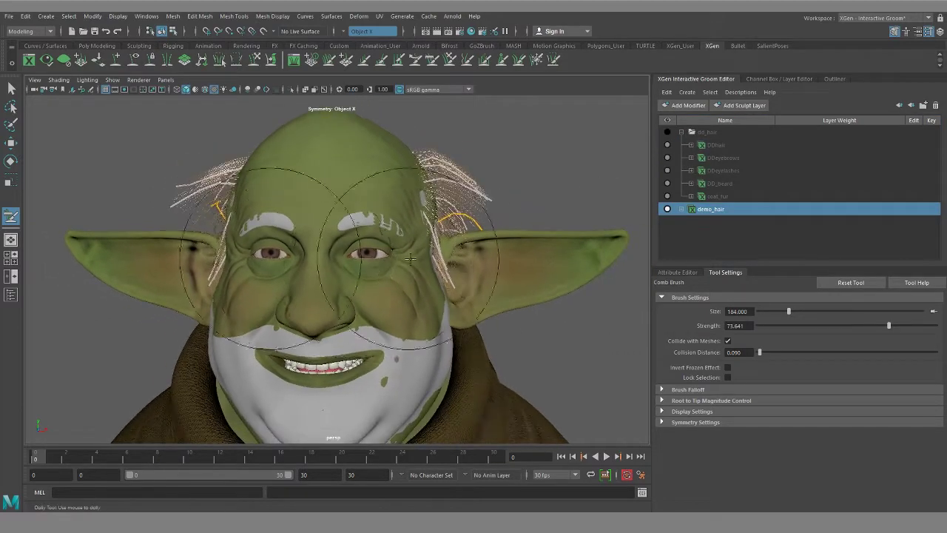
alt+drag(501, 274, 422, 260)
scroll(402, 260, up, 3)
scroll(401, 259, up, 6)
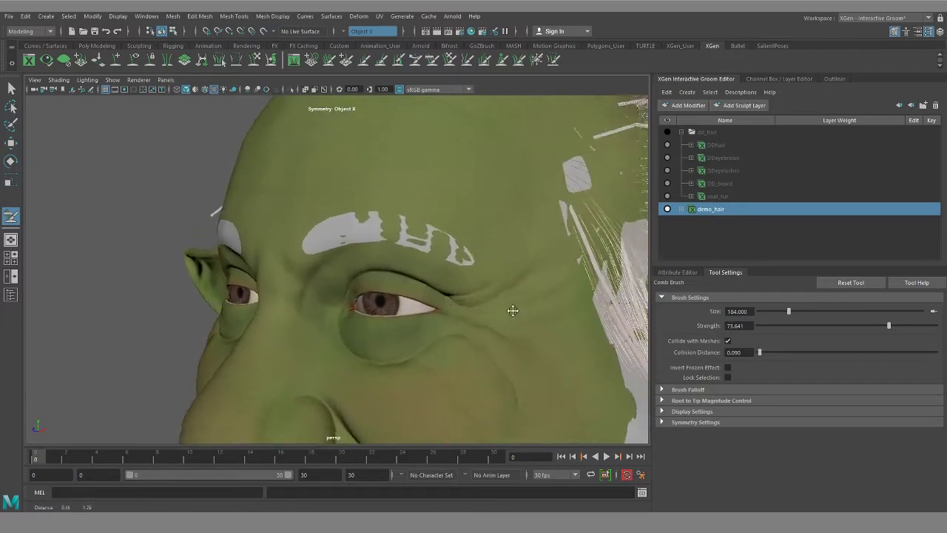
click(691, 158)
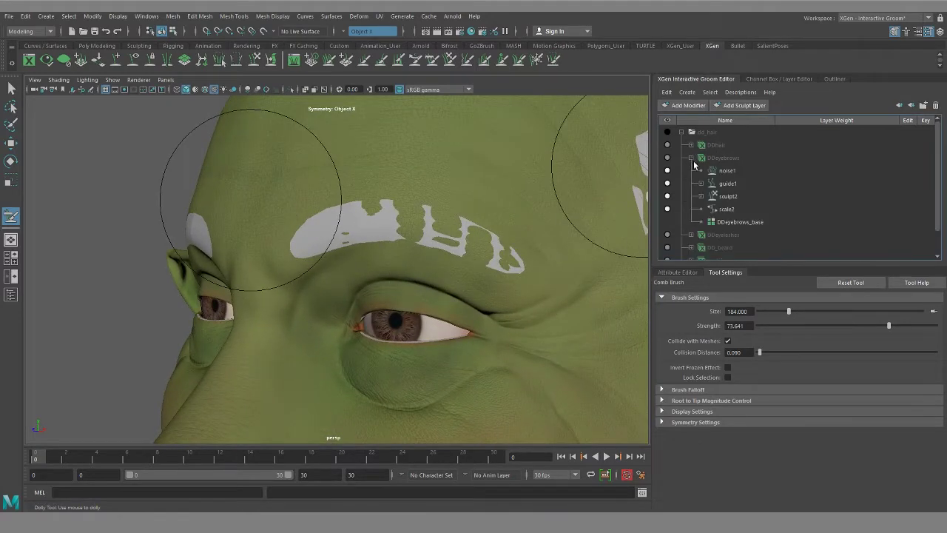
click(668, 132)
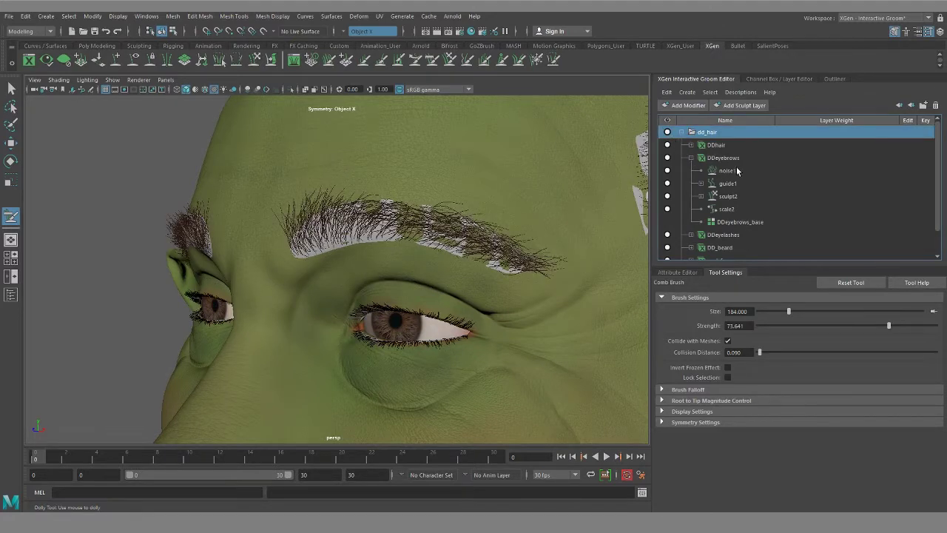
Step: Show the inGuide1 eyebrow guides under guide1 and invert their frozen state with the Freeze brush
click(701, 183)
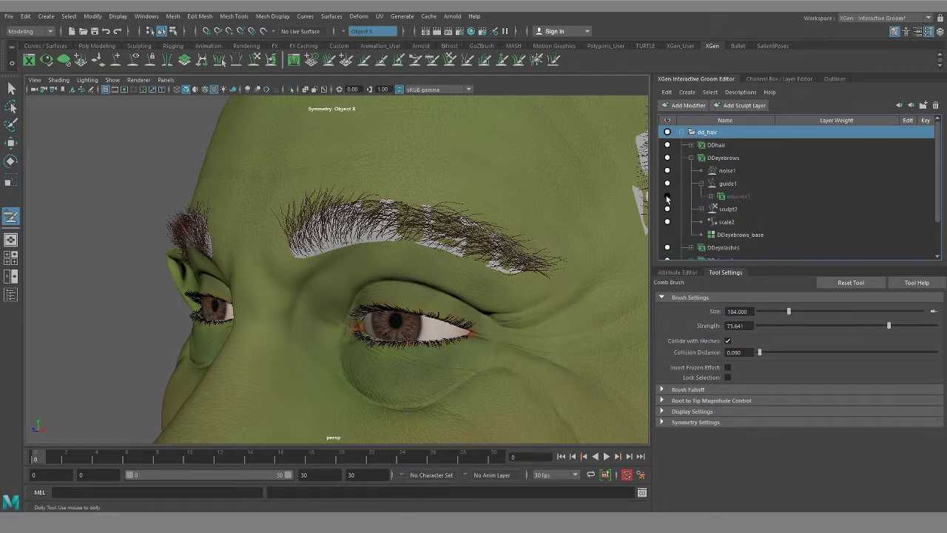
click(666, 196)
alt+drag(425, 226, 477, 226)
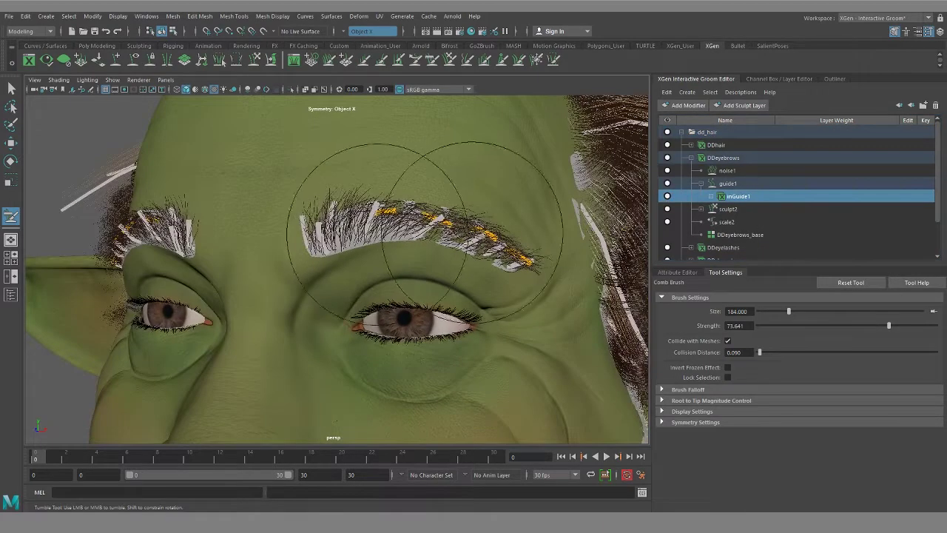
click(536, 60)
right_click(390, 230)
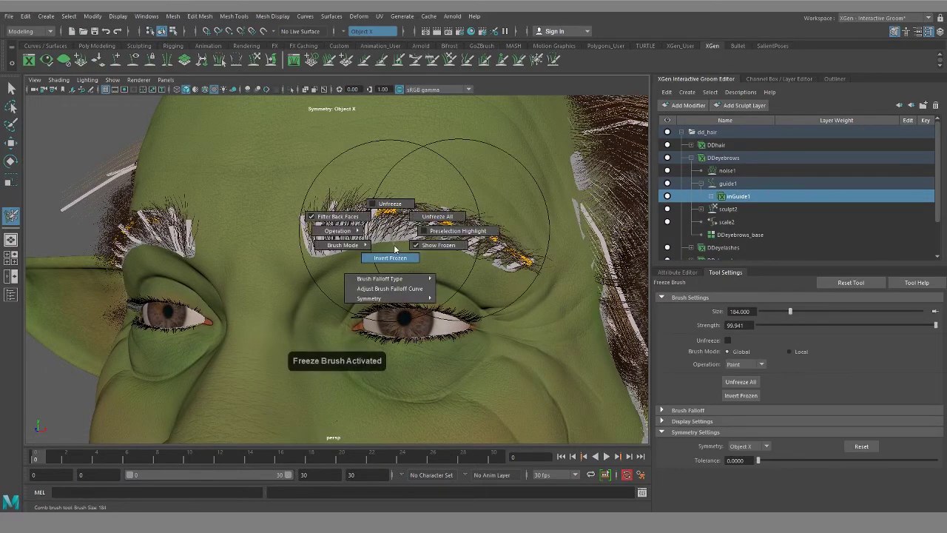
click(393, 255)
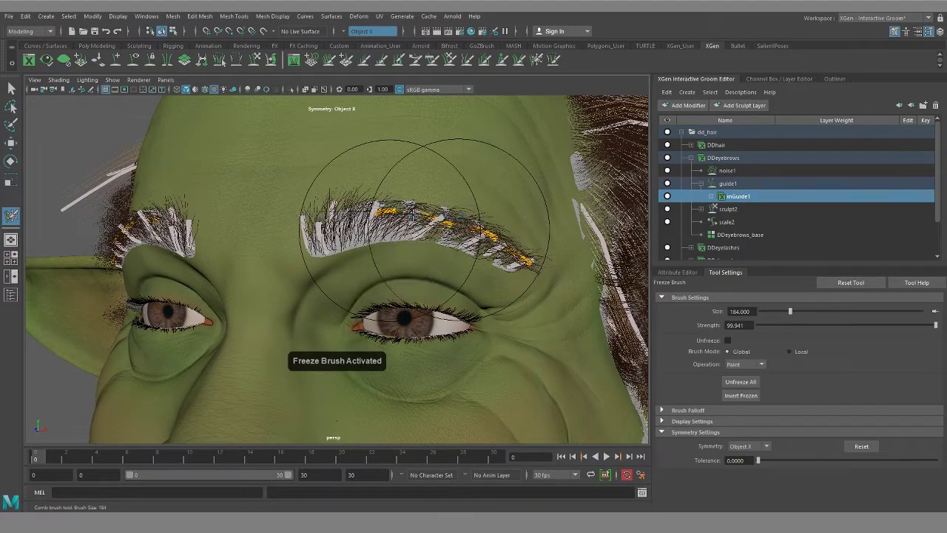
Step: Enable editing on the sculpt3 layer of inGuide1 and unfreeze all the eyebrow guides
click(721, 211)
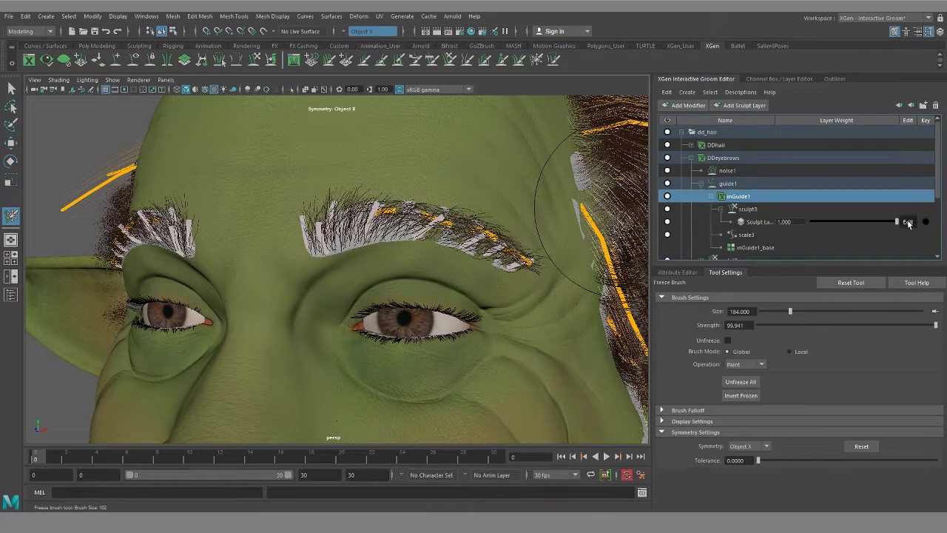
click(412, 210)
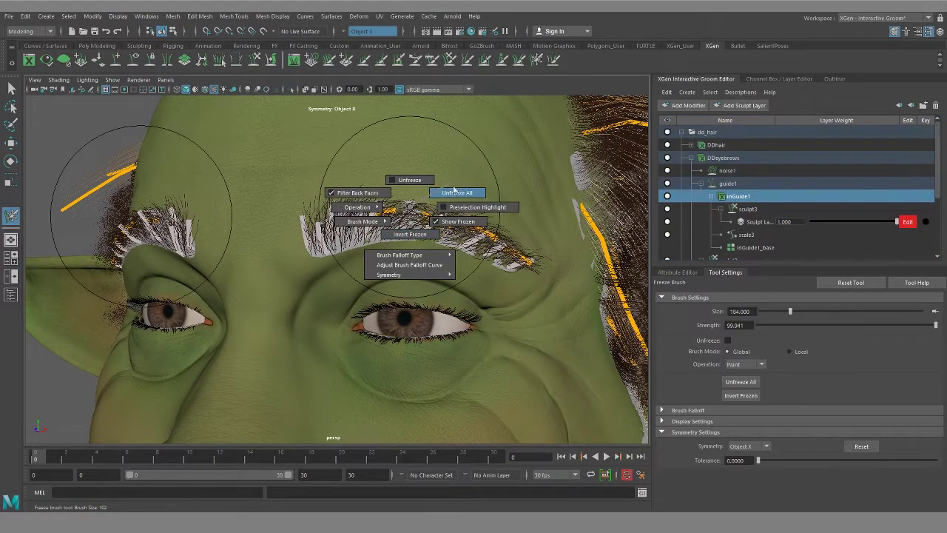
right_drag(454, 193, 459, 193)
Step: Examine the placement and direction of the guides along the whole eyebrow from several angles
alt+drag(475, 247, 508, 251)
alt+right_drag(370, 274, 392, 267)
alt+drag(381, 246, 317, 294)
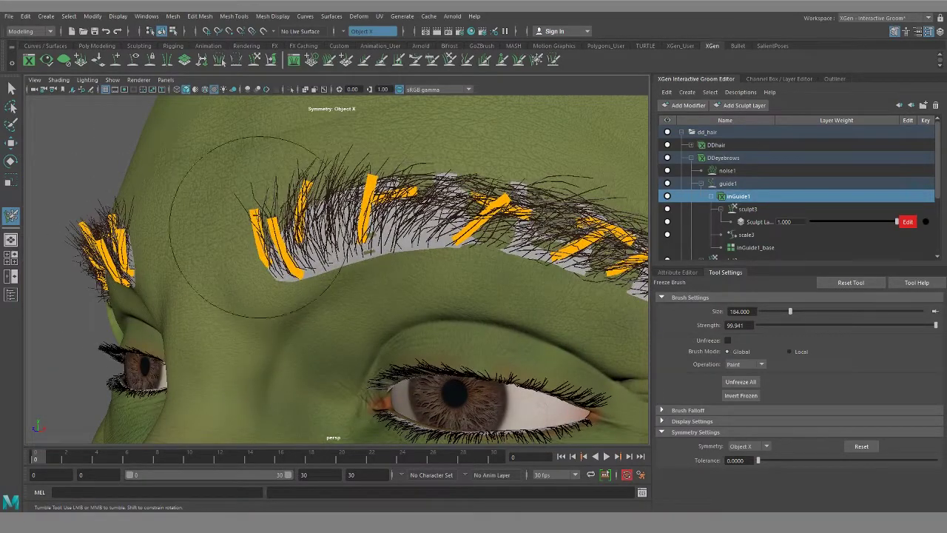
alt+drag(254, 307, 301, 311)
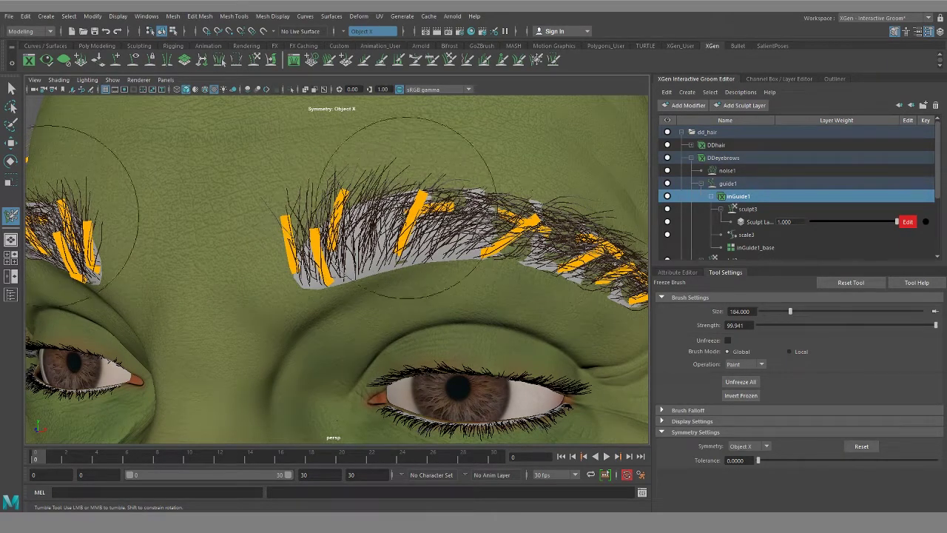
alt+middle_drag(457, 276, 444, 278)
mouse_move(444, 278)
alt+mouse_down()
mouse_move(397, 262)
mouse_move(412, 264)
alt+mouse_up()
alt+middle_drag(413, 263, 393, 265)
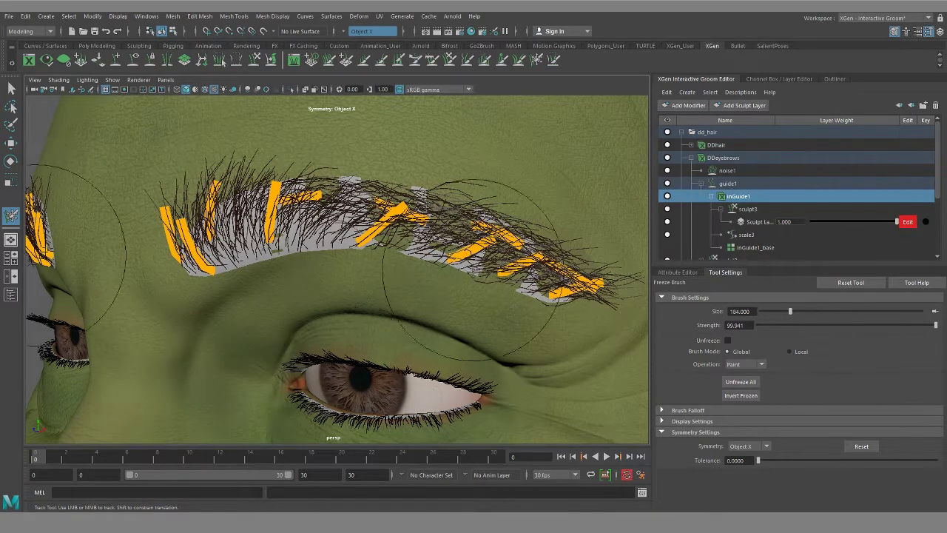
alt+drag(367, 220, 259, 215)
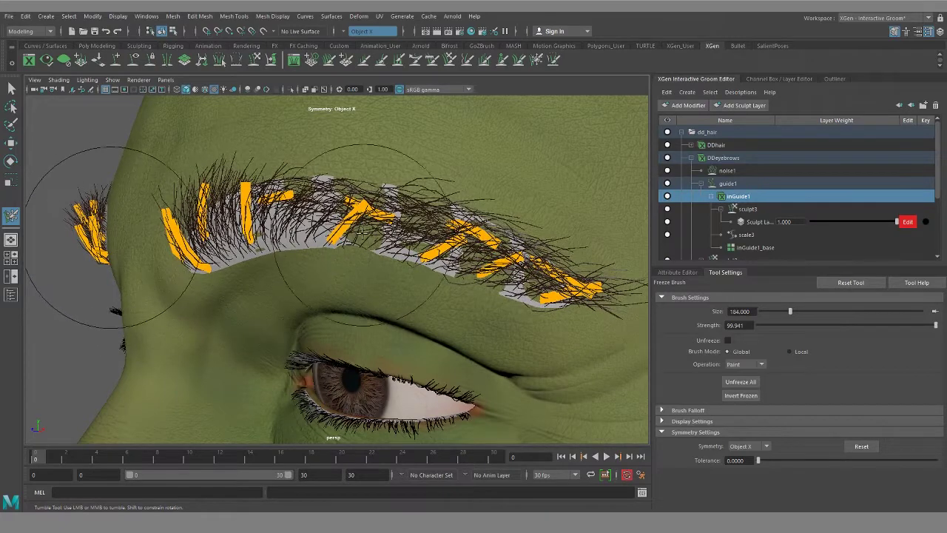
mouse_move(504, 314)
alt+right_down()
mouse_move(432, 321)
mouse_move(400, 310)
alt+right_up()
alt+drag(393, 281, 443, 259)
alt+right_drag(414, 274, 434, 291)
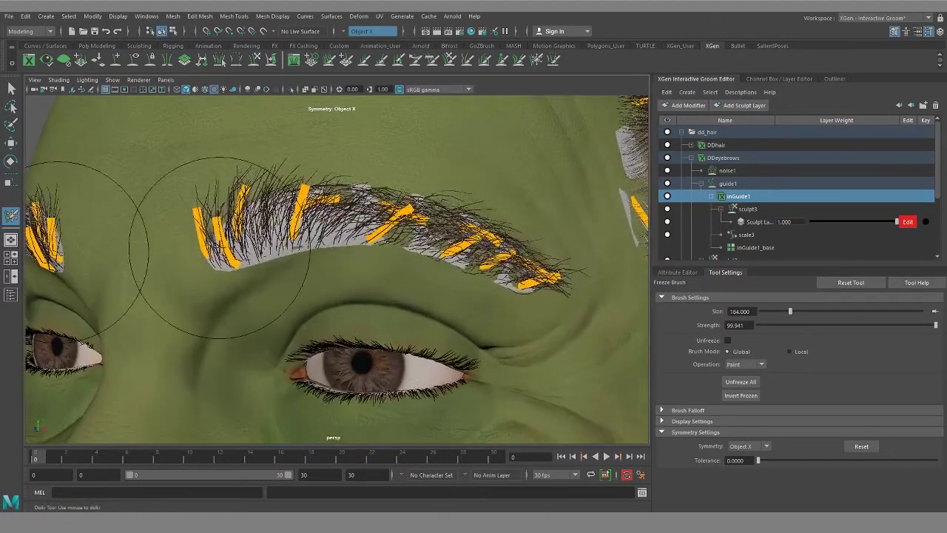
alt+drag(303, 248, 370, 265)
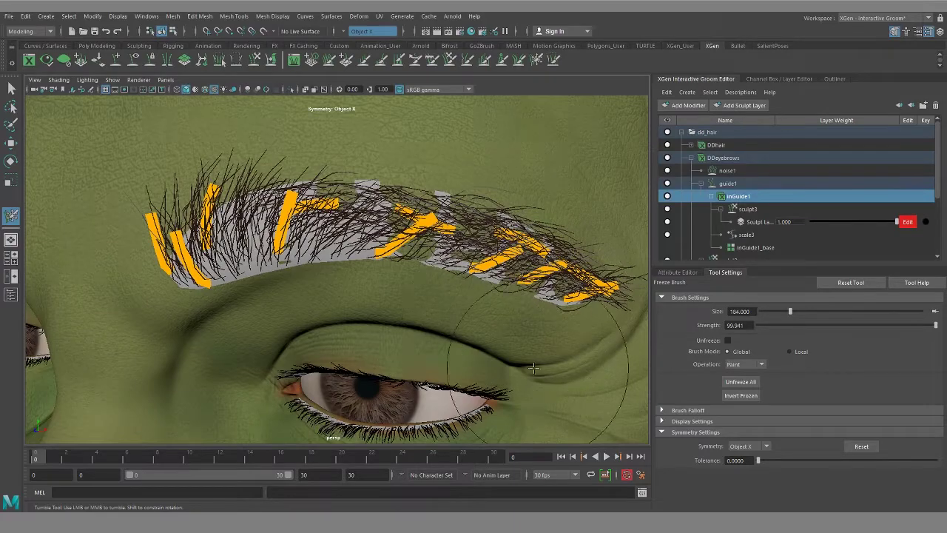
alt+right_drag(519, 370, 437, 366)
alt+drag(518, 363, 397, 363)
alt+middle_drag(390, 359, 146, 217)
alt+right_drag(338, 282, 222, 254)
alt+drag(222, 254, 370, 263)
alt+middle_drag(370, 262, 458, 320)
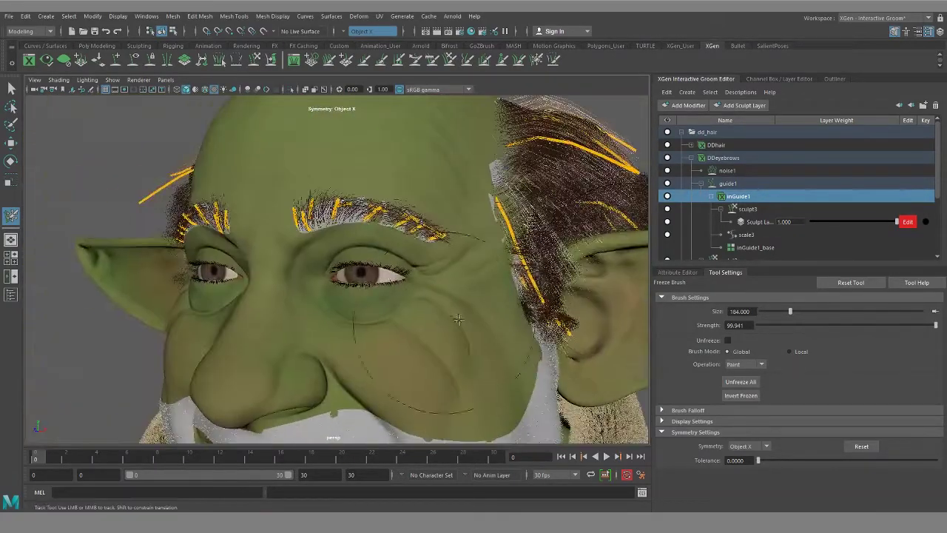
Step: Collapse DDeyebrows, expand the DDeyelashes description, and turn on the visibility of its inGuide2 guides under guide2
click(691, 157)
click(690, 171)
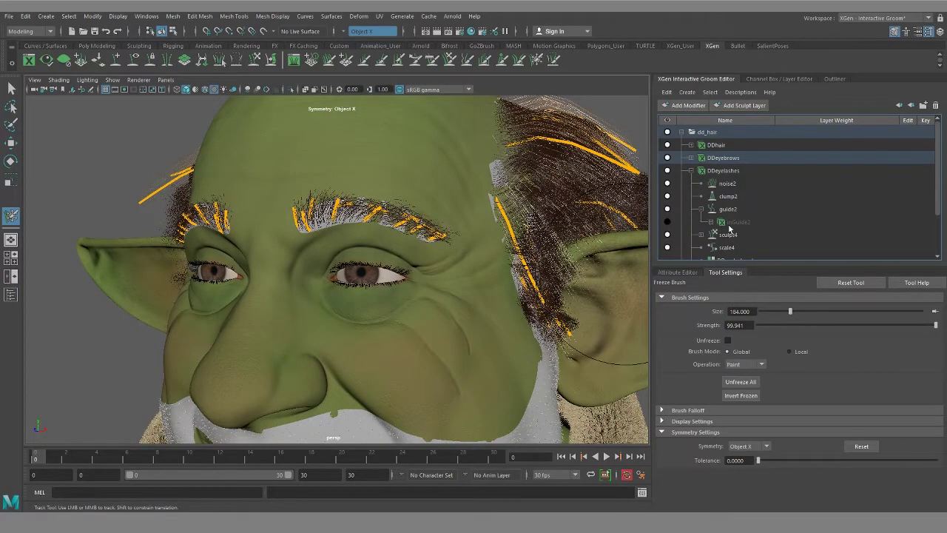
click(667, 222)
Step: Examine the spacing and direction of the eyelash guides along the upper and lower lids of both eyes
alt+drag(400, 342, 370, 332)
alt+right_drag(370, 332, 482, 353)
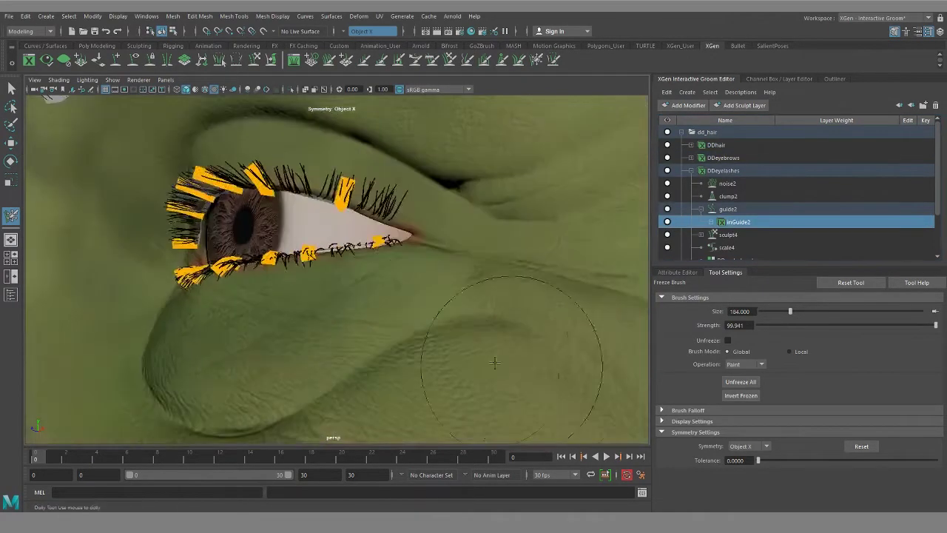
alt+drag(482, 353, 293, 346)
alt+middle_drag(294, 346, 355, 269)
alt+right_drag(355, 269, 421, 289)
alt+drag(333, 311, 416, 317)
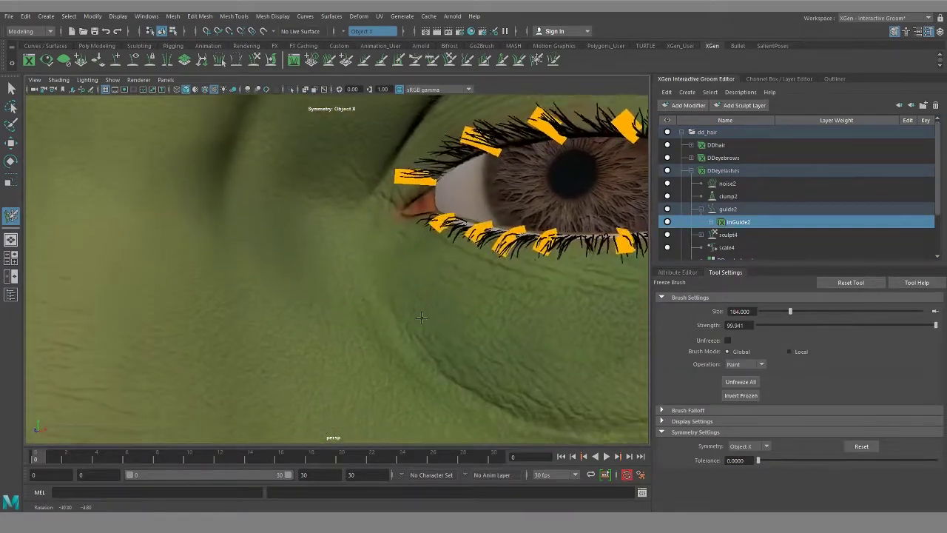
alt+middle_drag(417, 317, 318, 343)
alt+drag(318, 344, 375, 317)
alt+middle_drag(375, 317, 435, 264)
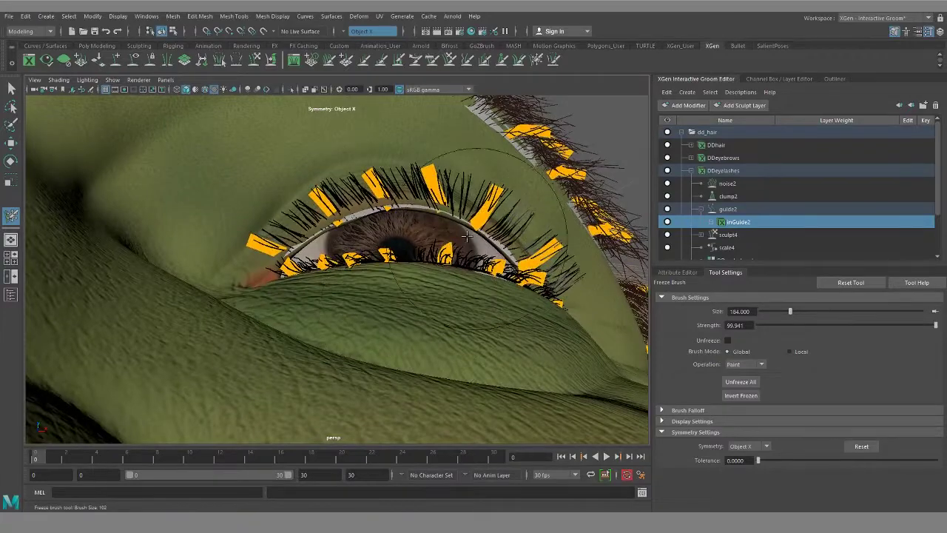
alt+right_drag(446, 234, 369, 332)
alt+middle_drag(504, 215, 281, 226)
alt+drag(403, 207, 429, 259)
alt+right_drag(430, 260, 463, 324)
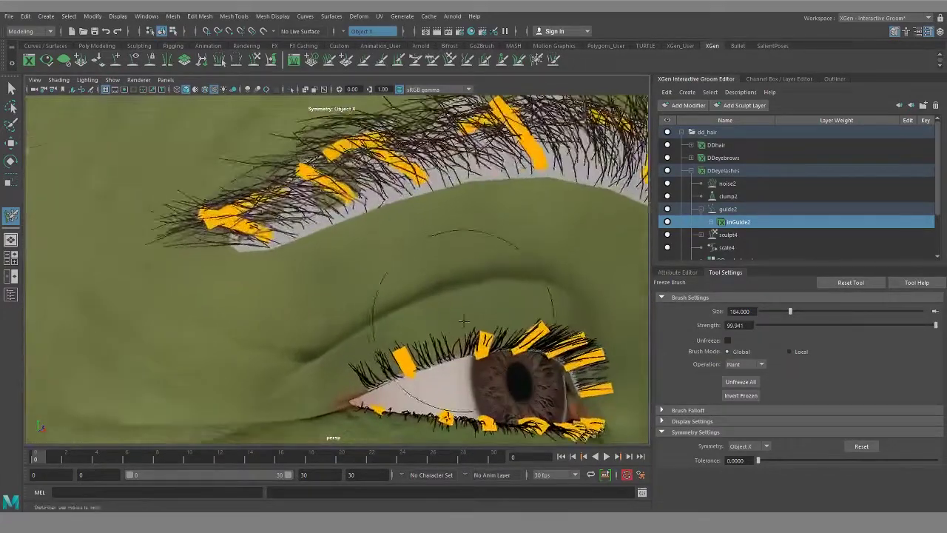
alt+middle_drag(464, 323, 363, 251)
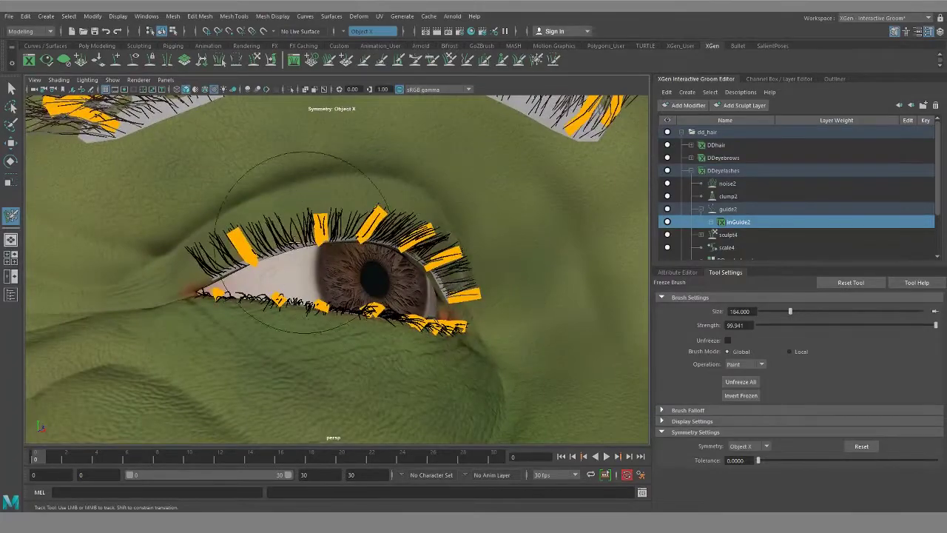
Step: Inspect in profile and from the front how the eyelash guides project from the lids and how the lashes follow them
alt+drag(283, 245, 292, 288)
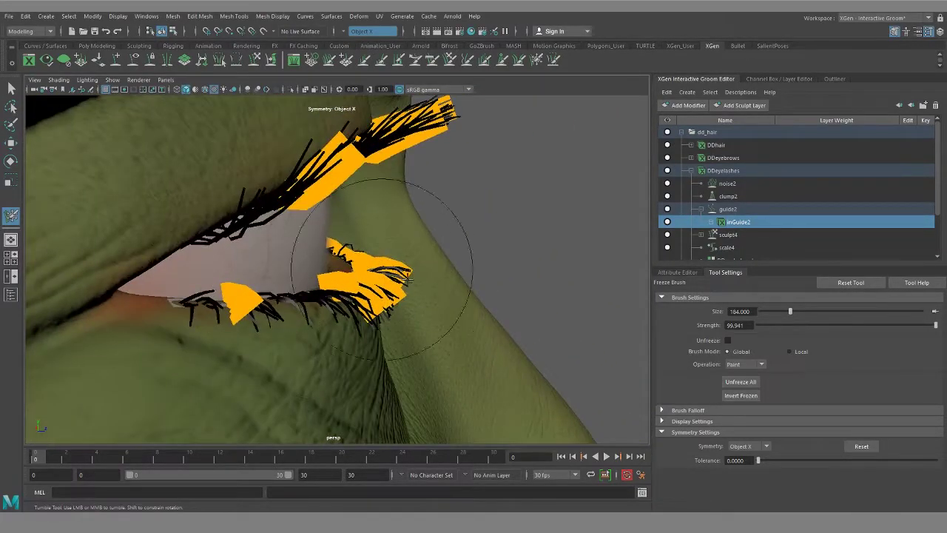
alt+right_drag(455, 308, 434, 309)
alt+drag(434, 309, 431, 311)
alt+middle_drag(431, 311, 421, 336)
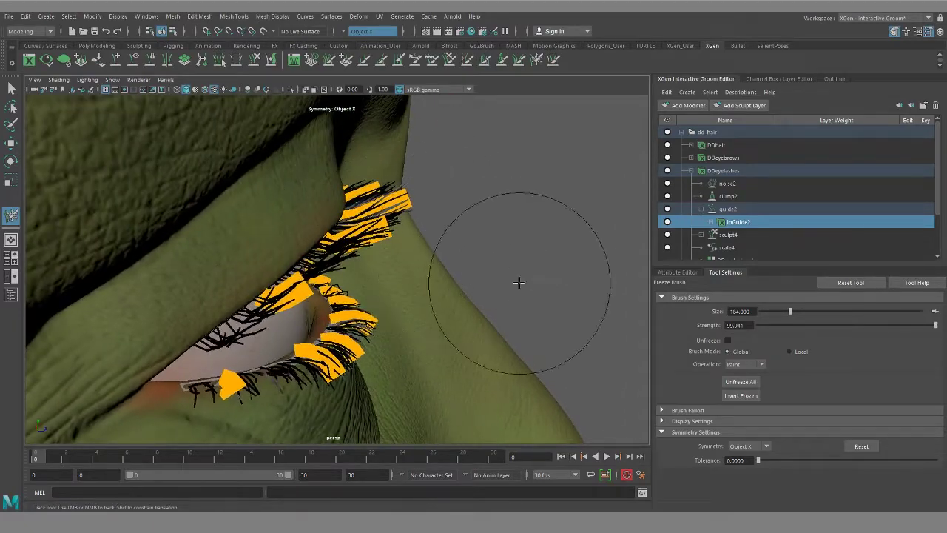
alt+drag(518, 283, 417, 283)
alt+right_drag(412, 215, 355, 244)
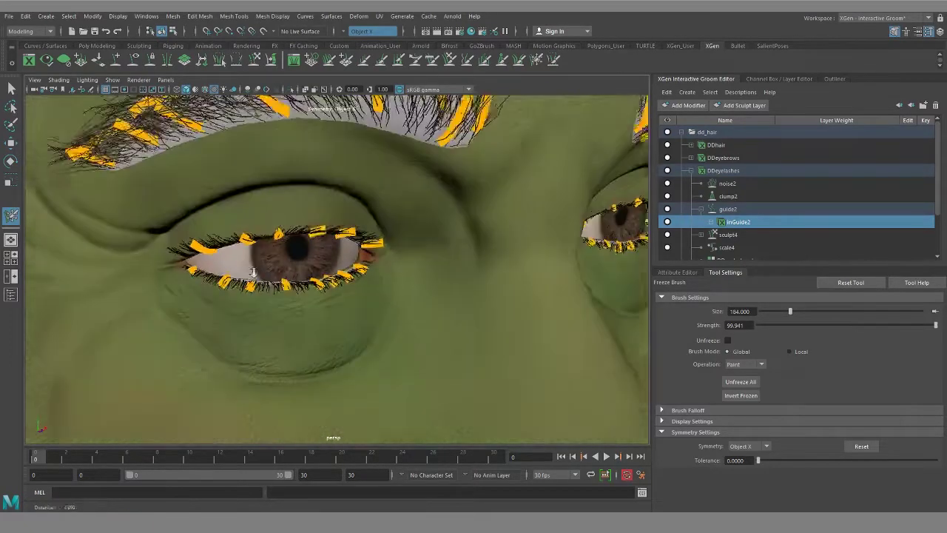
alt+drag(355, 281, 436, 317)
alt+middle_drag(435, 317, 245, 291)
alt+right_drag(422, 317, 327, 289)
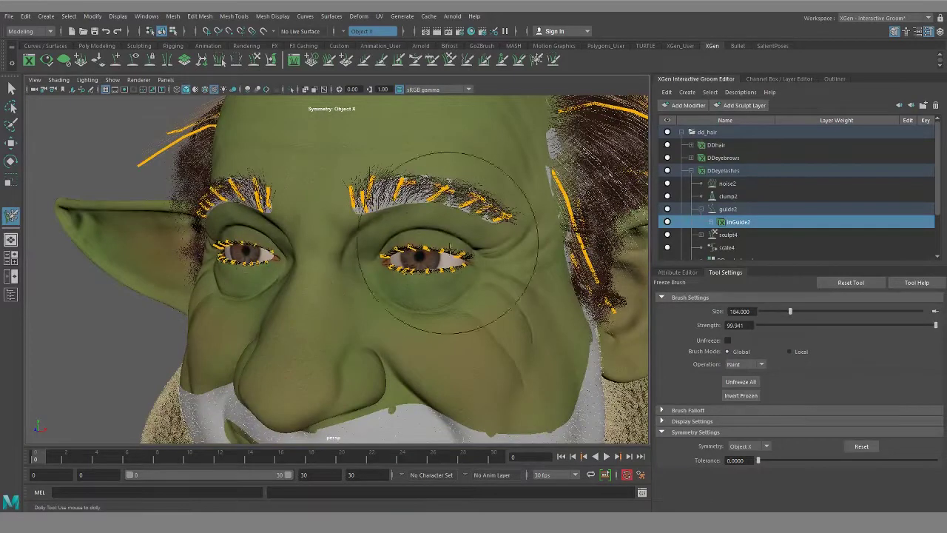
alt+drag(452, 261, 360, 289)
alt+right_drag(359, 289, 296, 232)
alt+drag(296, 233, 236, 226)
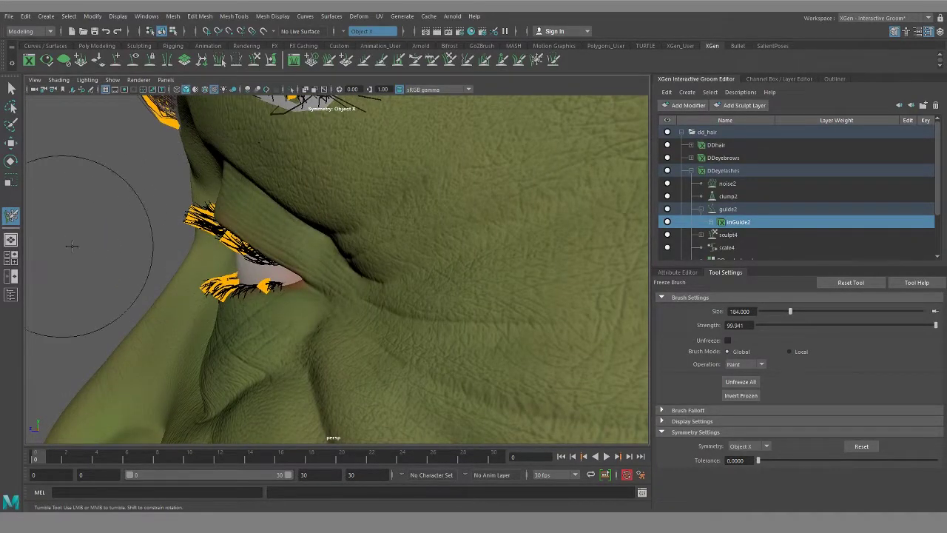
alt+right_drag(407, 336, 311, 299)
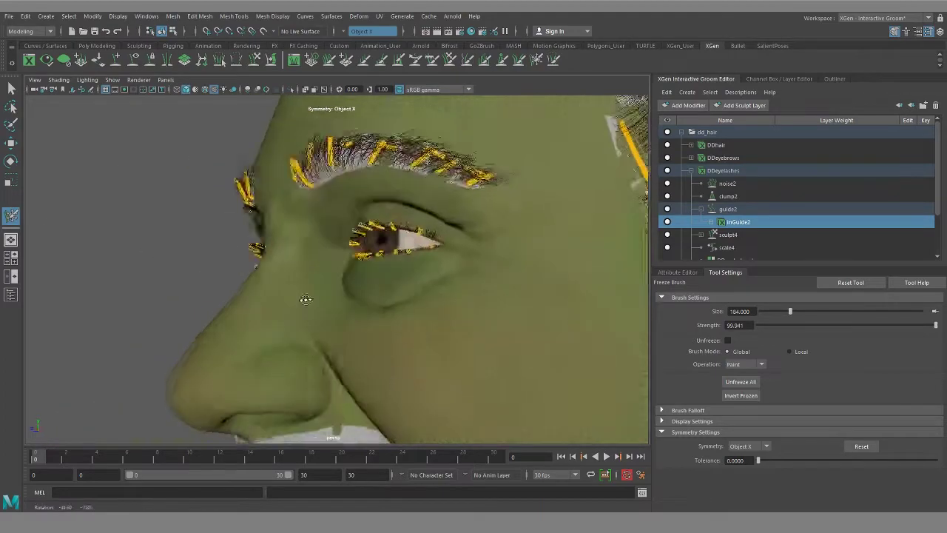
alt+drag(311, 299, 409, 338)
alt+middle_drag(409, 338, 385, 255)
alt+right_drag(385, 255, 415, 322)
alt+drag(414, 321, 370, 274)
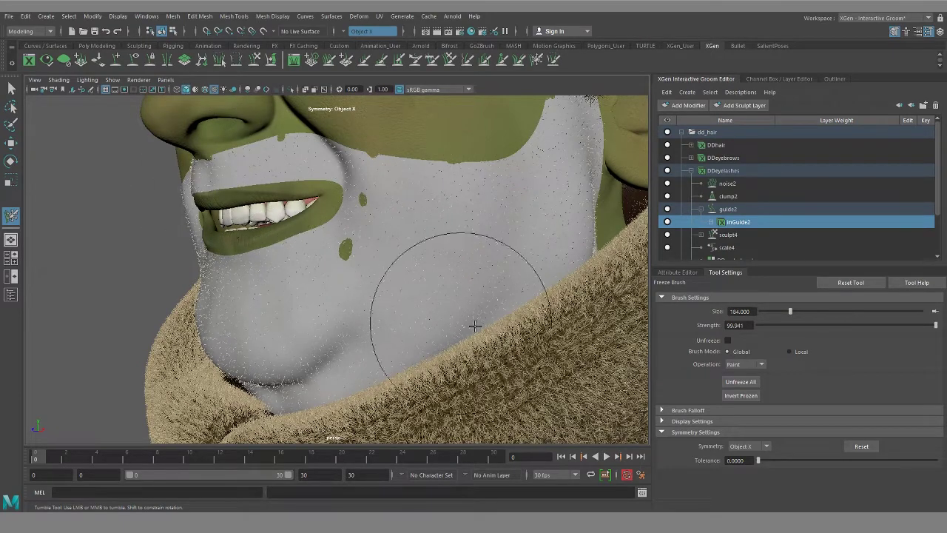
Step: Examine the short facial hair around the mouth, chin and jaw, and review the complete head groom from the side and front
alt+drag(494, 328, 268, 377)
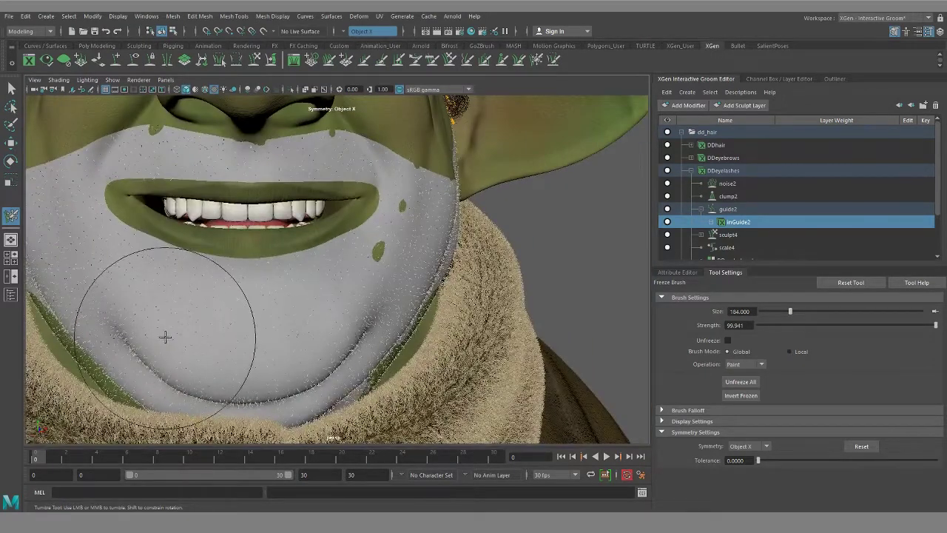
alt+middle_drag(165, 334, 282, 390)
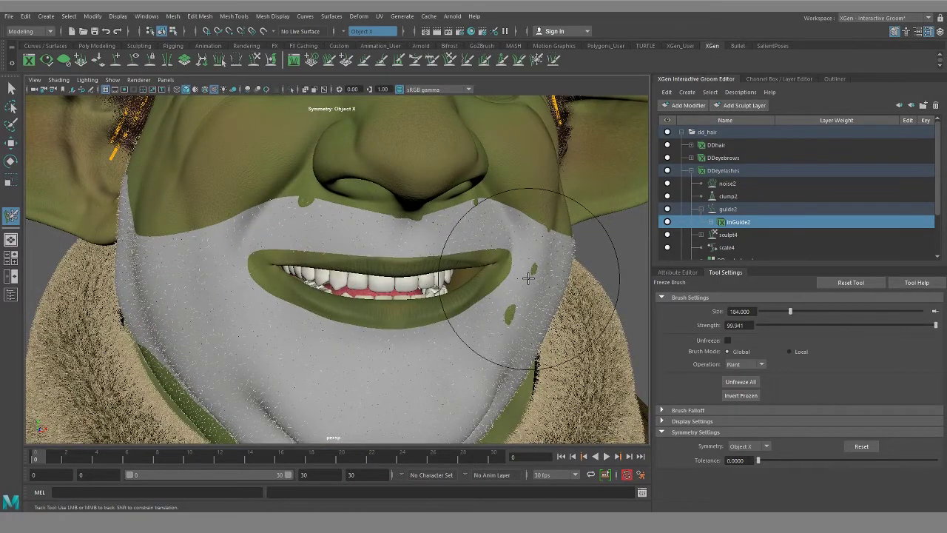
alt+right_drag(389, 385, 325, 348)
alt+drag(222, 341, 336, 338)
alt+middle_drag(336, 338, 395, 437)
alt+right_drag(285, 344, 157, 271)
mouse_move(333, 289)
alt+mouse_down()
mouse_move(207, 280)
mouse_move(139, 300)
mouse_move(333, 304)
alt+mouse_up()
alt+right_drag(341, 303, 379, 285)
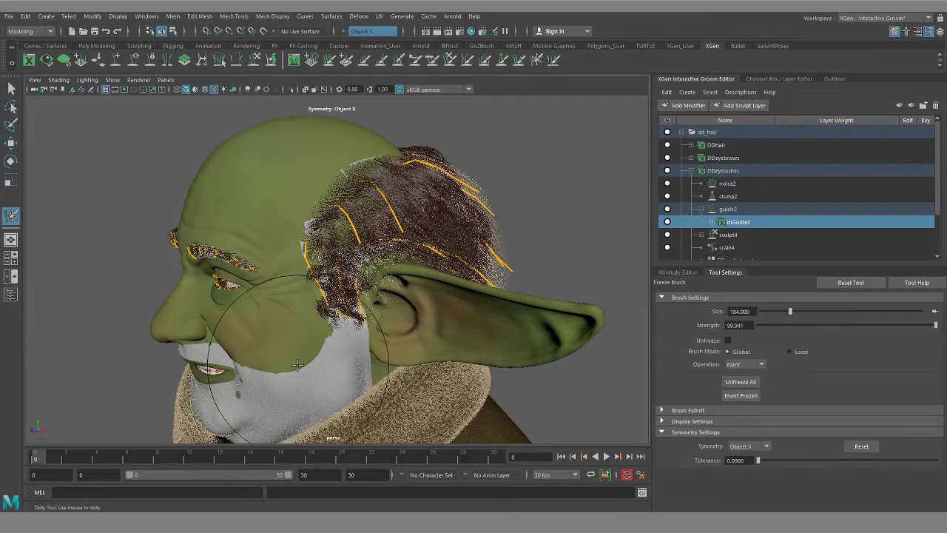
mouse_move(298, 365)
alt+mouse_down()
mouse_move(353, 344)
mouse_move(363, 328)
alt+mouse_up()
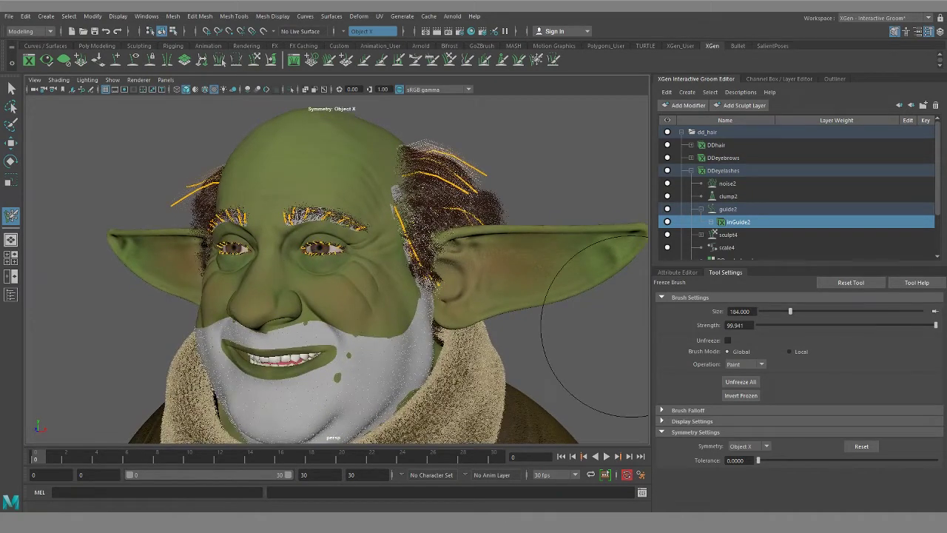